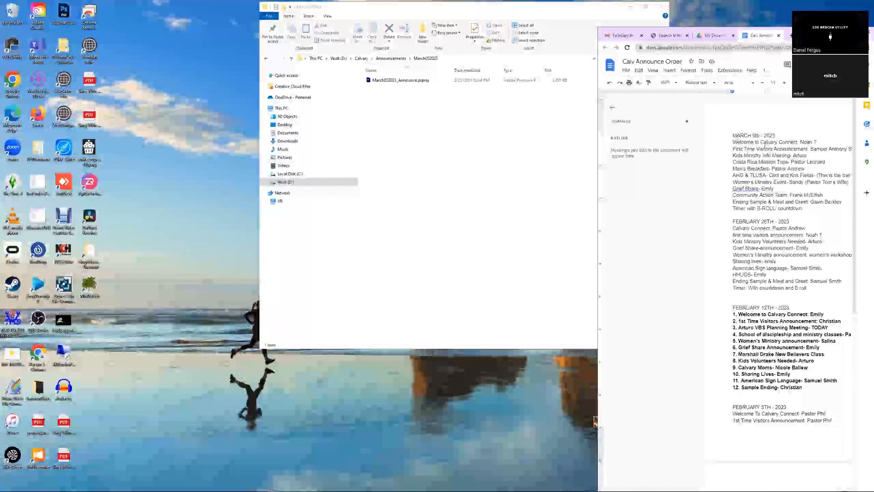
- Review the announcement order listed under March 5th - 2023 in the Calv Announce Order document
left_click_drag(766, 142, 818, 144)
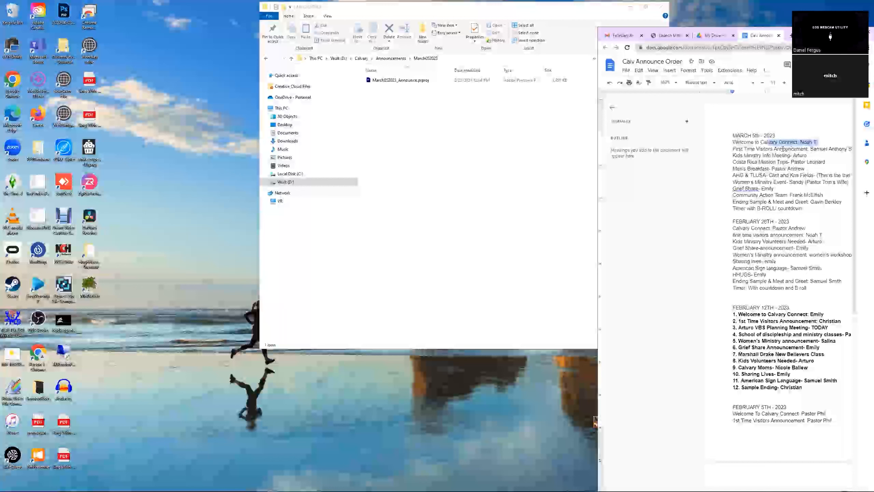
left_click_drag(743, 155, 808, 155)
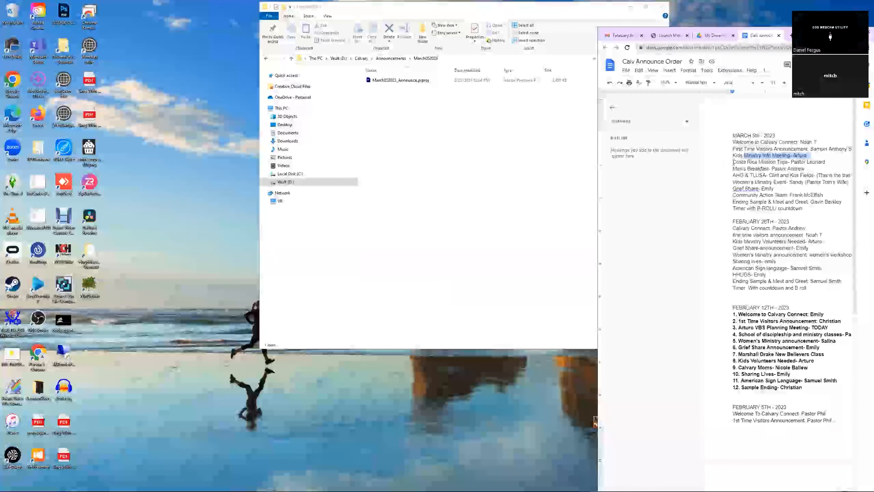
left_click(745, 162)
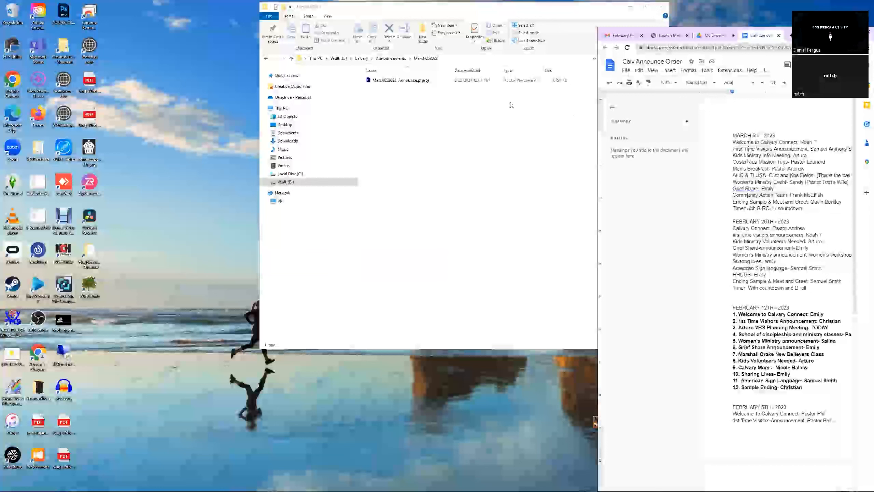
- Check the previous week's project file in the Feb262023 folder under Announcements, and return to the Announcements folder
left_click(399, 81)
left_click(389, 59)
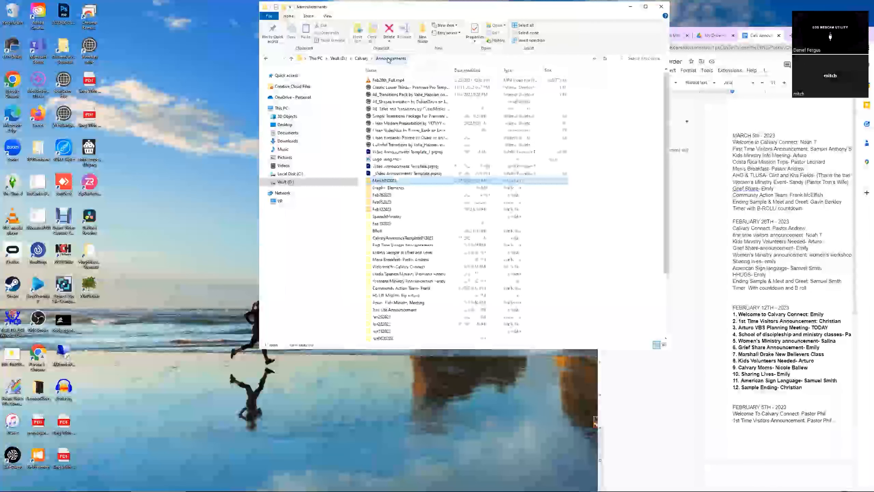
double_click(381, 195)
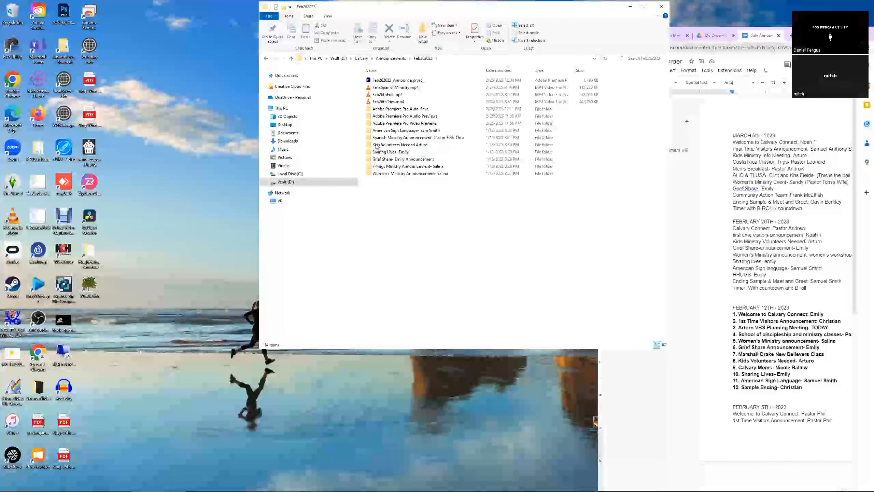
left_click(377, 81)
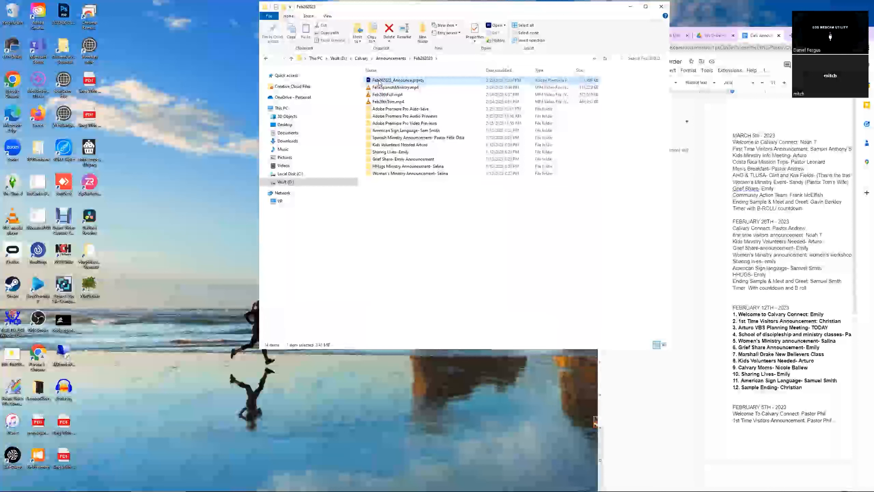
left_click(266, 58)
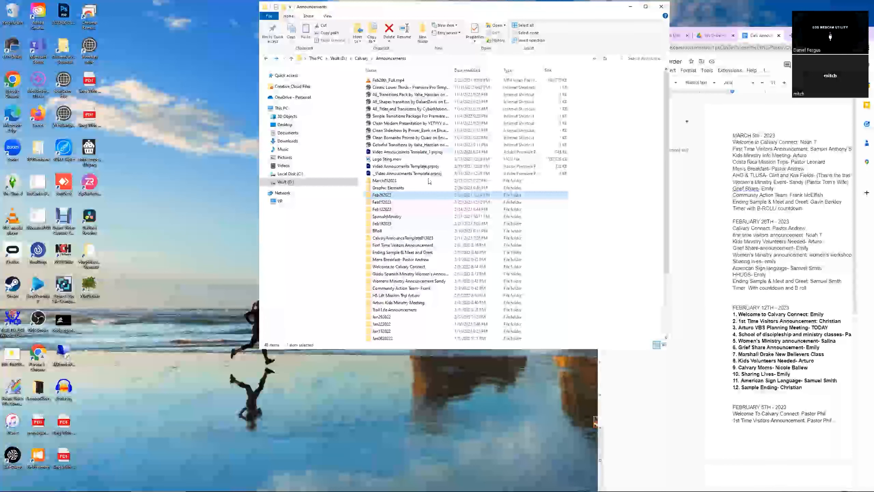
- Open March052023_Announce.prproj from the March052023 folder in Premiere Pro and enlarge the program window
double_click(380, 179)
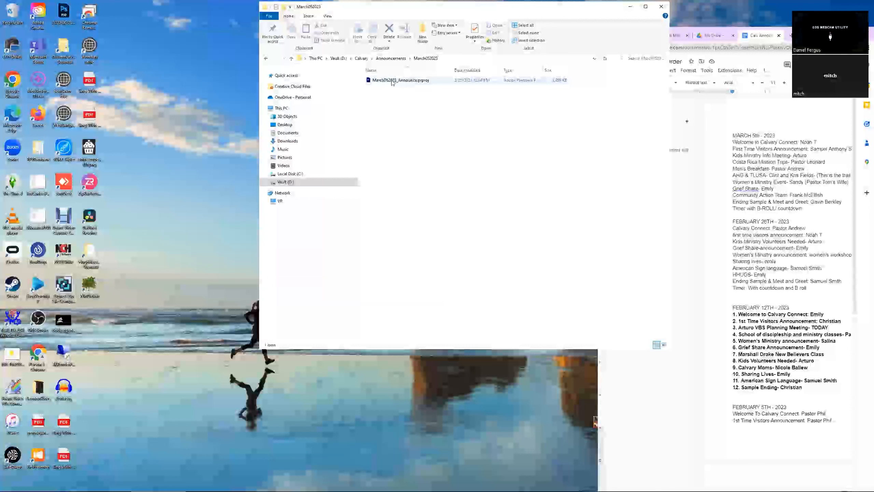
left_click(367, 82)
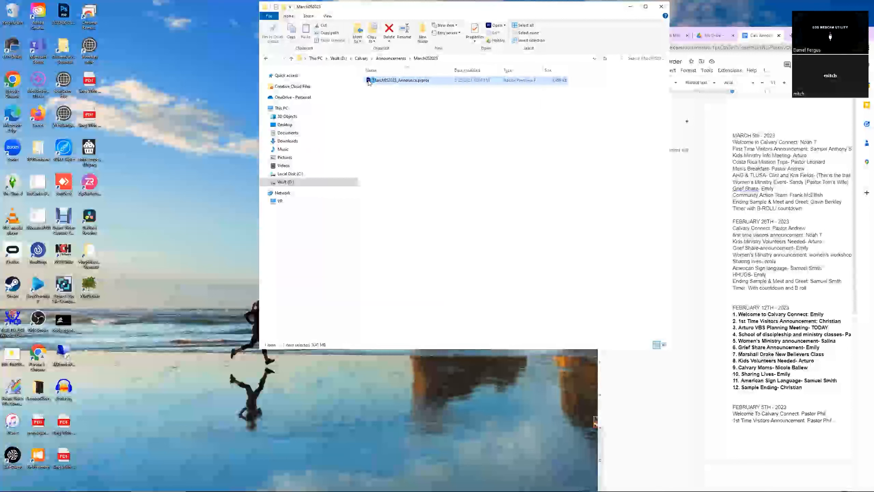
double_click(368, 82)
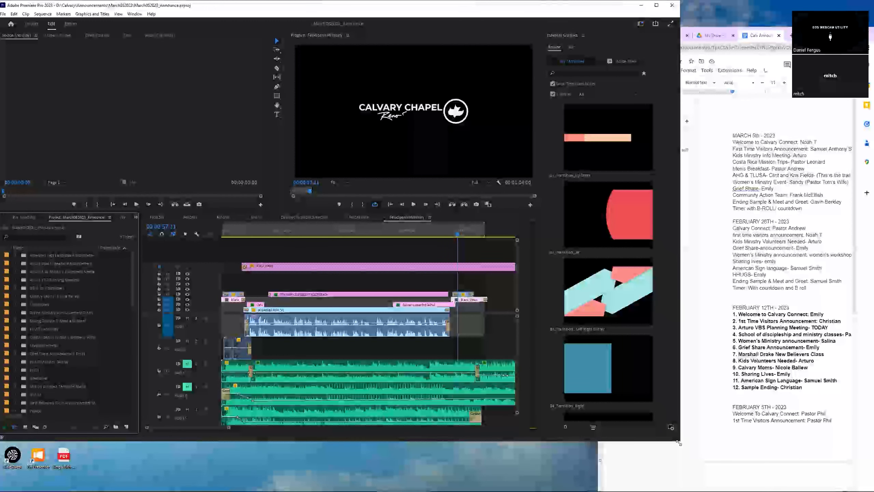
left_click_drag(678, 443, 749, 486)
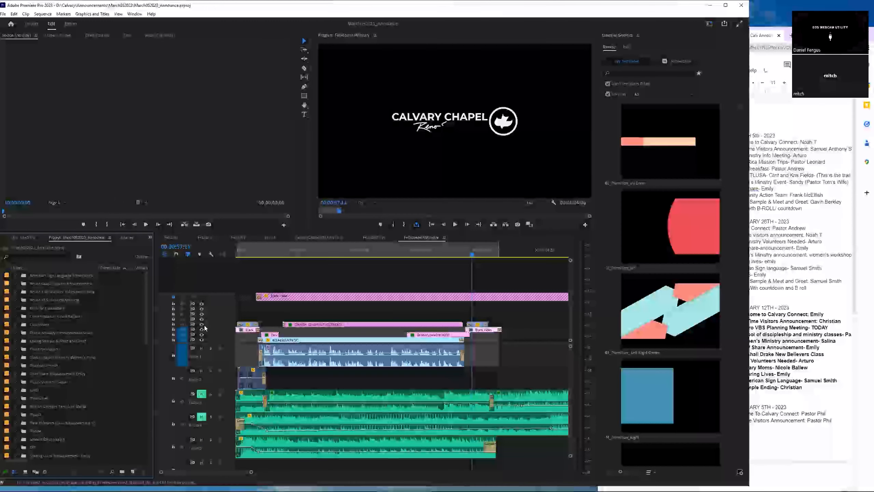
- Close the extra sequences in the timeline, leaving only the first full announcement sequence open
left_click(418, 239)
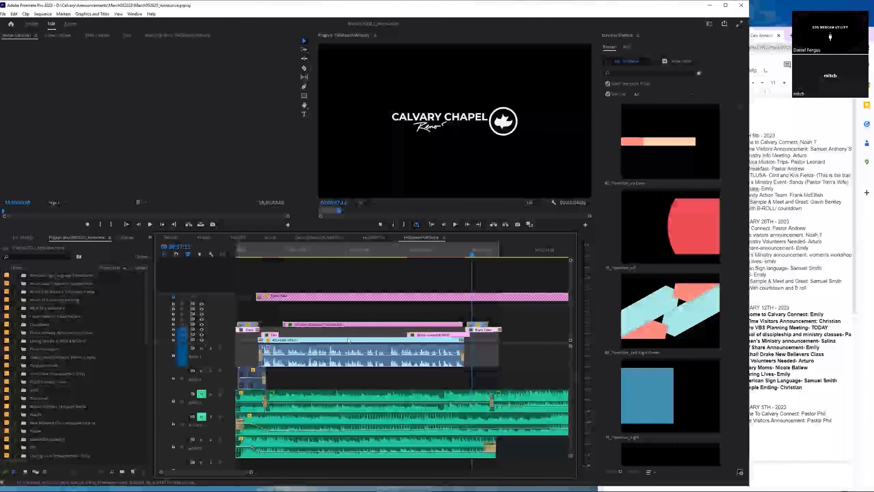
left_click(405, 237)
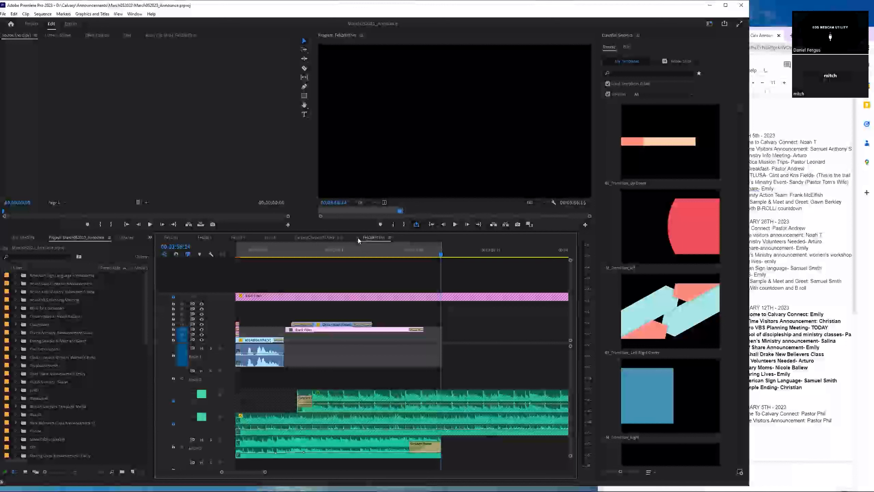
left_click(358, 238)
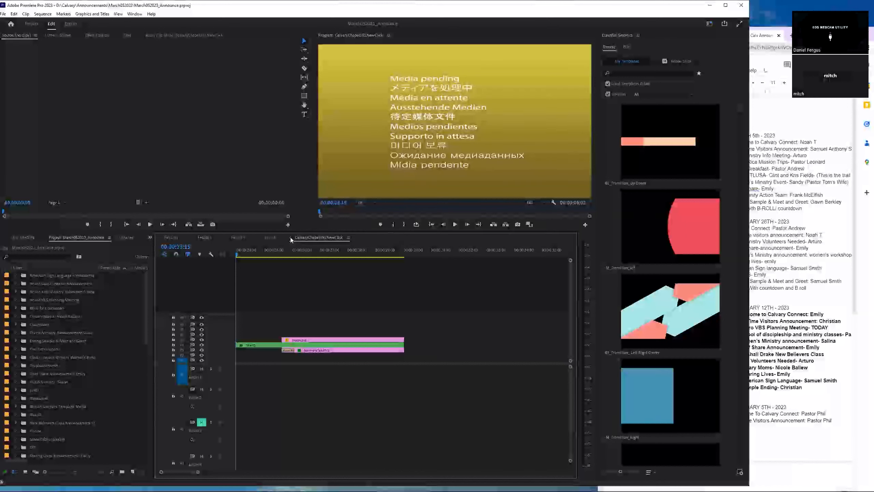
left_click(290, 238)
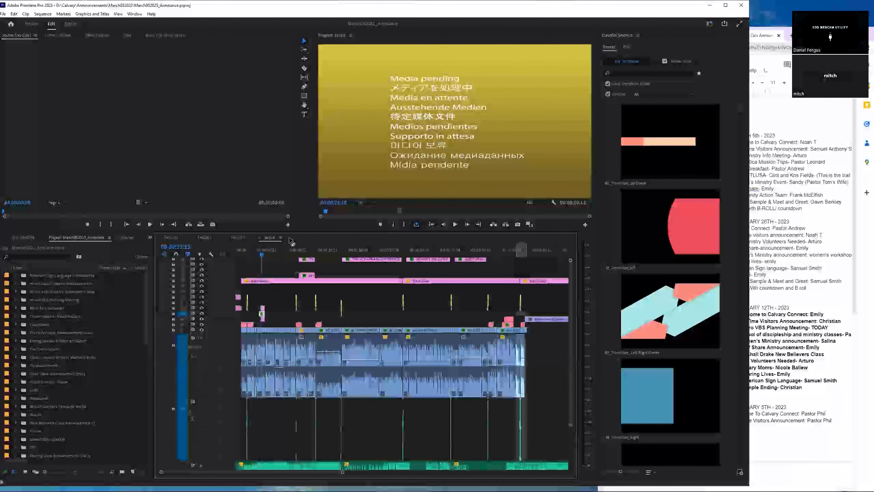
left_click(260, 237)
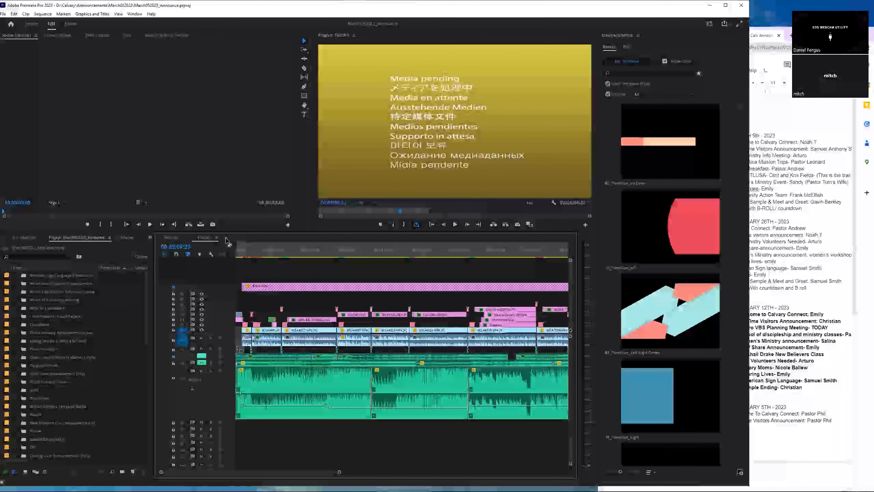
left_click(226, 238)
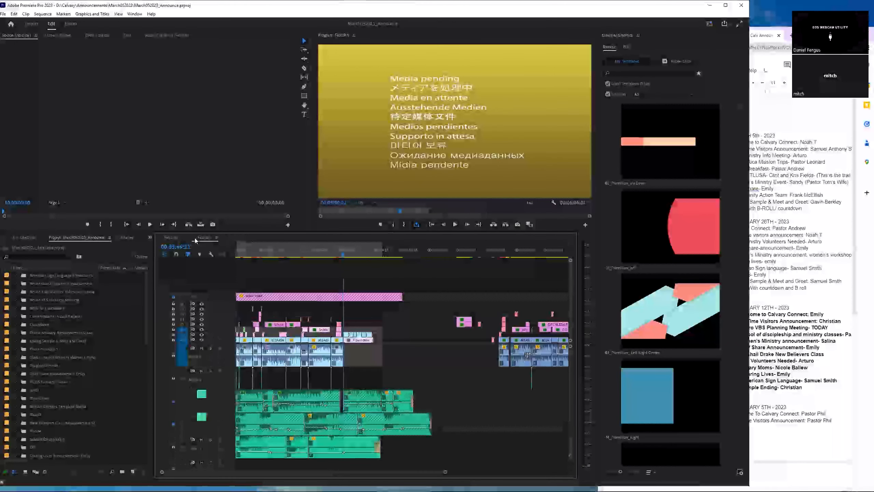
left_click(160, 238)
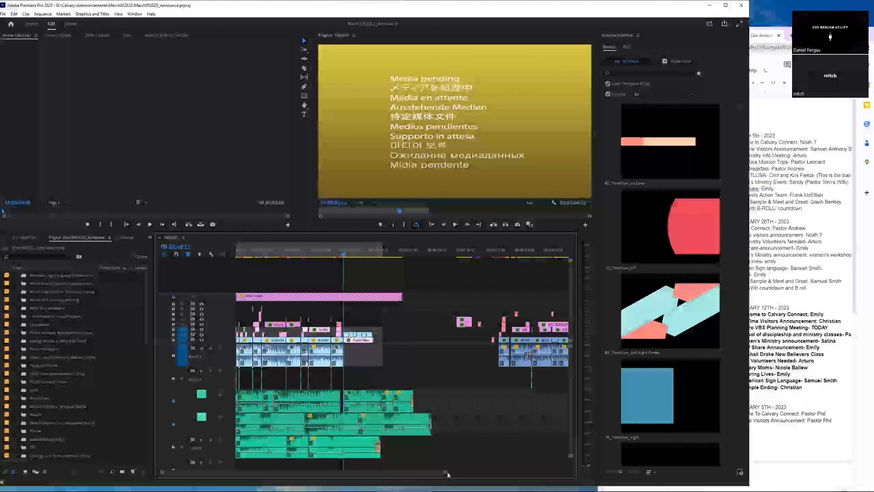
- Fit the whole sequence in the timeline and preview its clips, including the Spanish Community Outreach announcement and the Stay Connected Form
left_click_drag(445, 472, 392, 472)
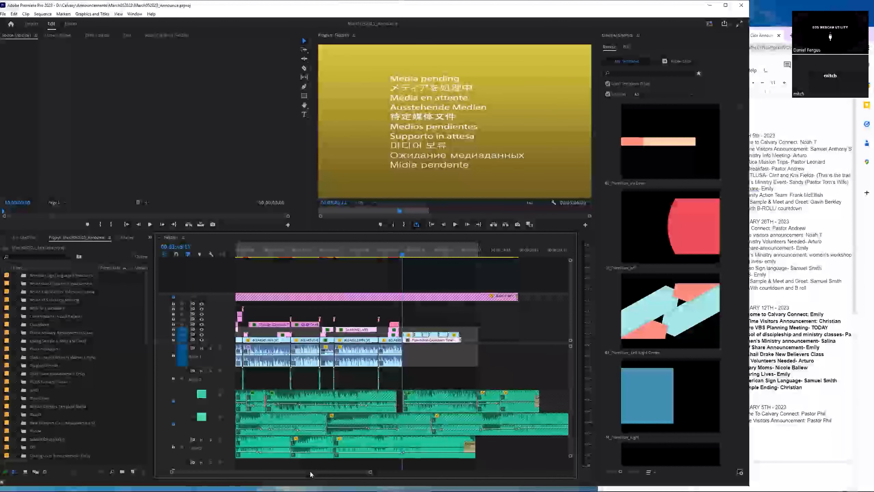
scroll(277, 471, "left", 2)
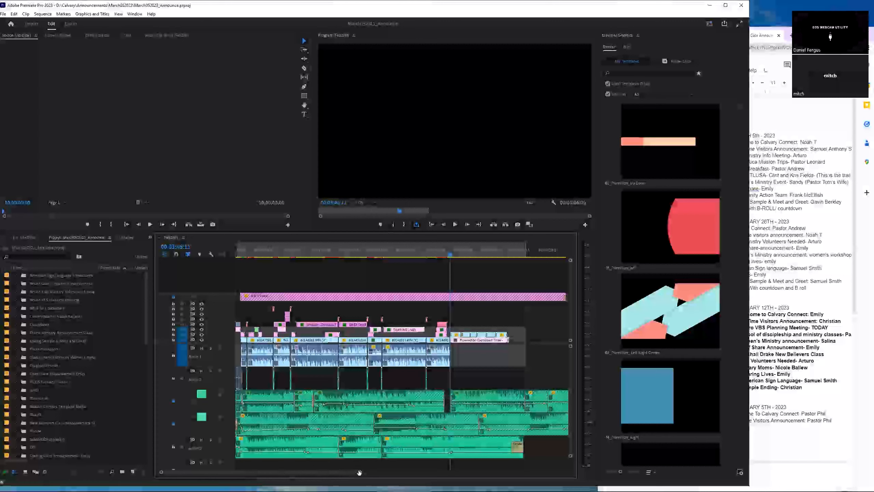
left_click_drag(359, 472, 390, 472)
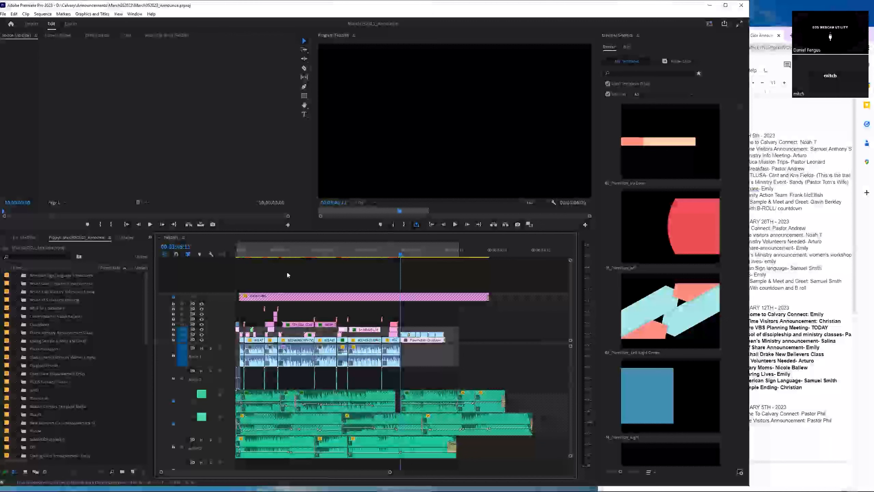
left_click(300, 342)
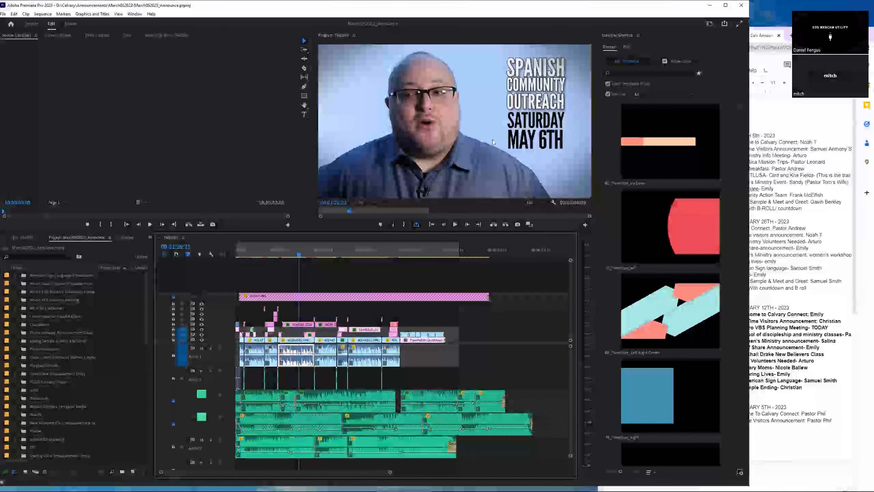
left_click(261, 255)
mouse_move(260, 256)
left_mouse_down()
mouse_move(241, 256)
mouse_move(255, 255)
left_mouse_up()
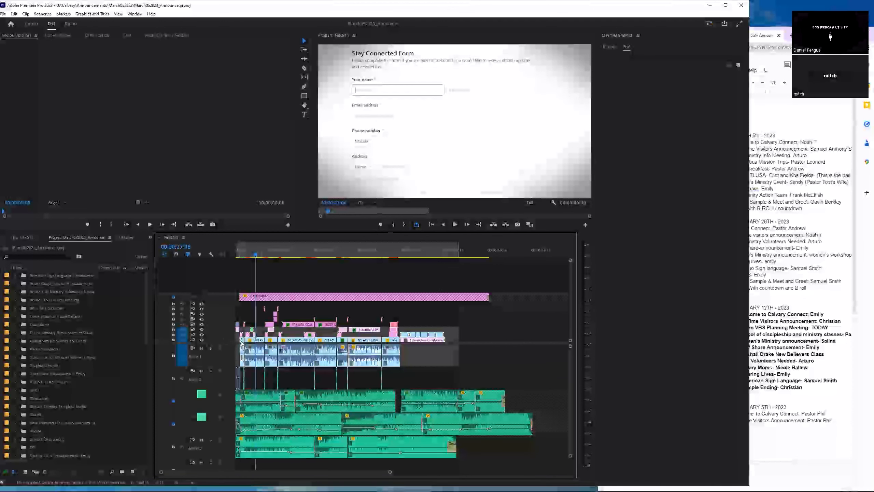
- Delete the first speaker's clip at the start of the sequence, and preview the lower-third title above the gap
left_click(242, 254)
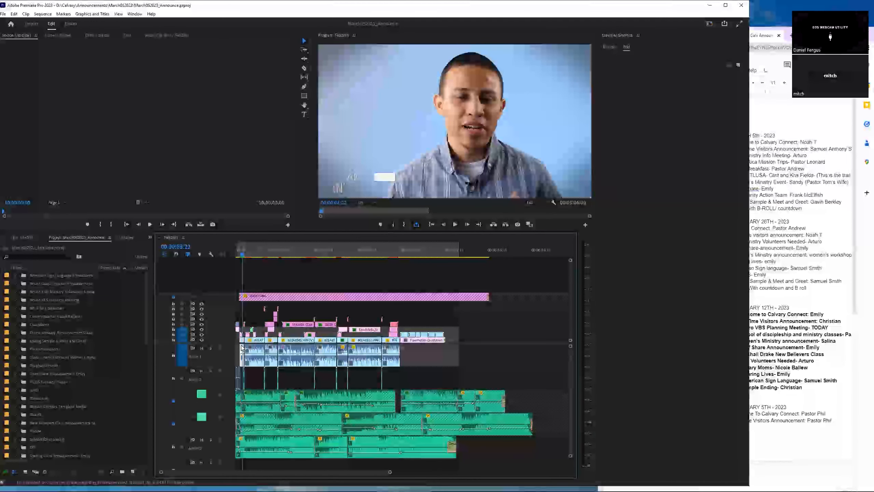
left_click_drag(242, 347, 245, 348)
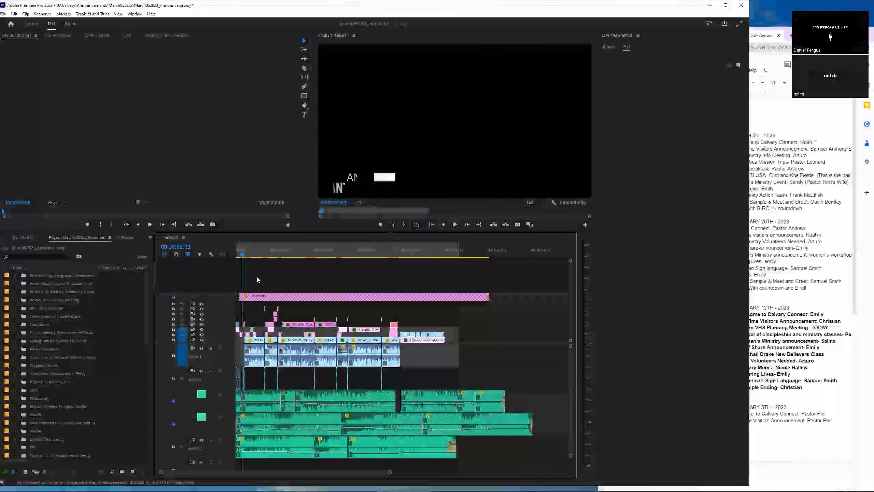
left_click_drag(243, 254, 241, 255)
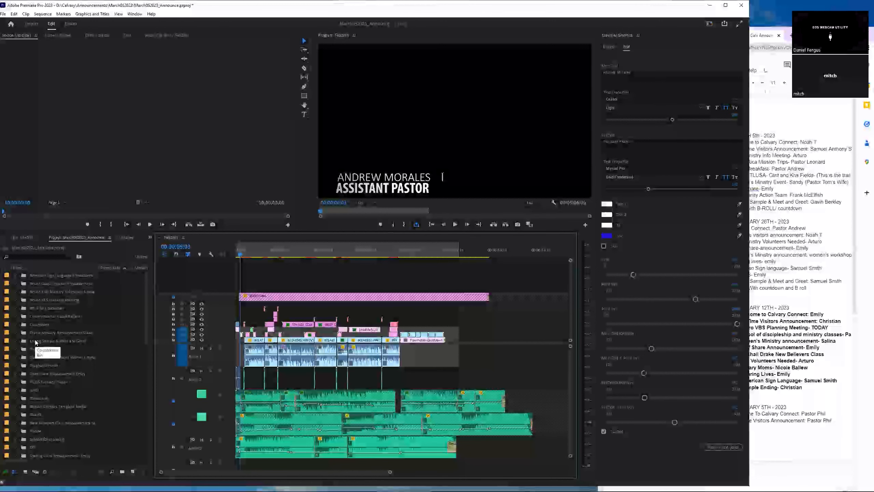
- Look through the project's bins for the welcome announcement footage and expand a bin to check its clips
left_click(71, 238)
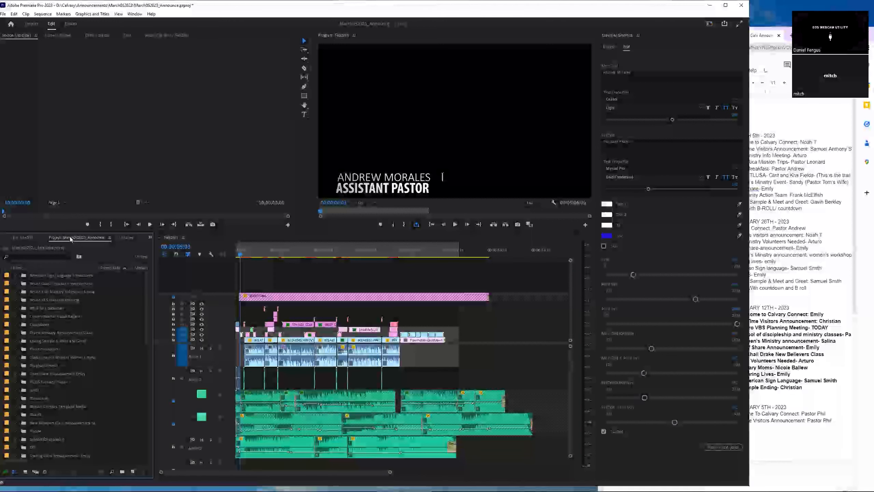
scroll(51, 348, "down", 1)
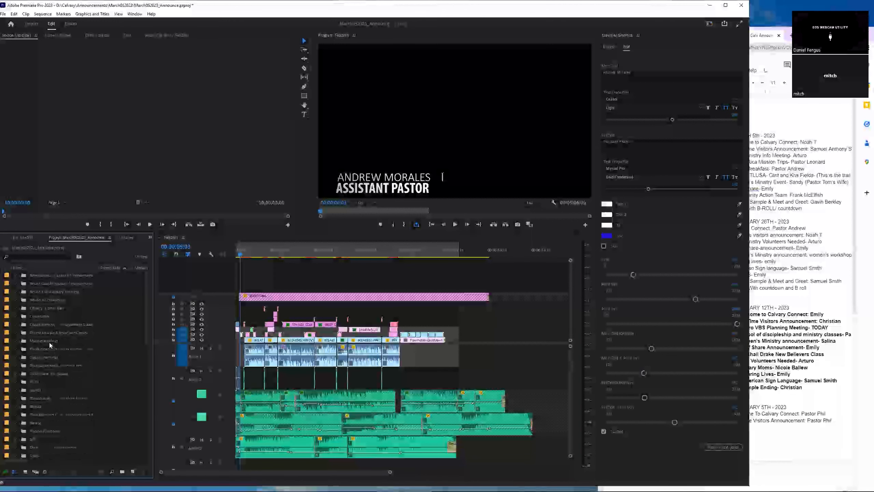
scroll(48, 339, "up", 1)
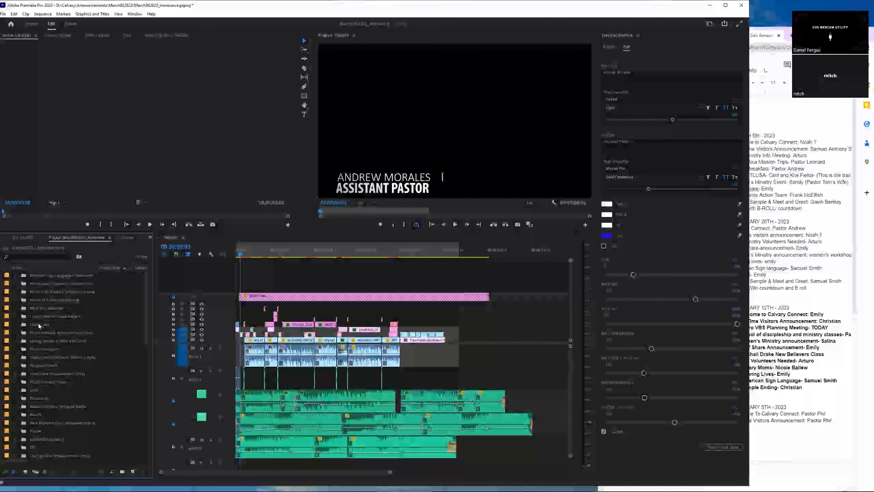
scroll(48, 330, "down", 2)
scroll(66, 393, "down", 4)
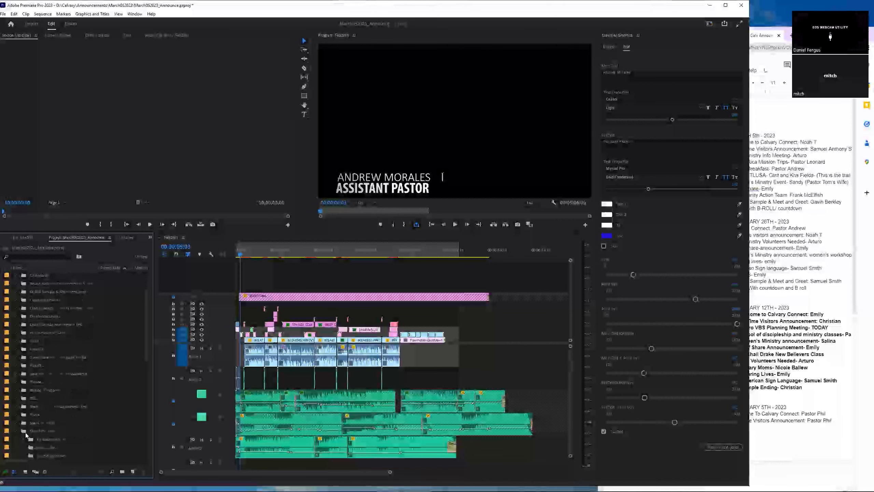
left_click(15, 432)
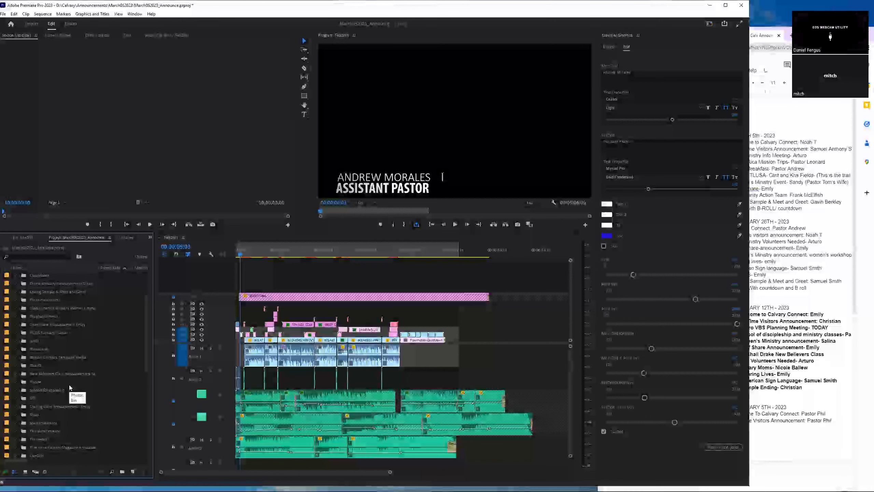
scroll(70, 388, "up", 6)
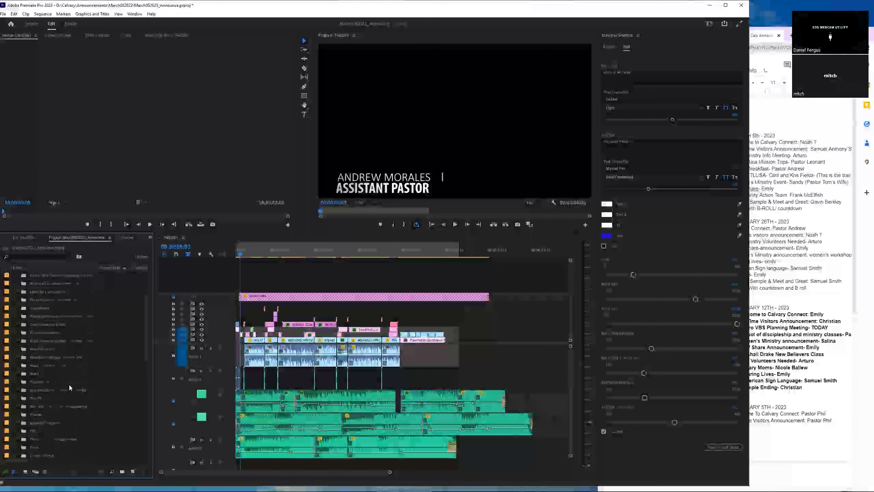
scroll(69, 390, "down", 6)
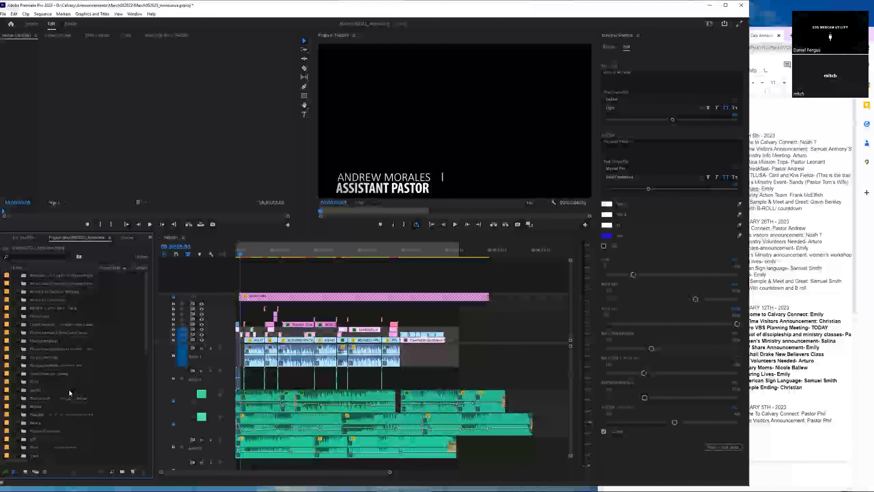
scroll(69, 390, "down", 9)
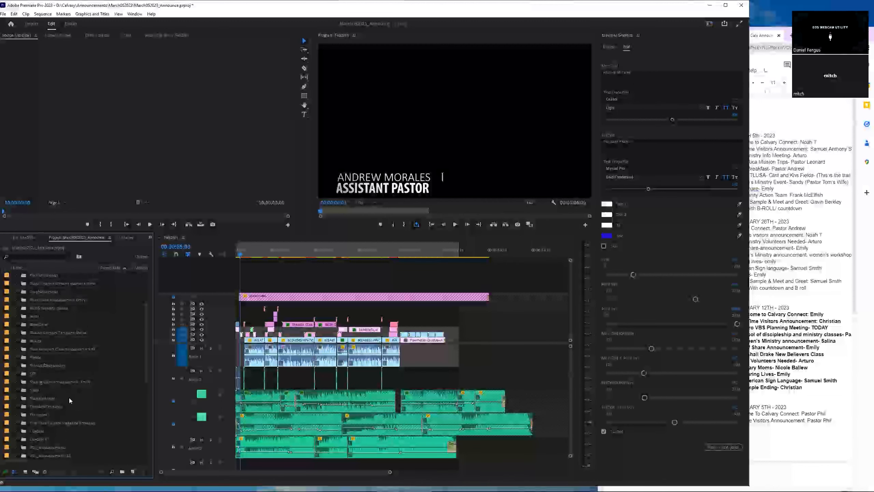
scroll(69, 407, "down", 15)
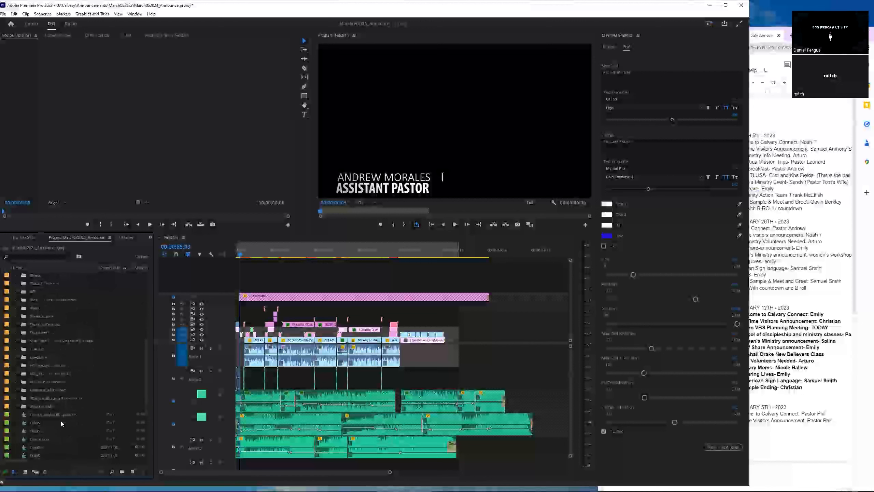
scroll(61, 419, "up", 8)
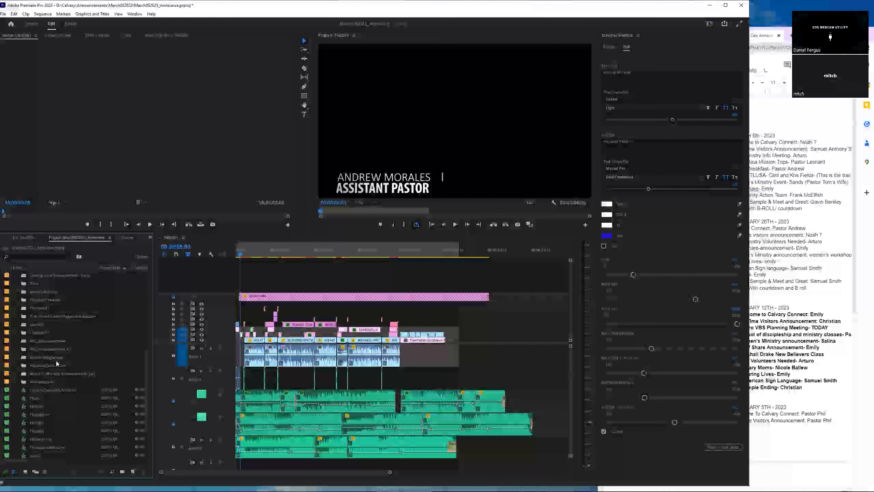
left_click(57, 366)
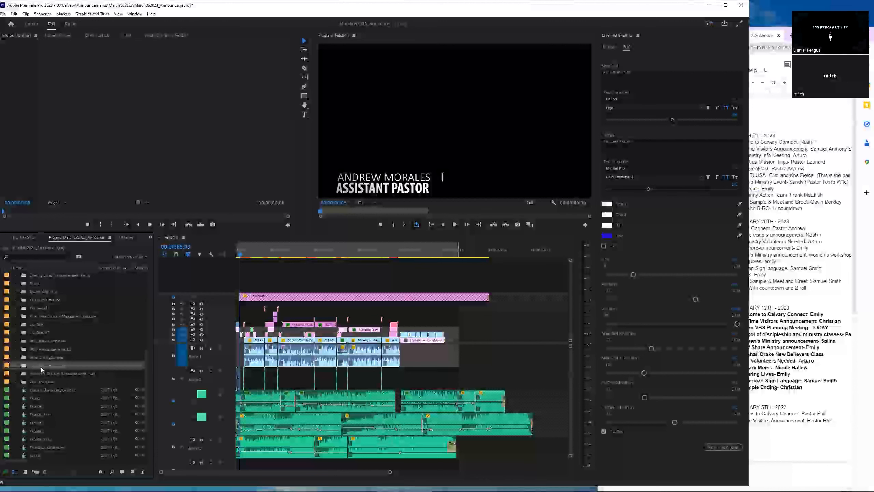
left_click(16, 365)
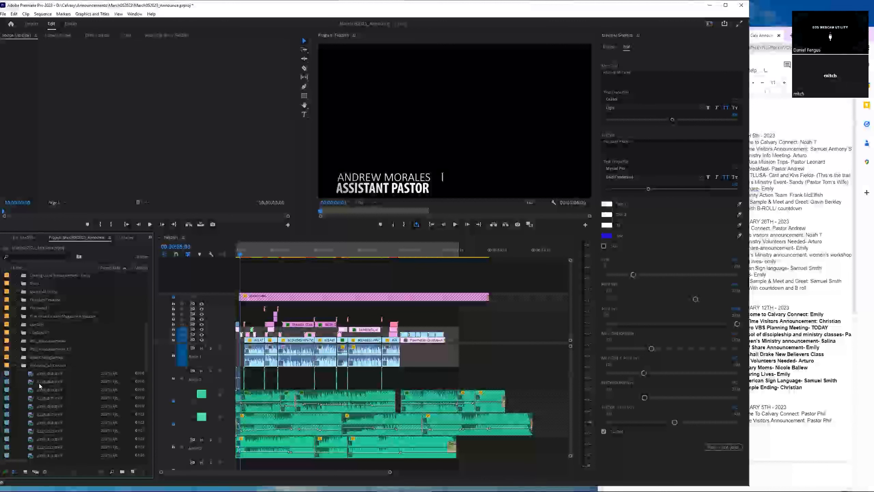
left_click(38, 376)
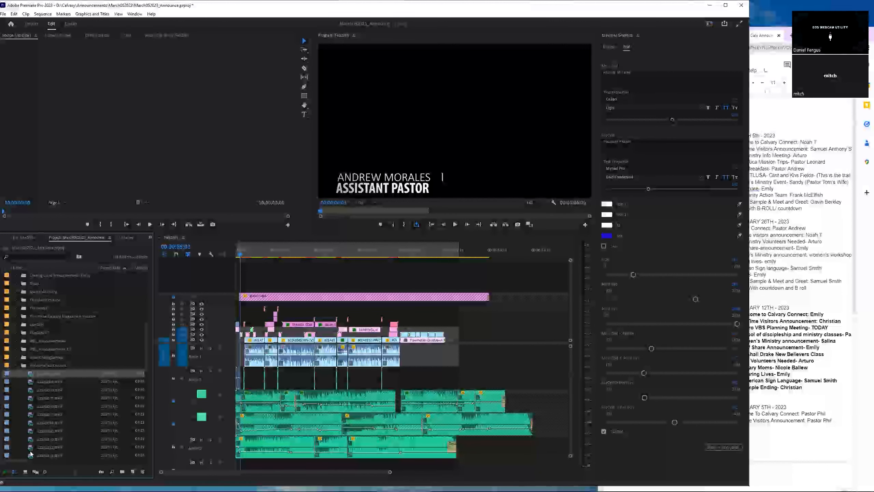
- Show the project items as thumbnails in an enlarged project view and open the Welcome to Calvary Connect bin
left_click(25, 471)
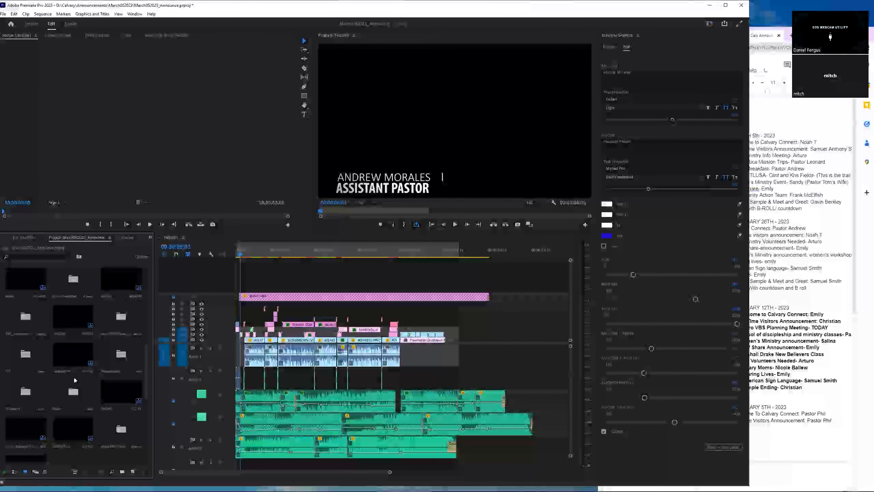
scroll(105, 422, "down", 5)
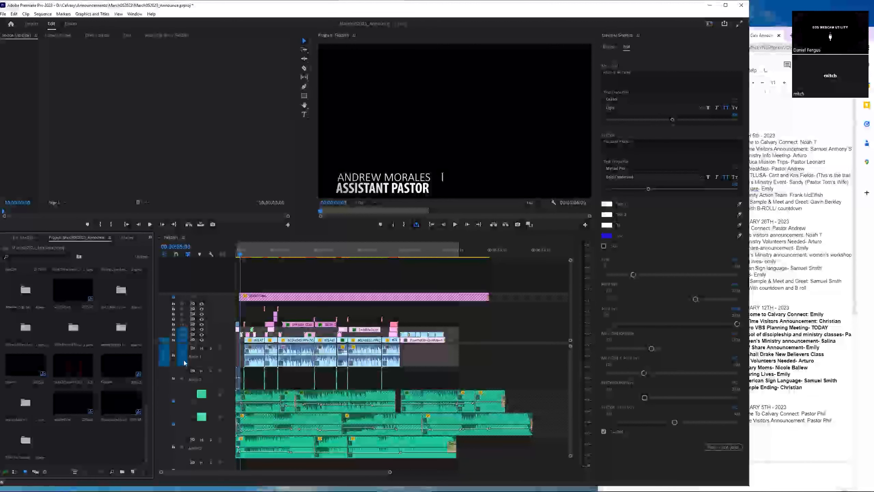
key("grave")
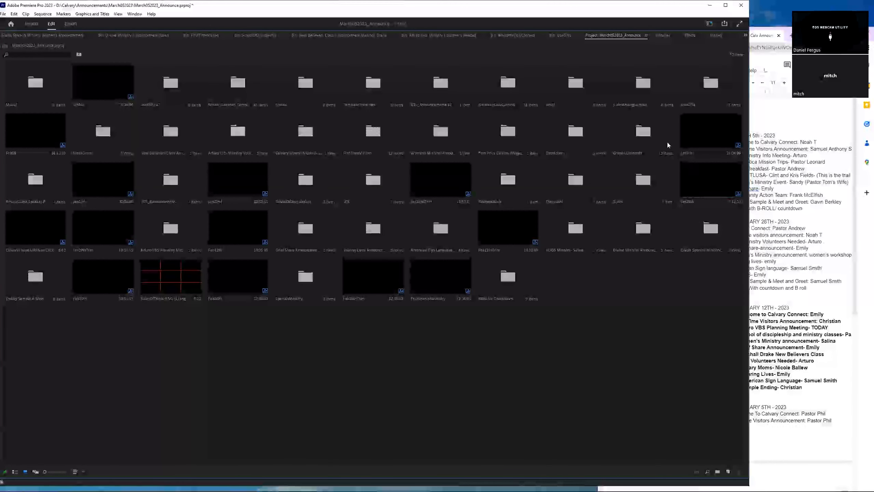
double_click(509, 84)
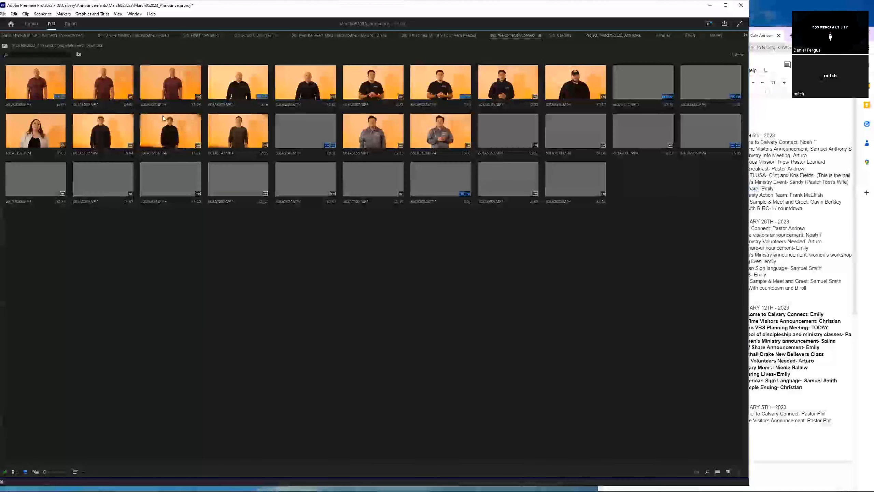
- Load the welcome clip of the speaker in the black cap and light hoodie as the source and play it from near its start
left_click(508, 186)
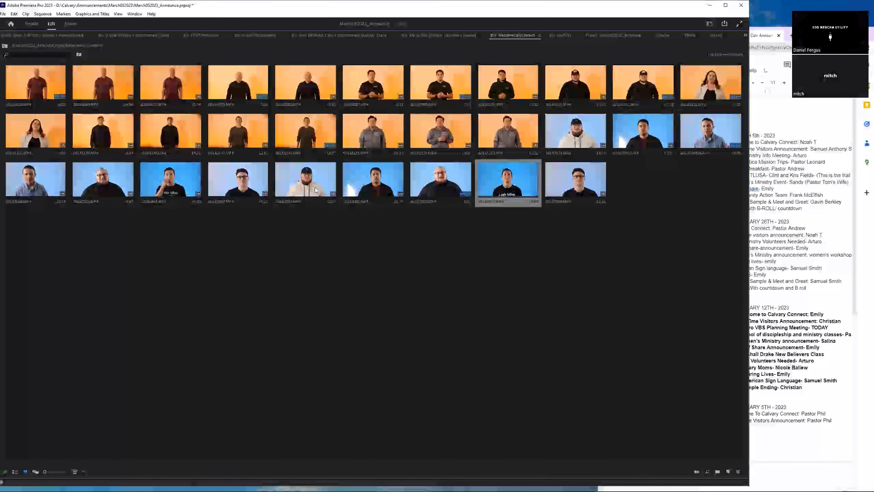
left_click(573, 133)
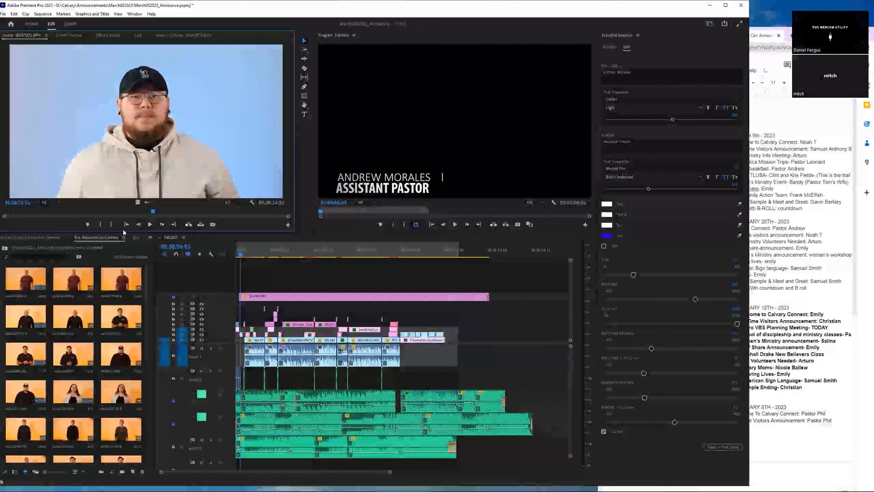
left_click_drag(157, 213, 19, 213)
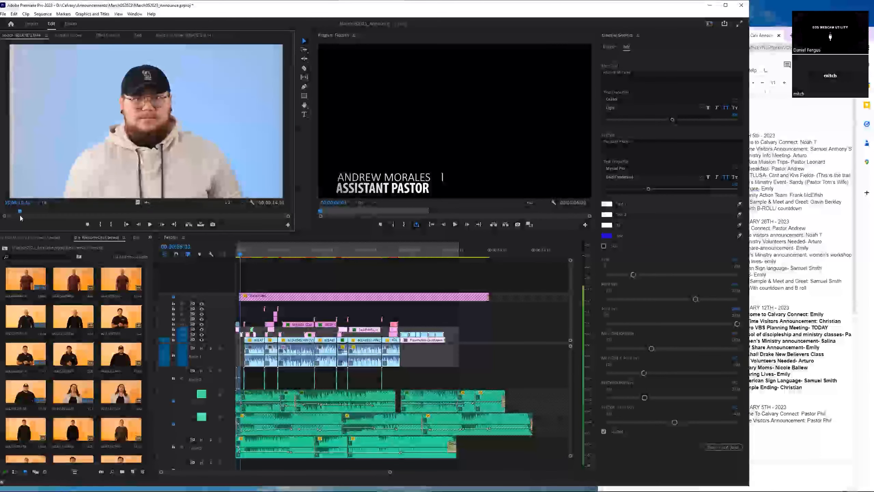
left_click(150, 224)
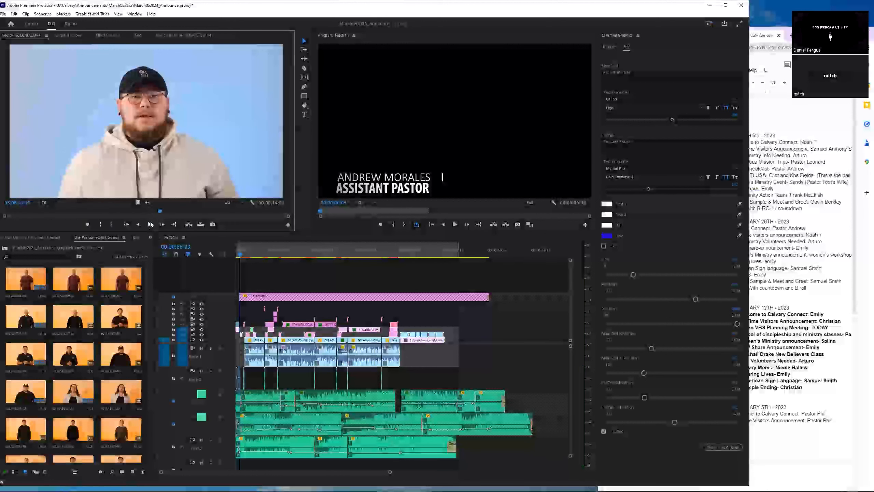
- Set the default audio output device to Headset Earphone (Logitech USB Headset) in the audio hardware preferences
left_click(6, 14)
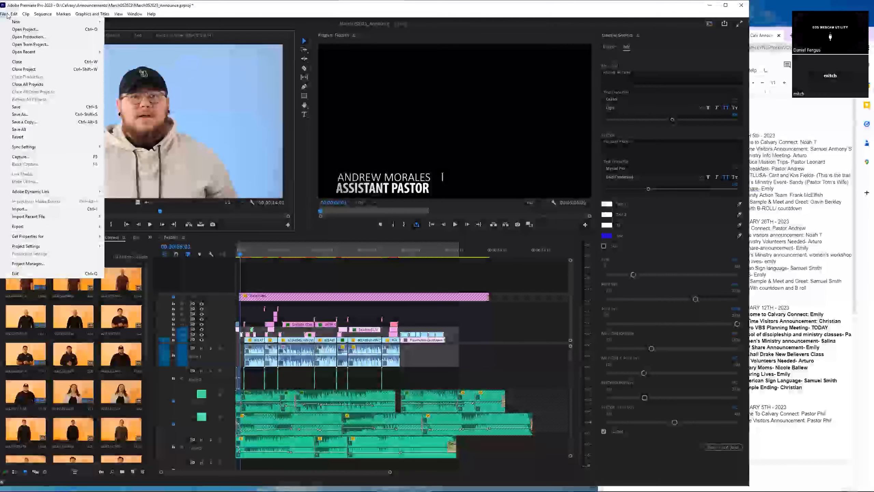
mouse_move(13, 14)
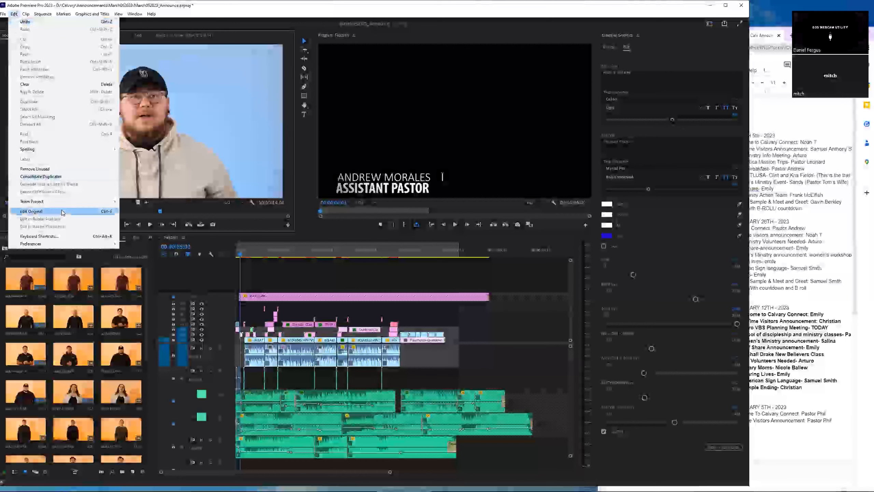
mouse_move(51, 245)
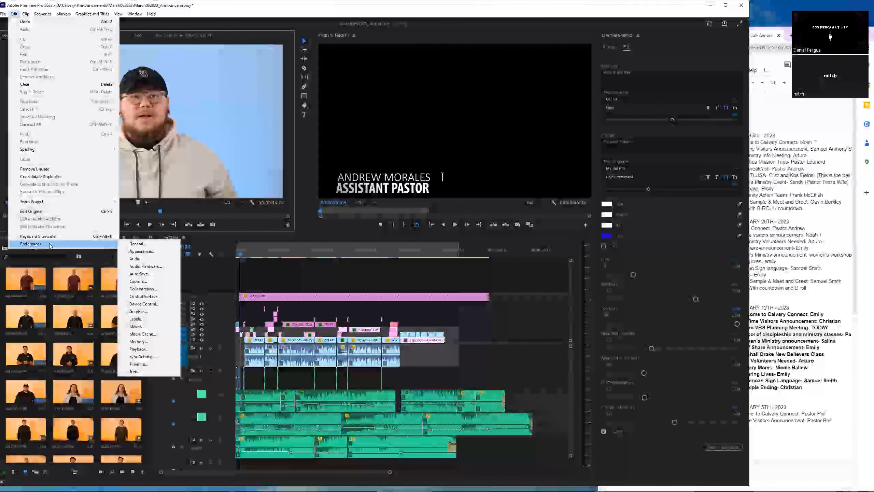
left_click(150, 268)
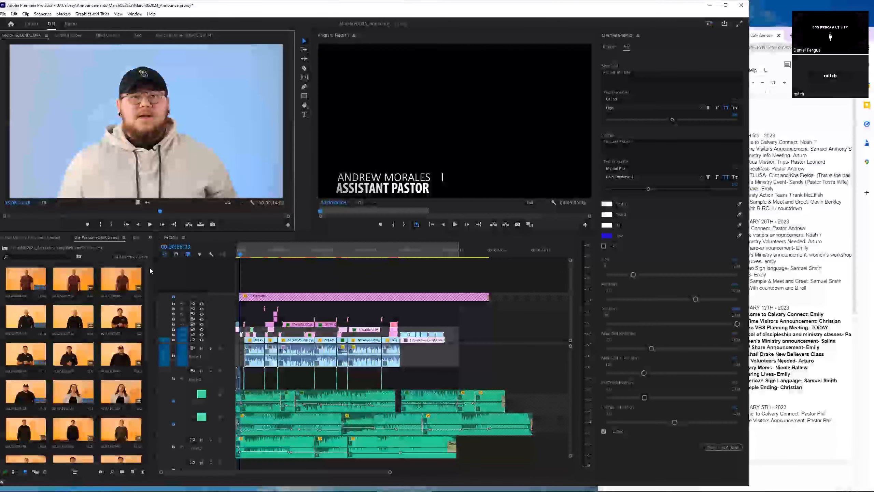
left_click(423, 179)
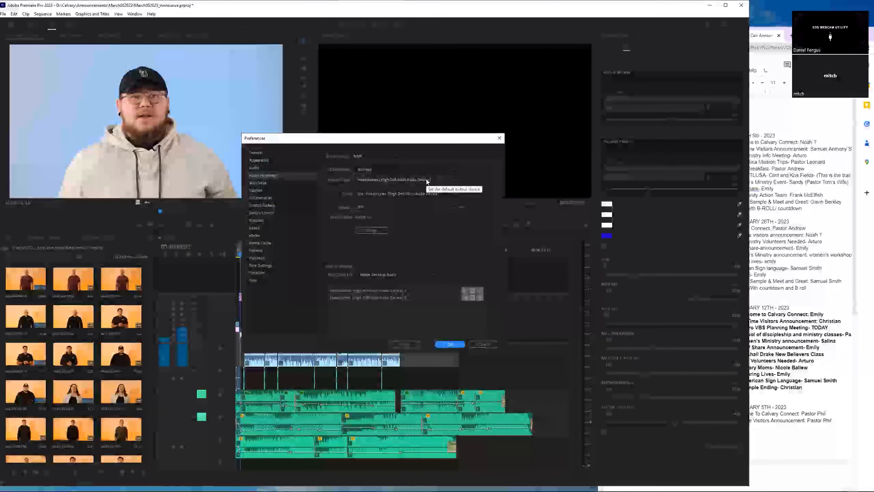
left_click(415, 220)
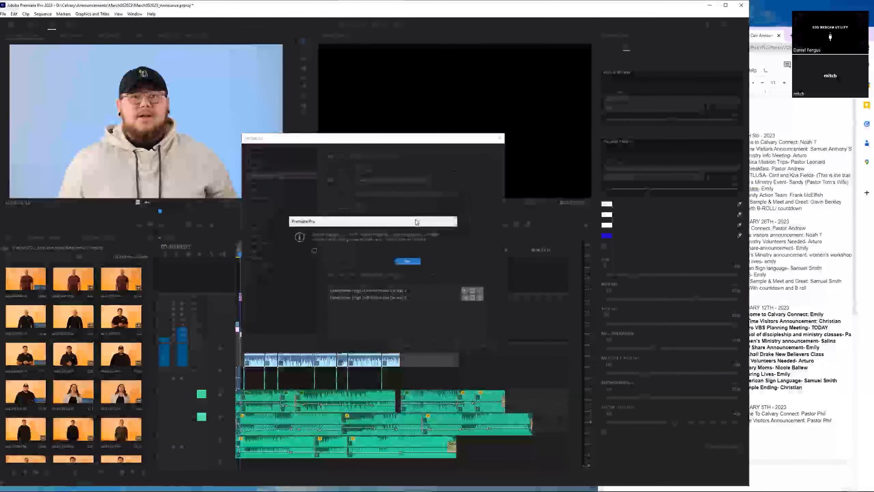
left_click(413, 260)
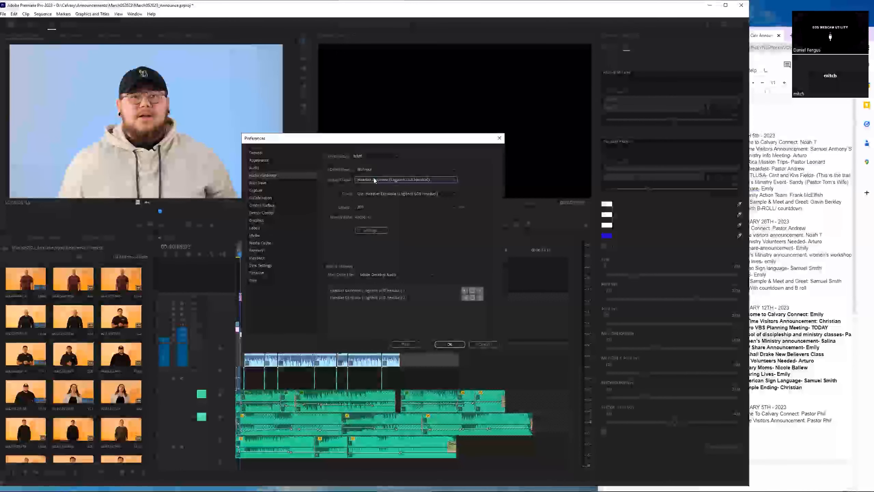
left_click(463, 344)
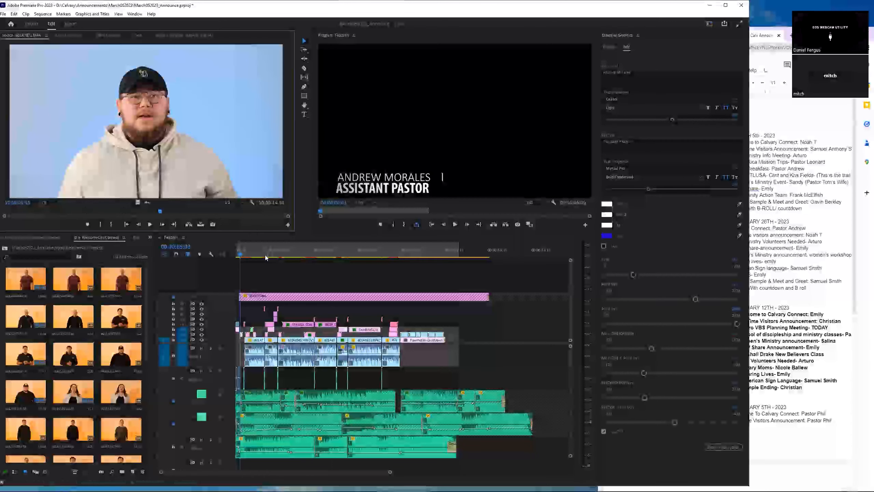
- Return the sequence playhead to the start, replay the source welcome clip, and mark its In point about halfway through
left_click_drag(240, 255, 229, 242)
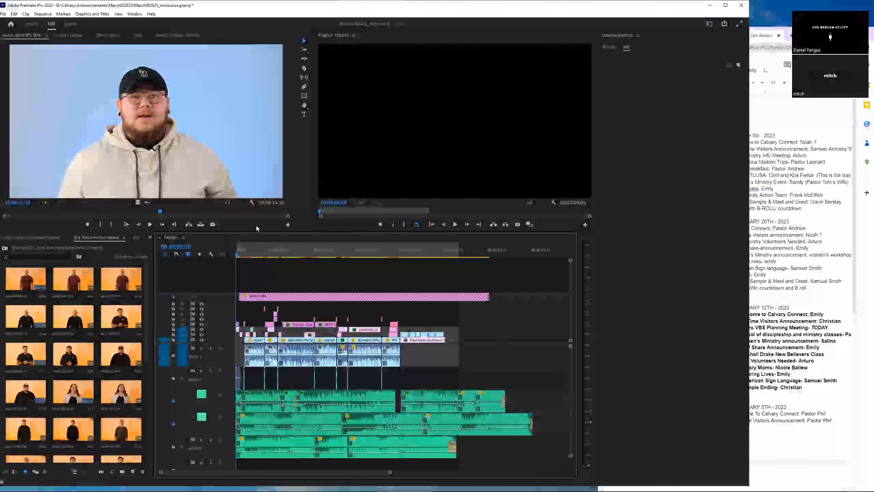
left_click_drag(26, 213, 104, 212)
left_click(151, 224)
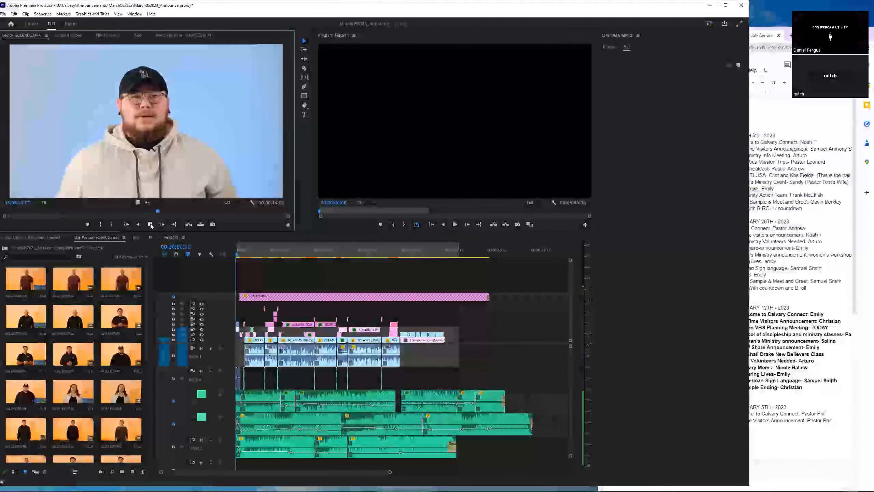
left_click(150, 224)
left_click_drag(154, 210, 150, 212)
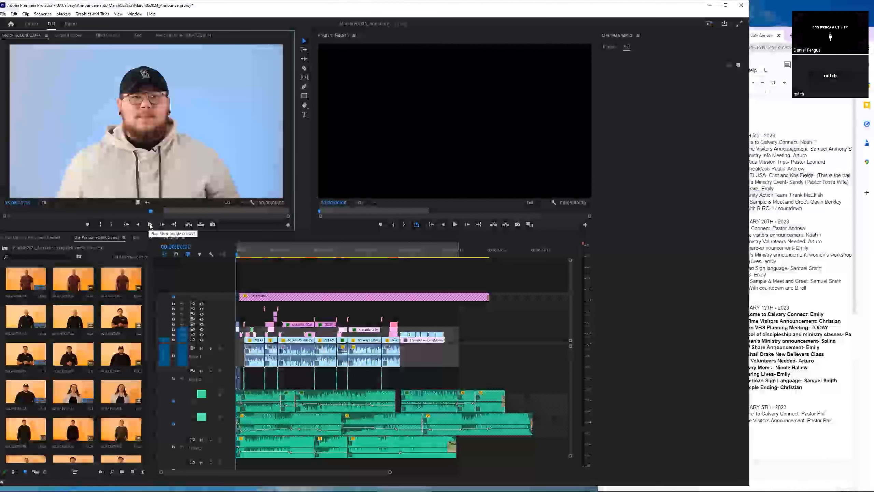
left_click(151, 224)
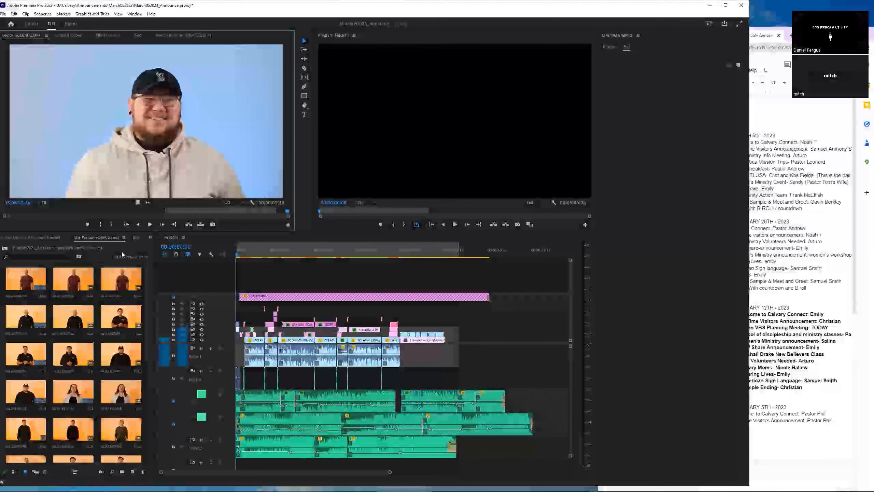
- Load the other clip of the hoodie-wearing speaker from the bin as the source
scroll(64, 349, "down", 5)
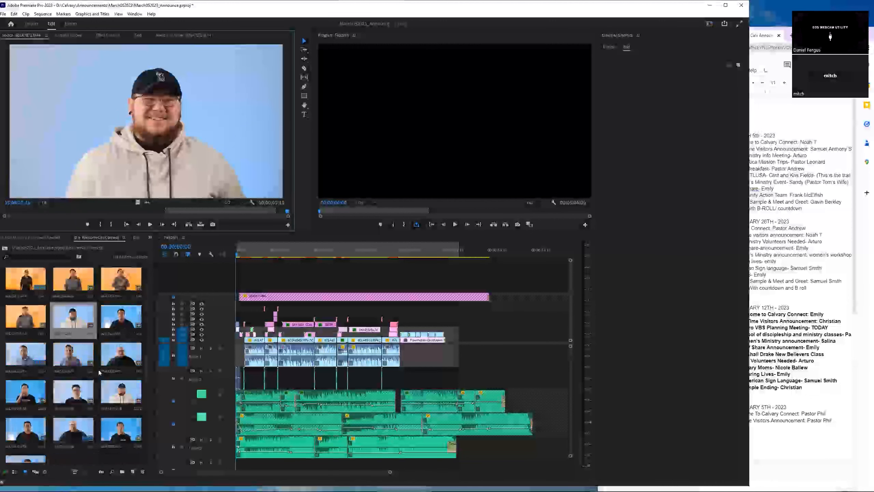
double_click(118, 394)
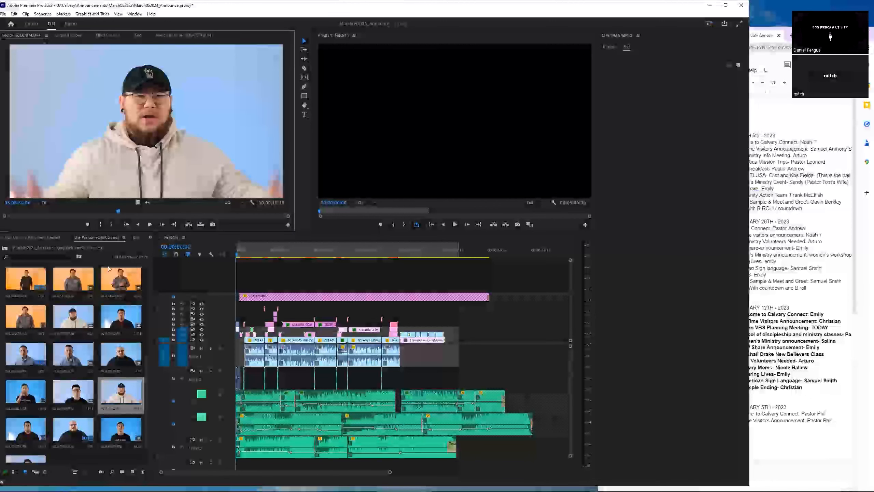
- Play the source clip of the hoodie-wearing speaker and place its marked portion over the old opening welcome clip in the sequence
left_click(88, 211)
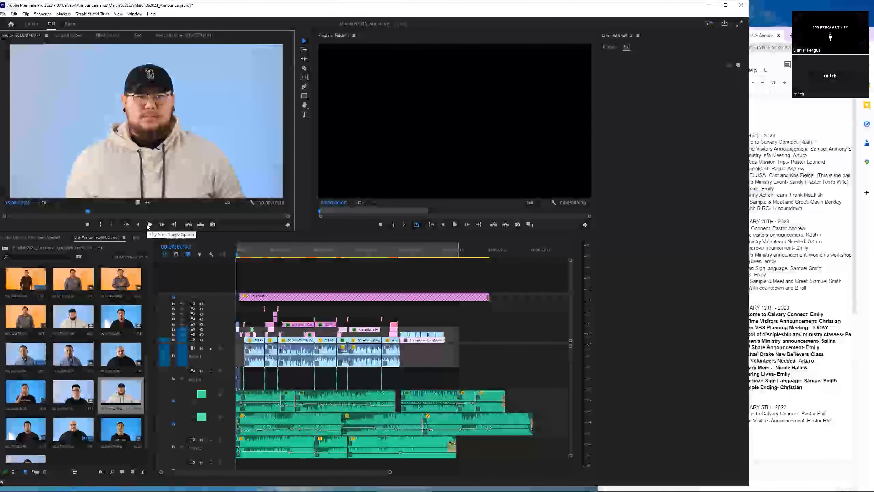
left_click(149, 224)
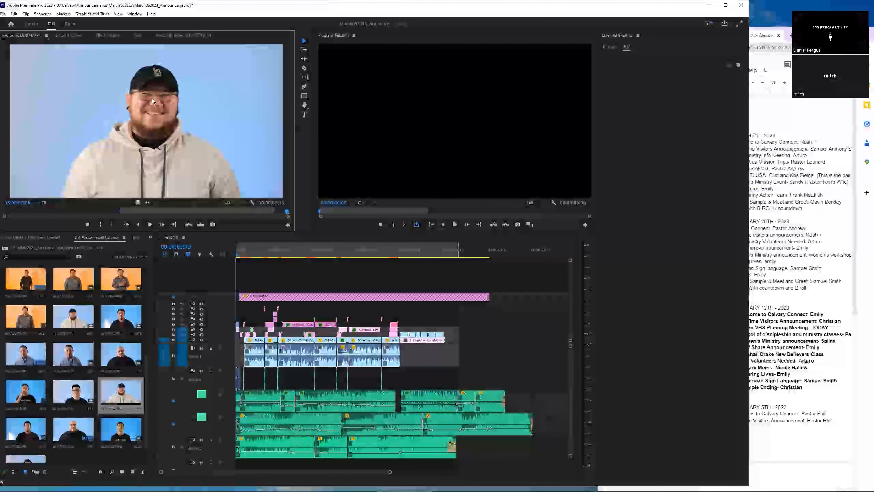
left_click_drag(206, 248, 243, 346)
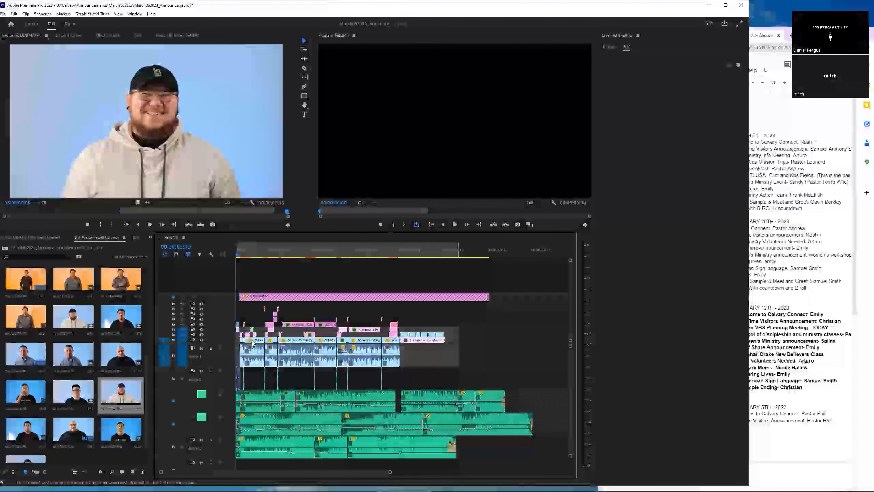
left_click(243, 254)
left_click_drag(243, 253, 244, 253)
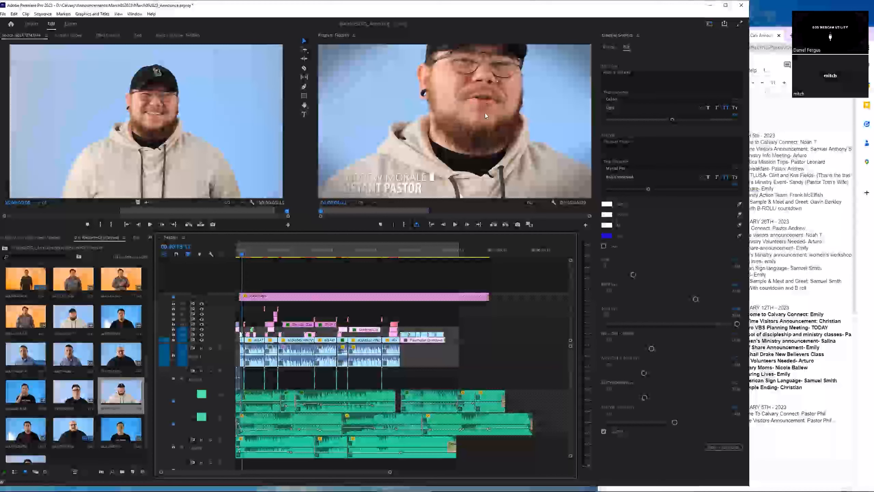
- Scale down the newly placed welcome clip so the speaker is framed from the chest up like in the source
double_click(243, 343)
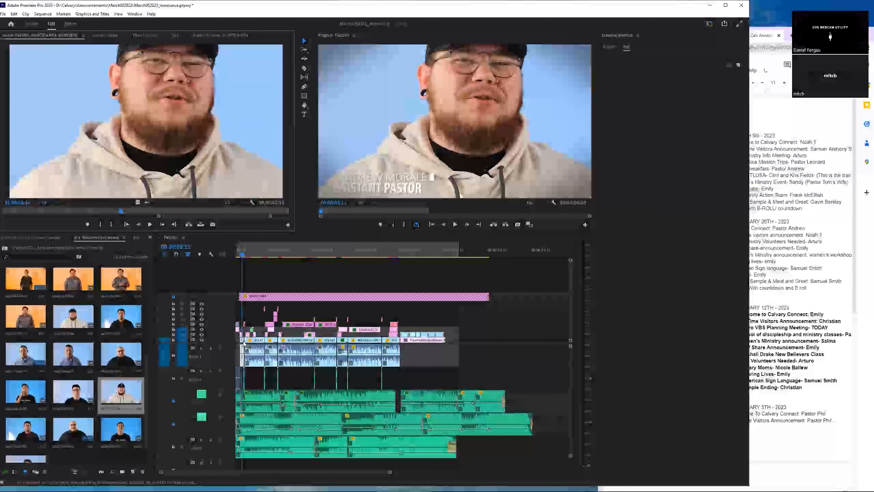
left_click(148, 35)
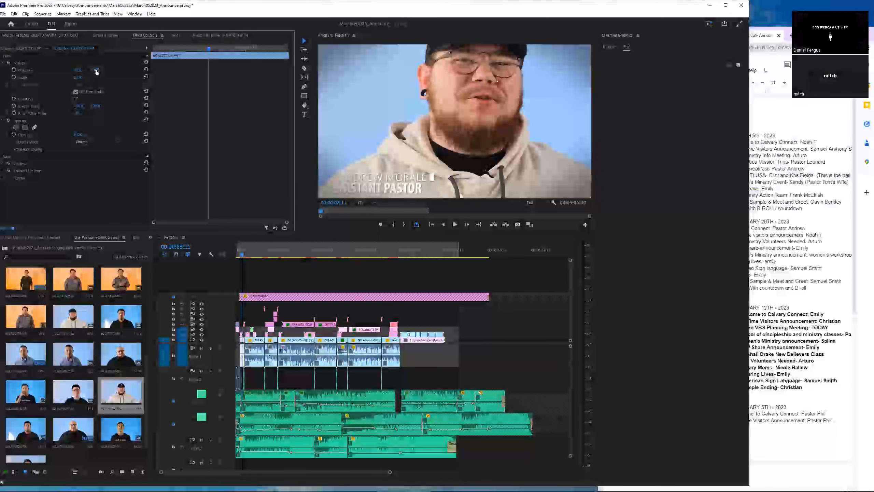
left_click(83, 77)
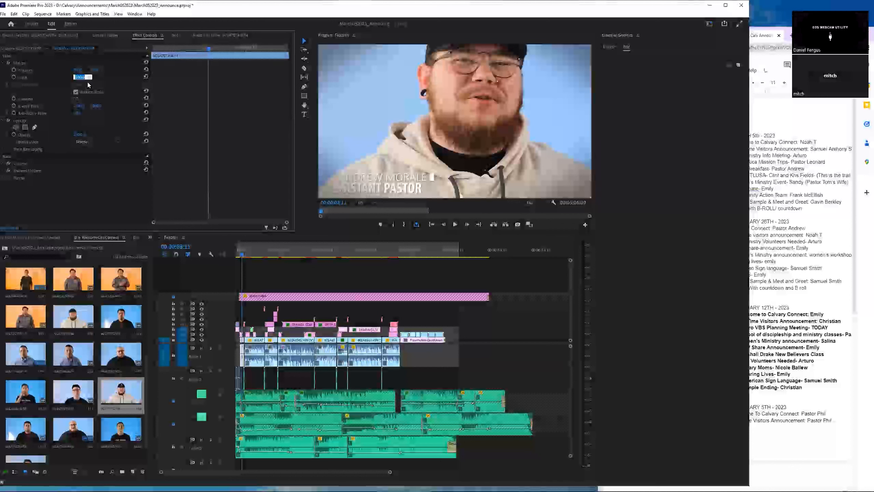
type("10")
key("Return")
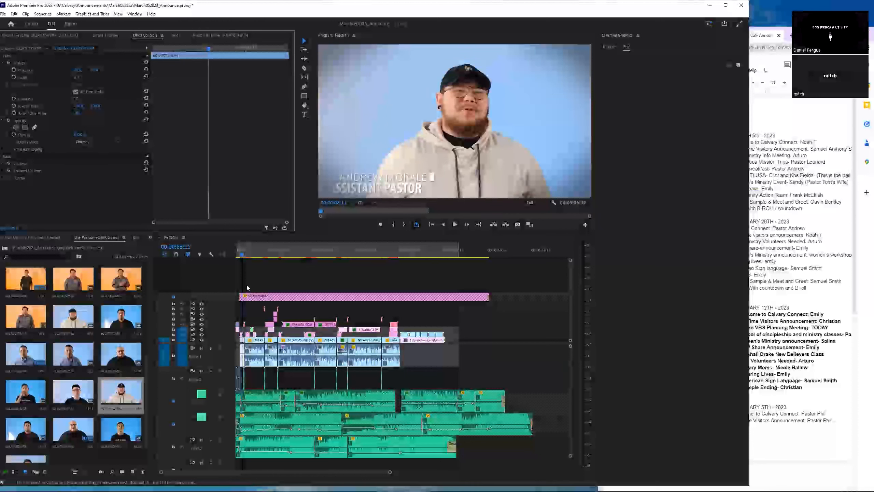
- Set the assistant pastor's title aside past the sequence end, check the March 5th order, and move the graphic-design speaker's name title onto the welcome clip
left_click(243, 255)
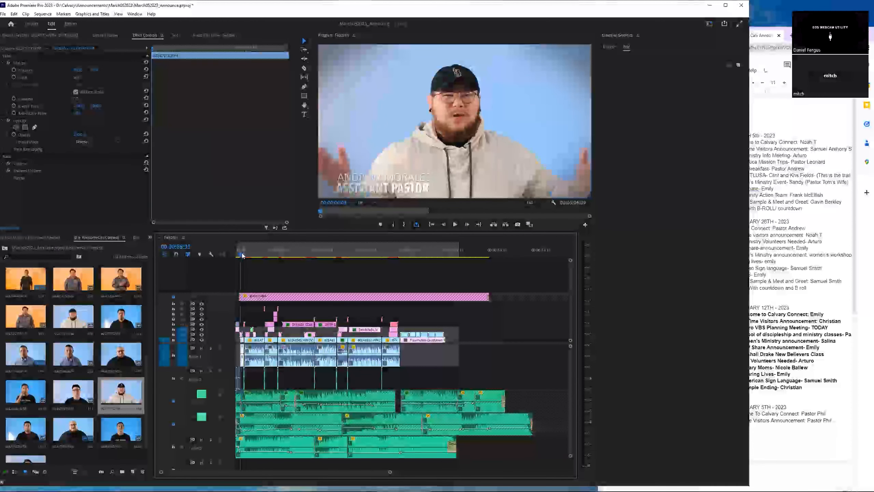
left_click(242, 334)
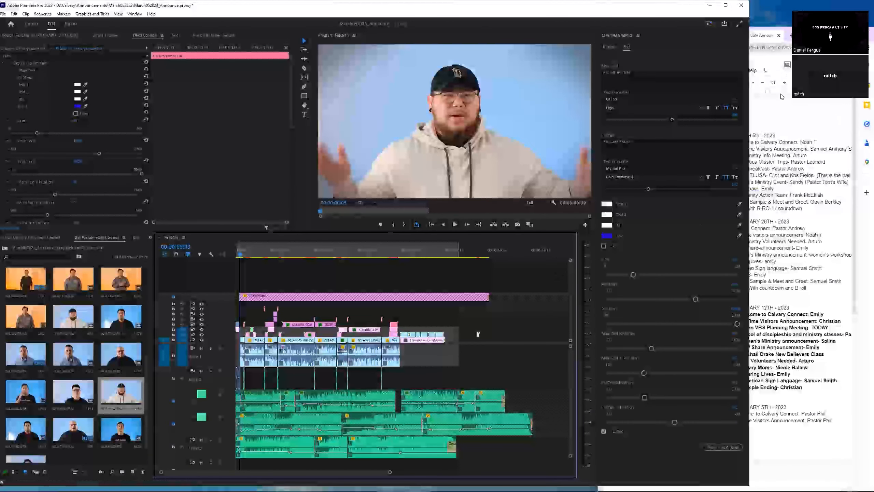
left_click(776, 169)
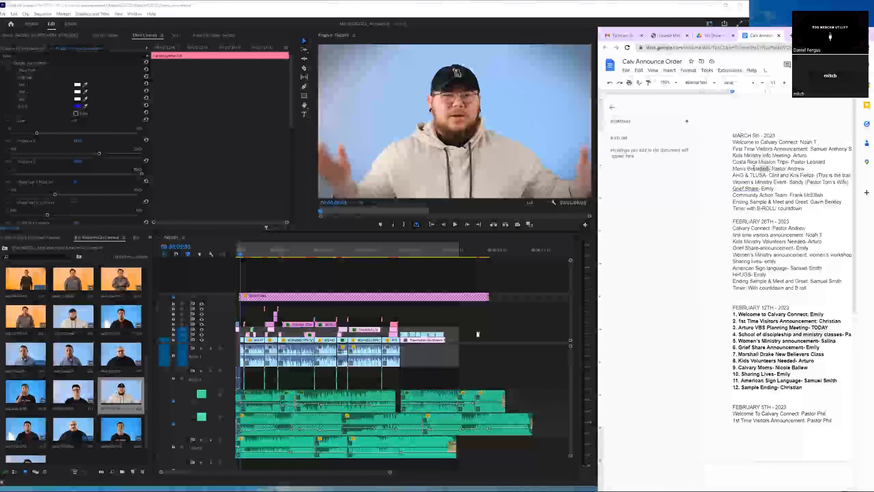
left_click_drag(738, 168, 736, 168)
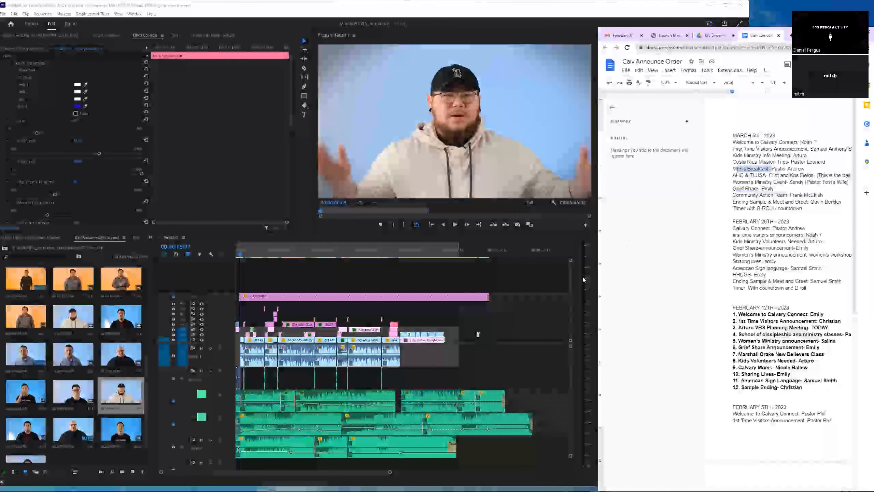
left_click(248, 256)
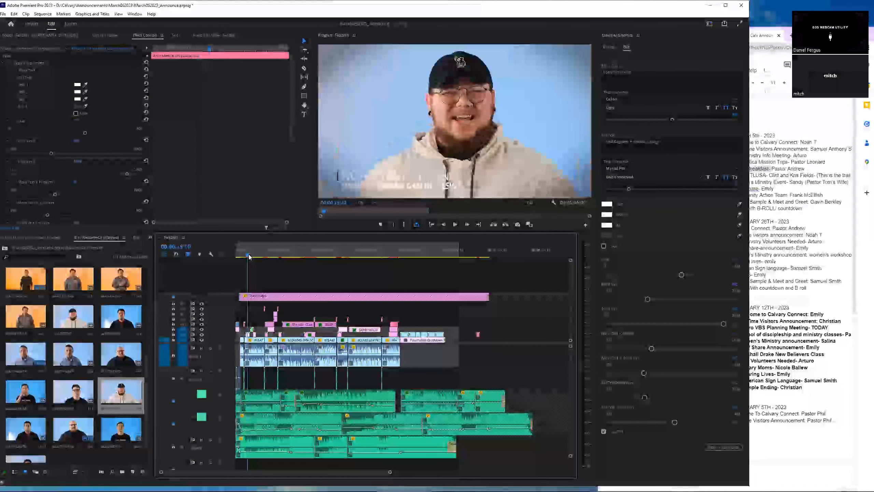
left_click_drag(249, 256, 246, 256)
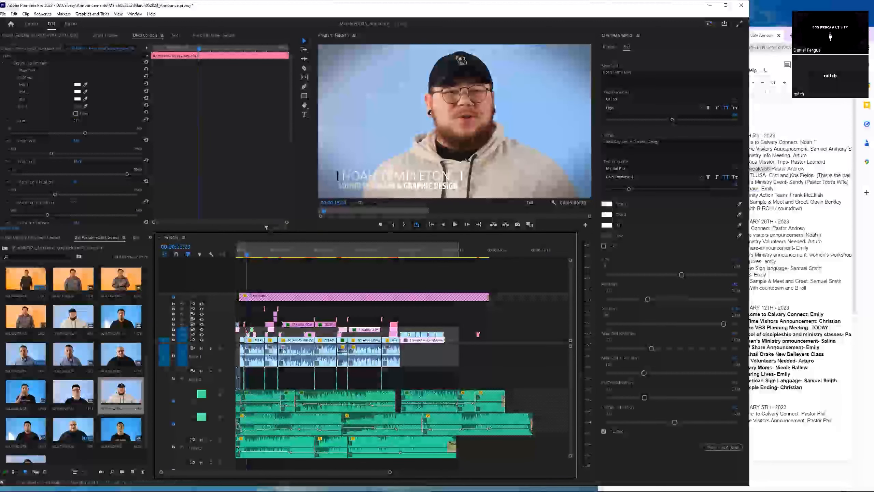
left_click_drag(249, 337, 243, 336)
- Check who presents the First Time Visitors announcement in the March 5th order and review the old visitors clip in the sequence
left_click(254, 341)
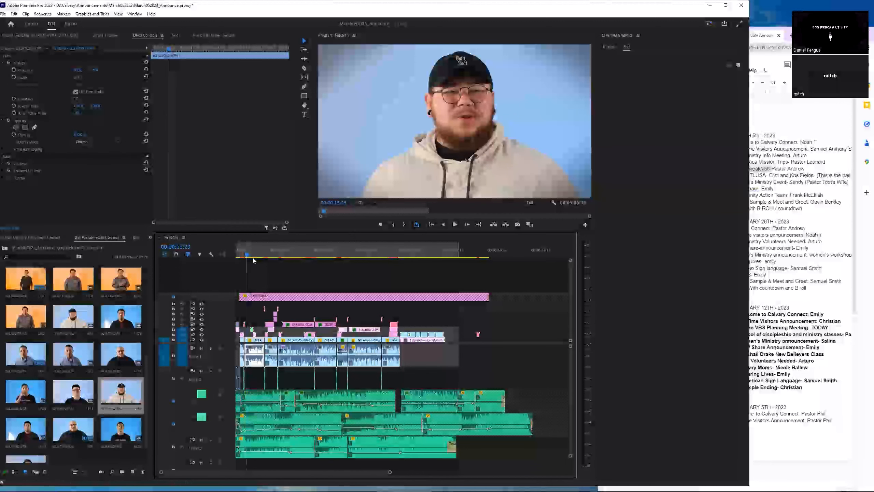
left_click(763, 149)
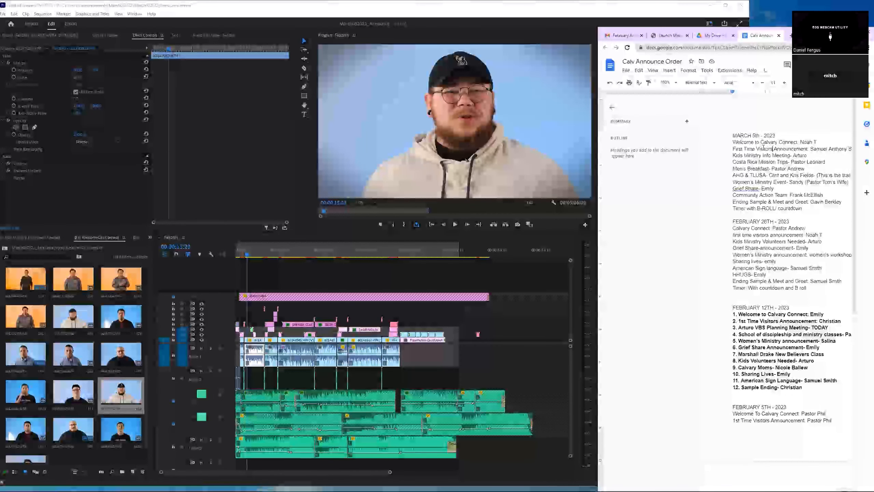
left_click_drag(801, 148, 825, 149)
left_click(249, 360)
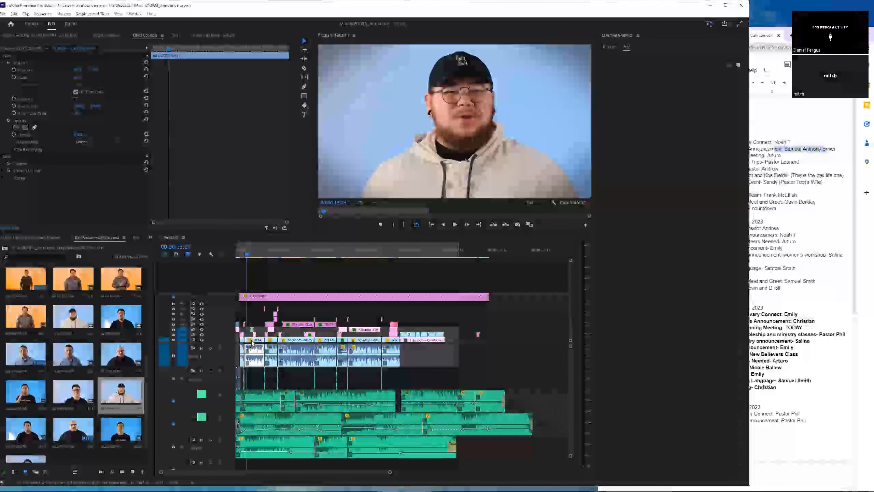
left_click(252, 343)
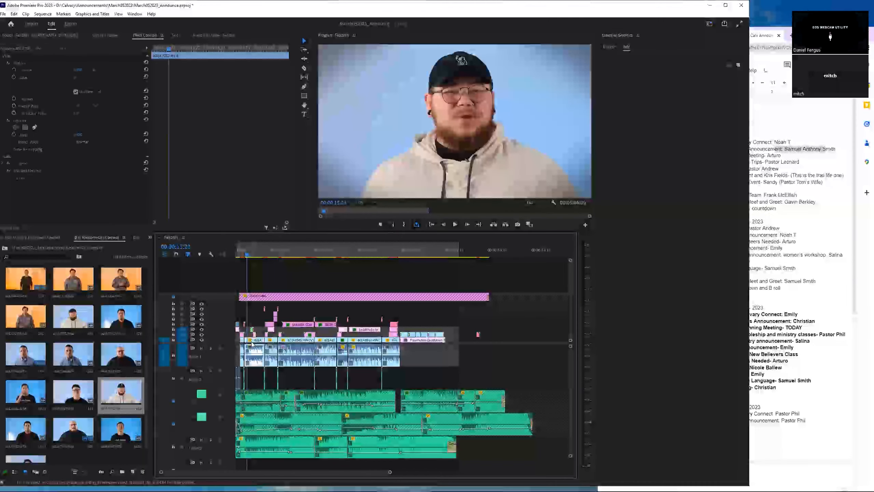
left_click_drag(247, 254, 252, 254)
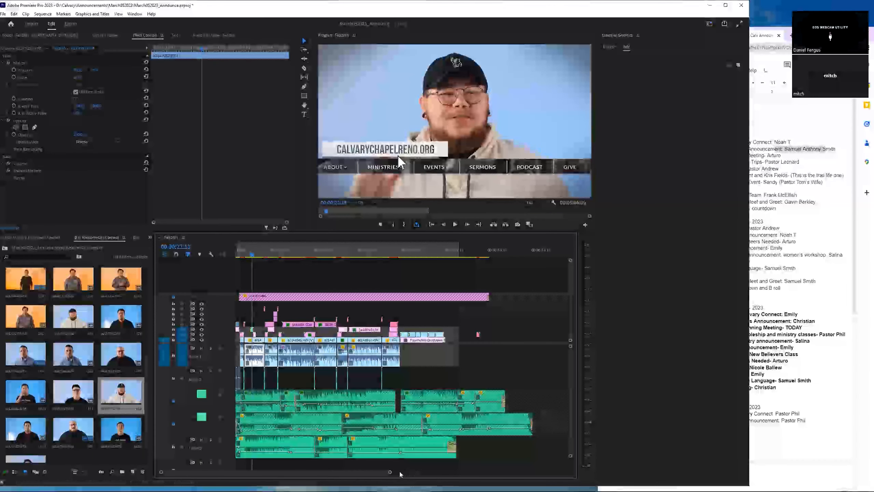
- Delete the previous week's first-time visitors clip that follows the welcome clip, keeping its website graphics
left_click_drag(390, 471, 274, 473)
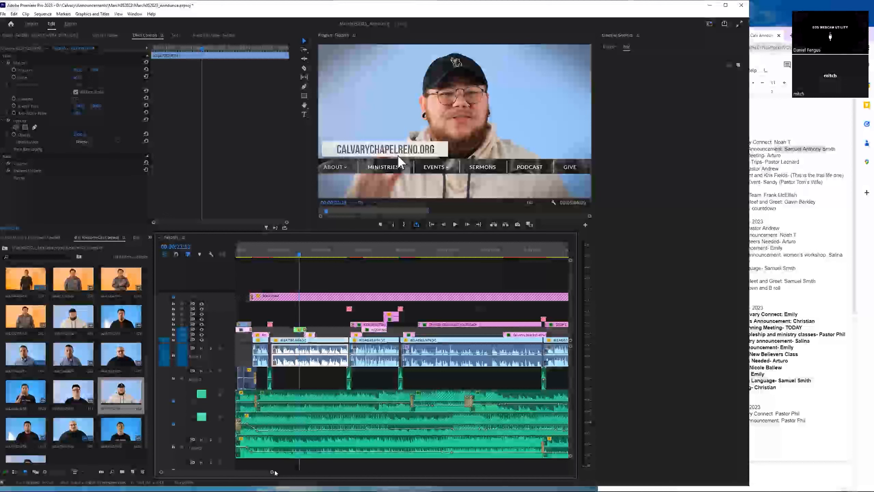
key("equal")
key("minus")
key("minus")
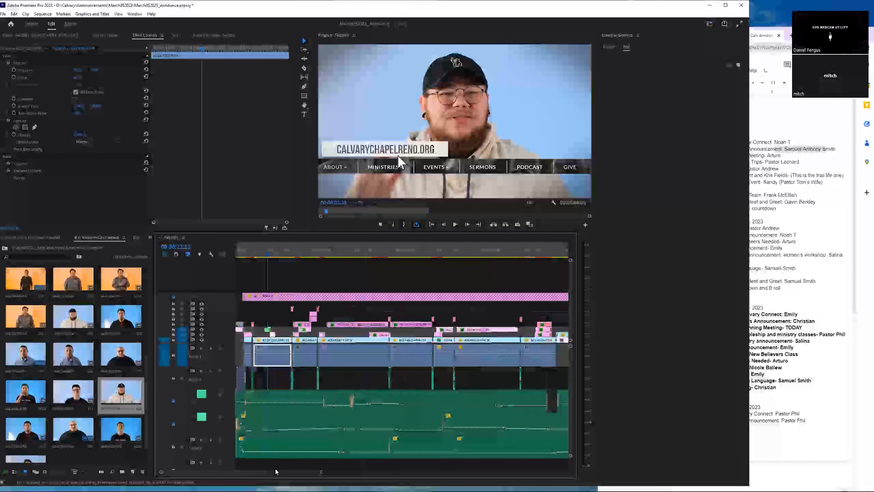
key("equal")
left_click_drag(273, 474, 295, 473)
left_click(331, 334)
left_click(329, 345)
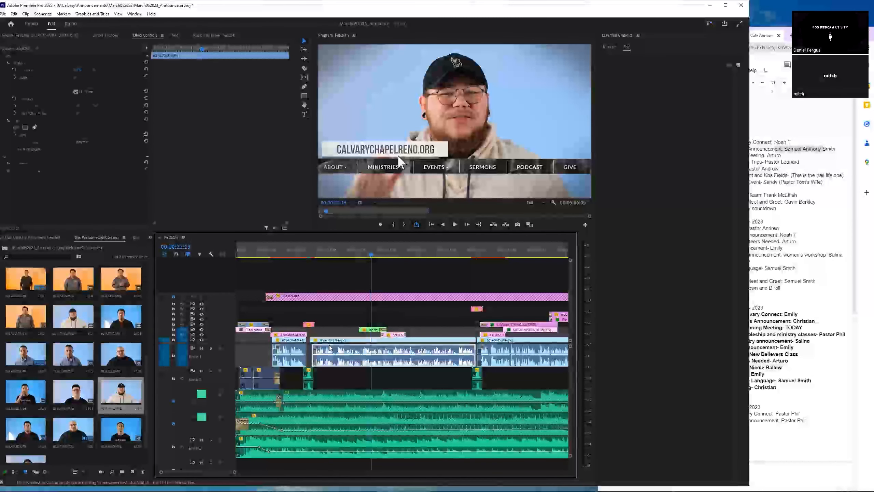
key("Delete")
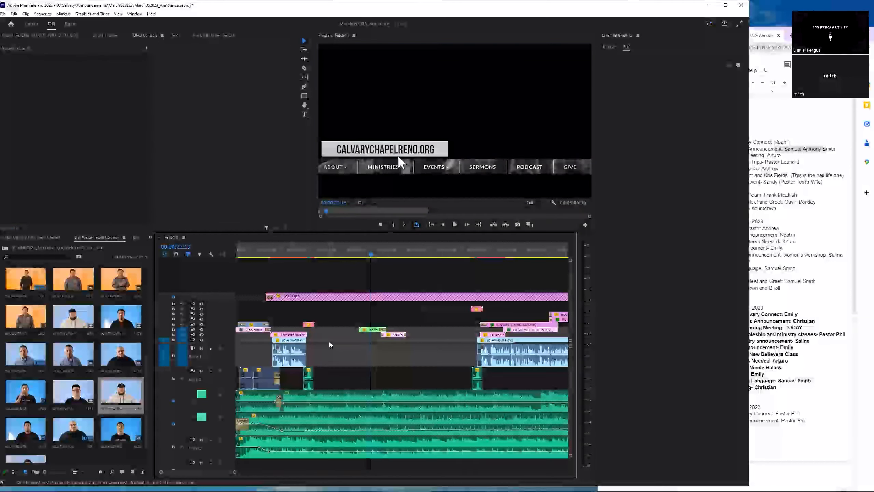
left_click(772, 151)
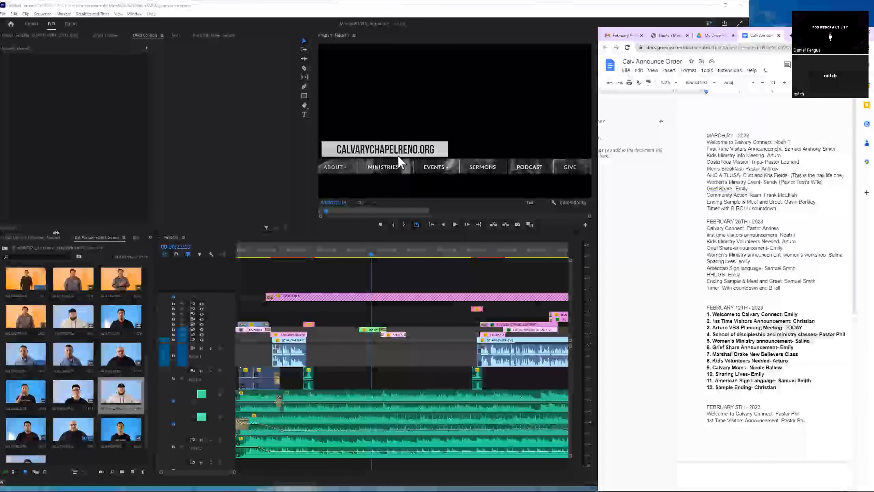
left_click(99, 238)
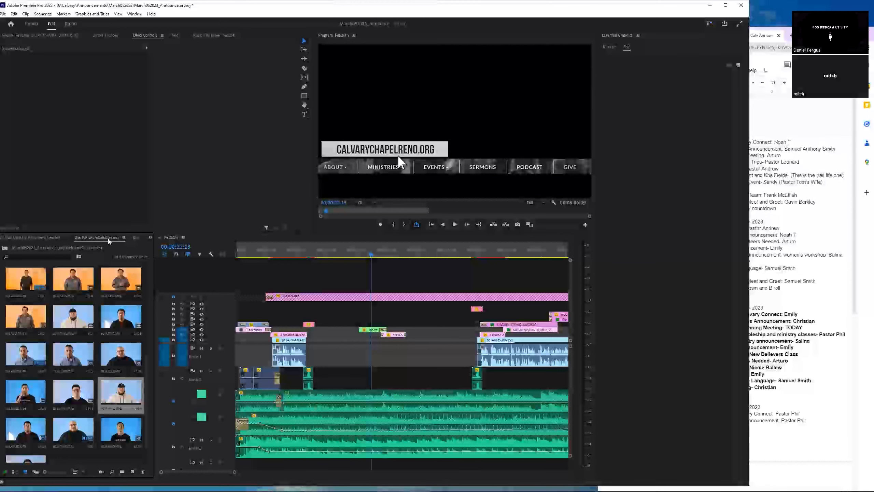
left_click(124, 238)
left_click(125, 237)
left_click(124, 238)
left_click(114, 238)
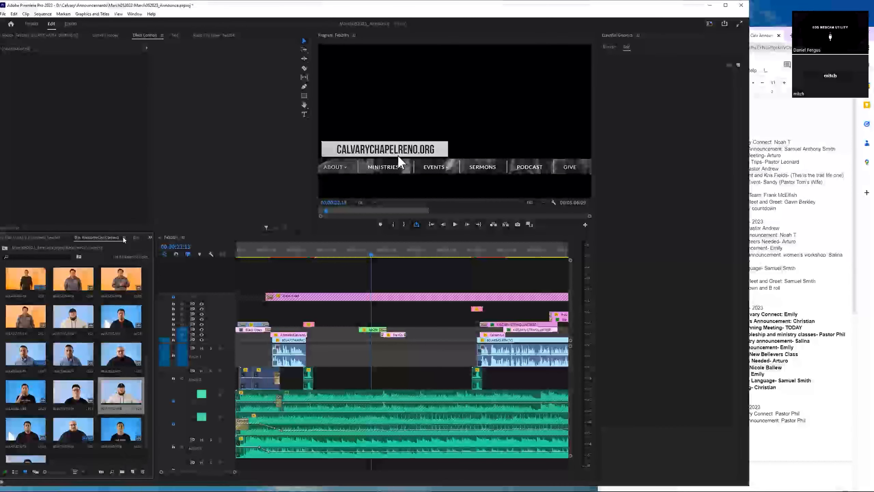
left_click(124, 239)
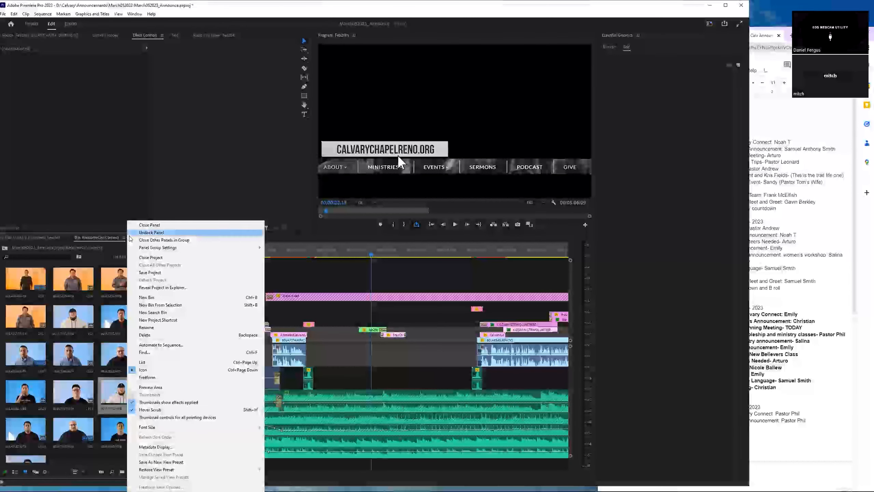
left_click_drag(101, 235, 143, 239)
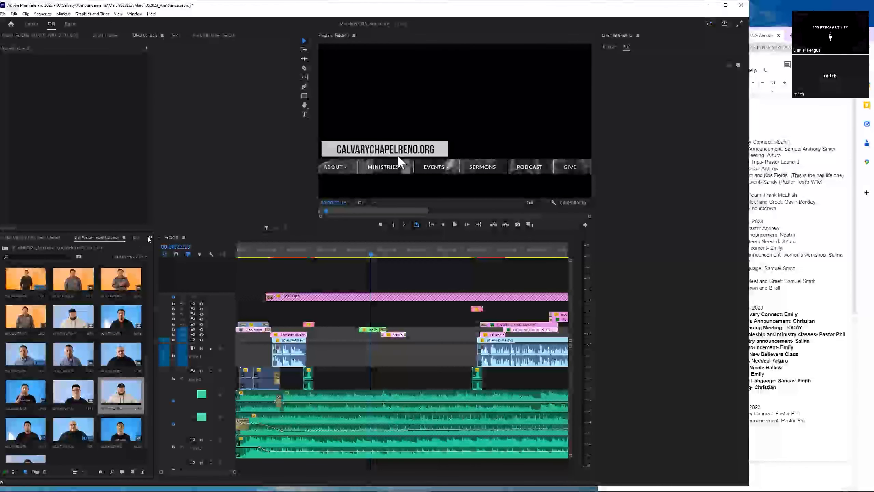
- Open the FirstTimeVisitors bin from the March 5th project, show its clips as thumbnails, and bring up the announcement order document
left_click(149, 238)
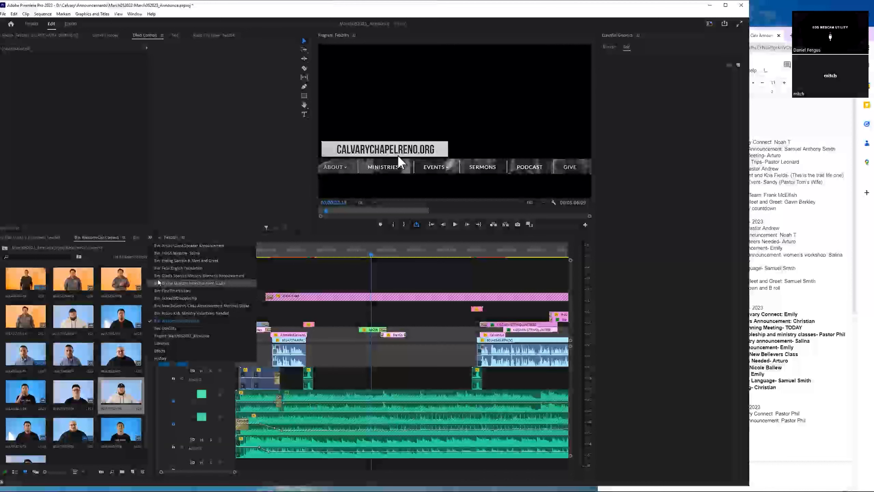
left_click(165, 336)
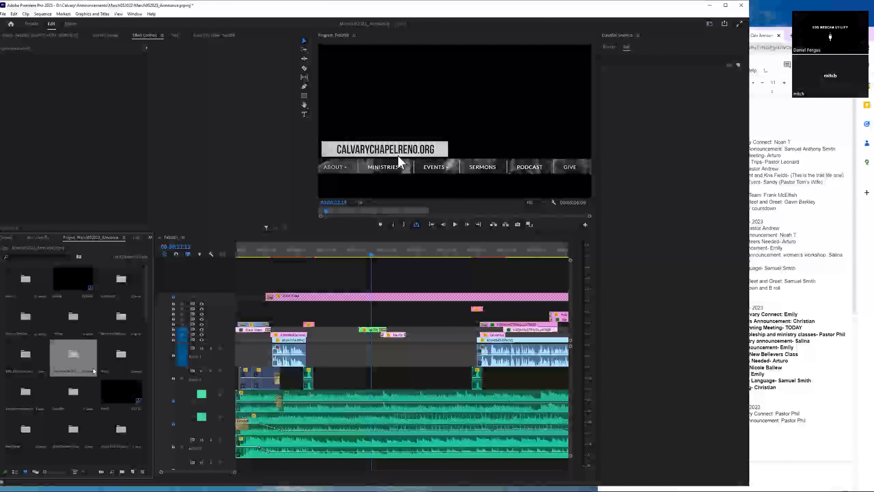
scroll(82, 368, "down", 3)
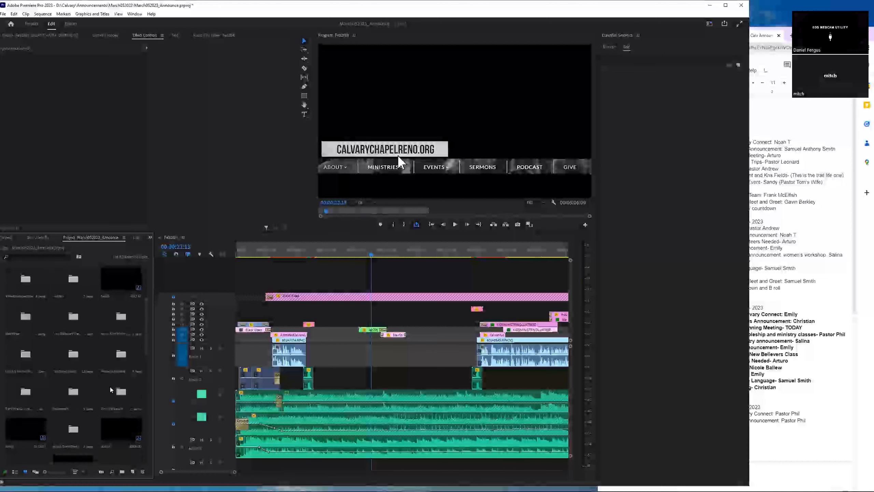
left_click(70, 358)
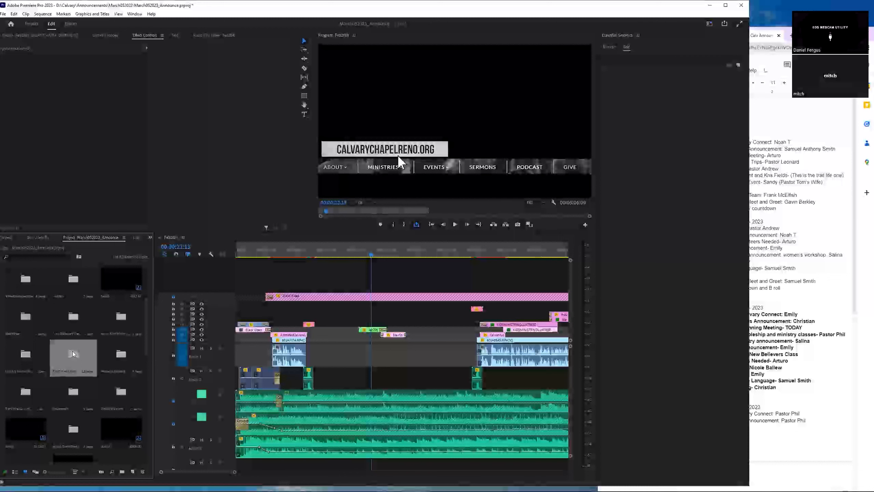
double_click(72, 355)
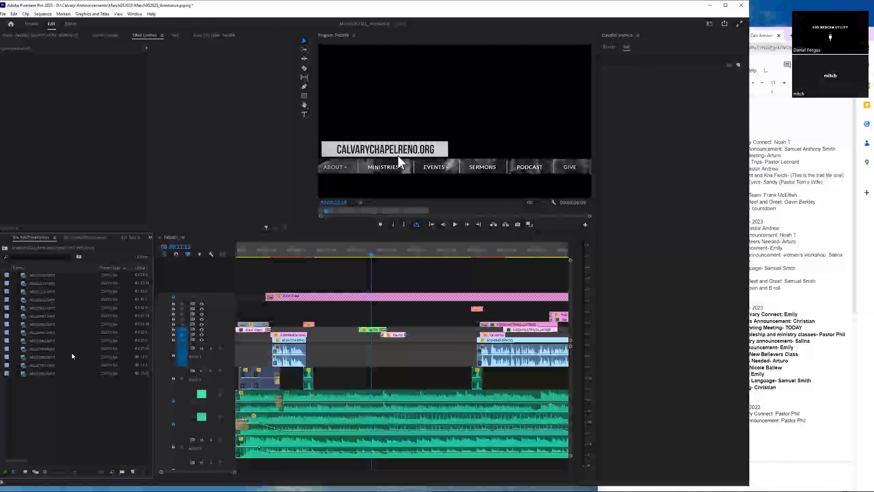
left_click(25, 473)
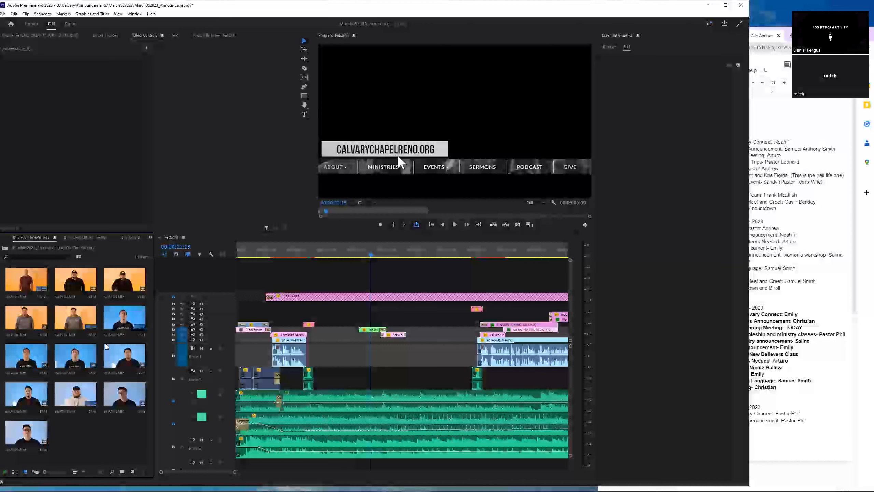
left_click(786, 30)
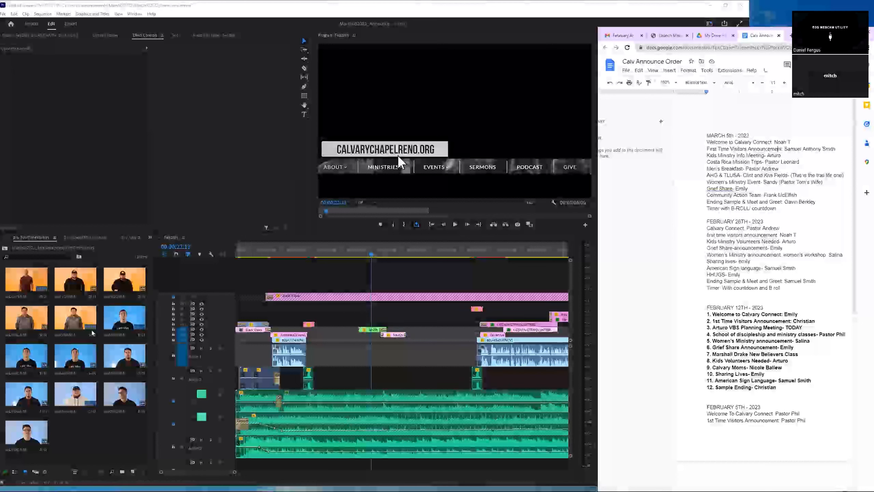
- Compare the blue-background takes in the FirstTimeVisitors bin and place the chosen one in the sequence gap after the welcome clip
left_click(125, 323)
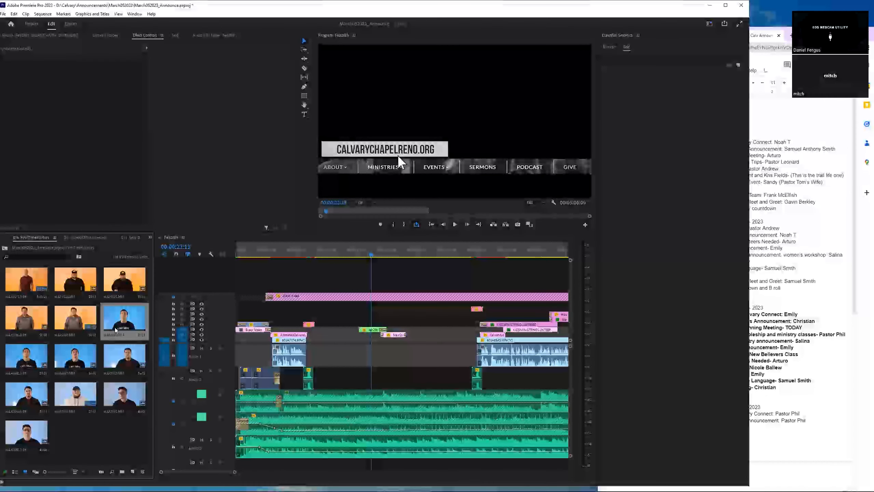
left_click(72, 361)
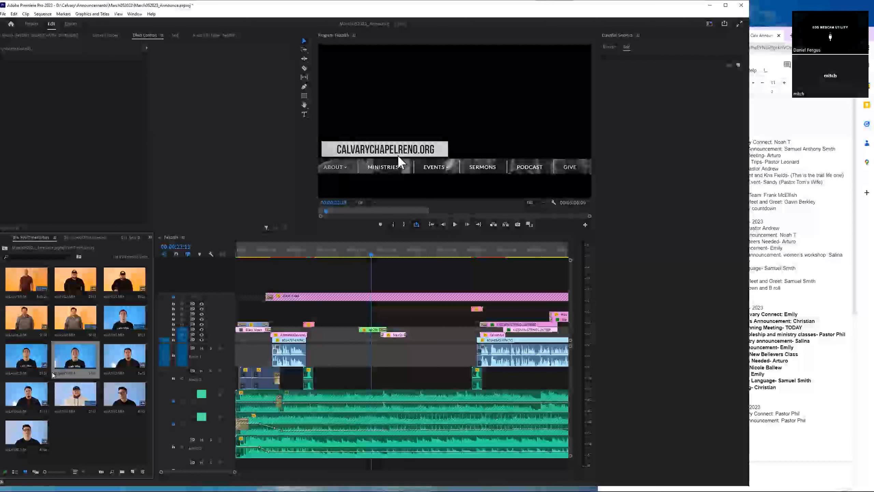
double_click(71, 360)
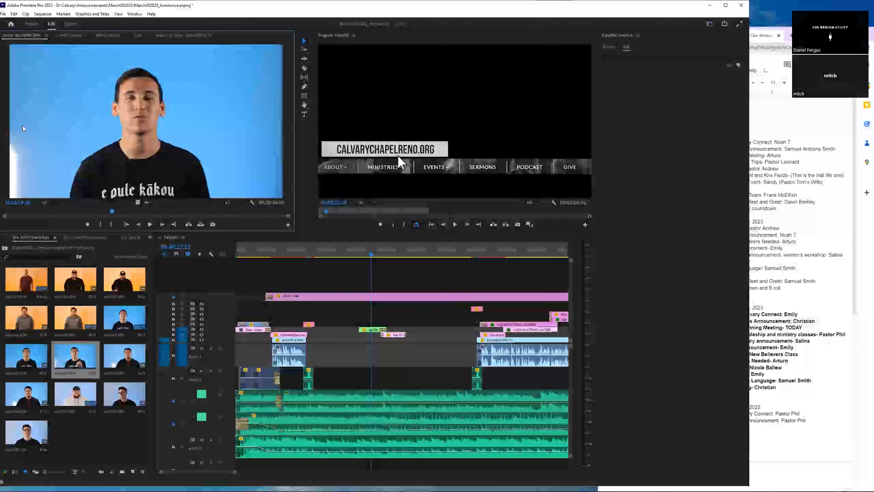
double_click(123, 320)
left_click(152, 137)
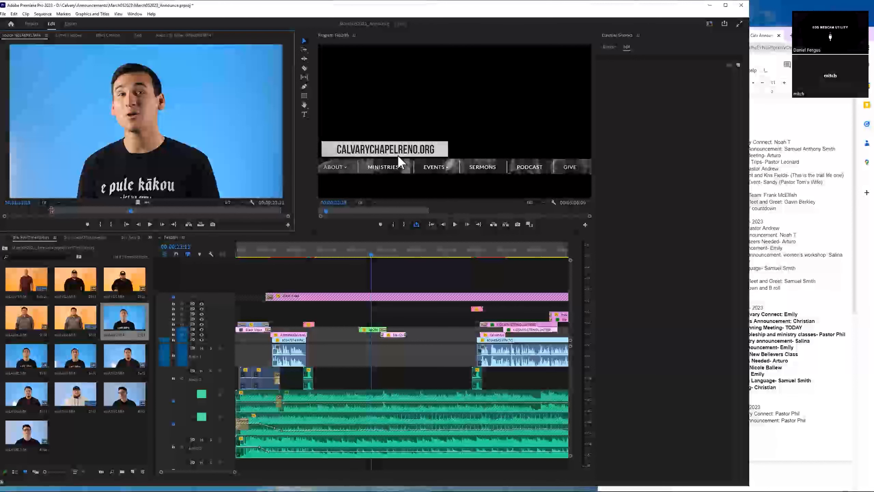
double_click(26, 356)
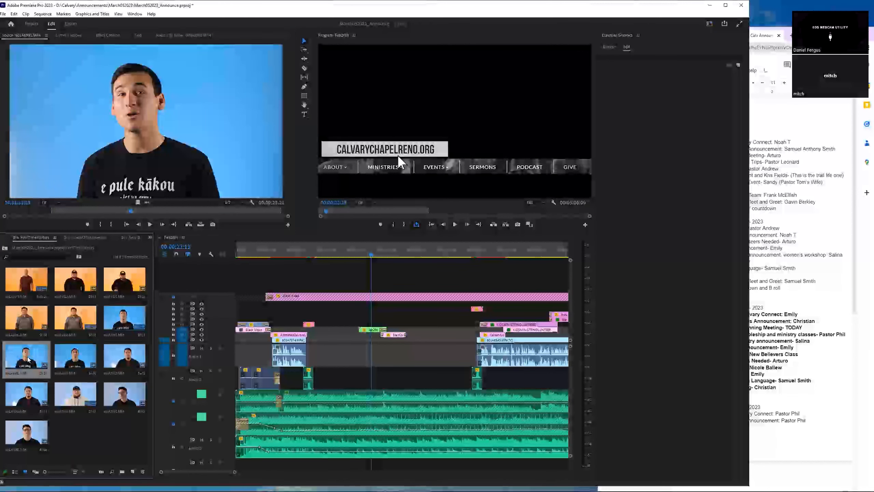
double_click(69, 360)
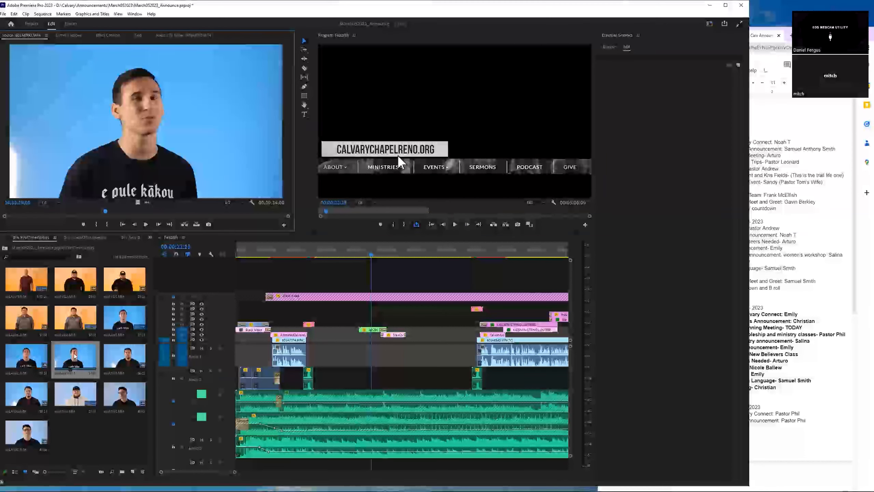
double_click(122, 318)
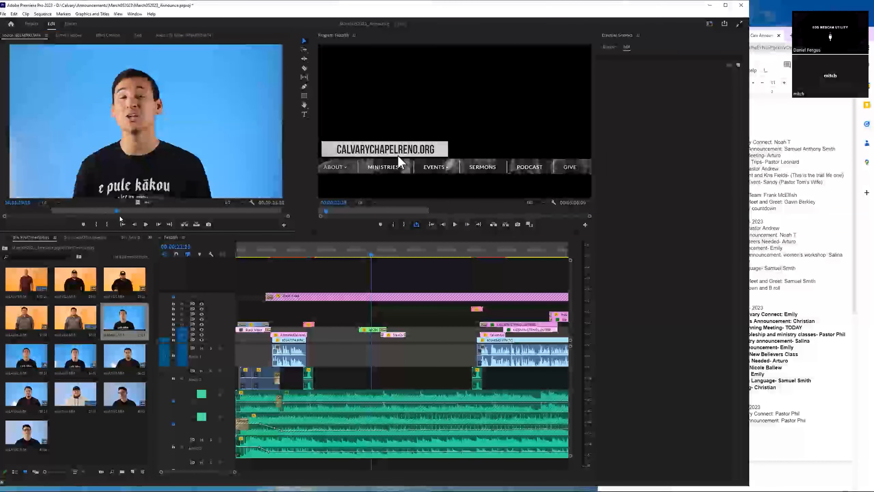
mouse_move(131, 116)
left_mouse_down()
mouse_move(312, 361)
mouse_move(317, 340)
left_mouse_up()
left_click(312, 250)
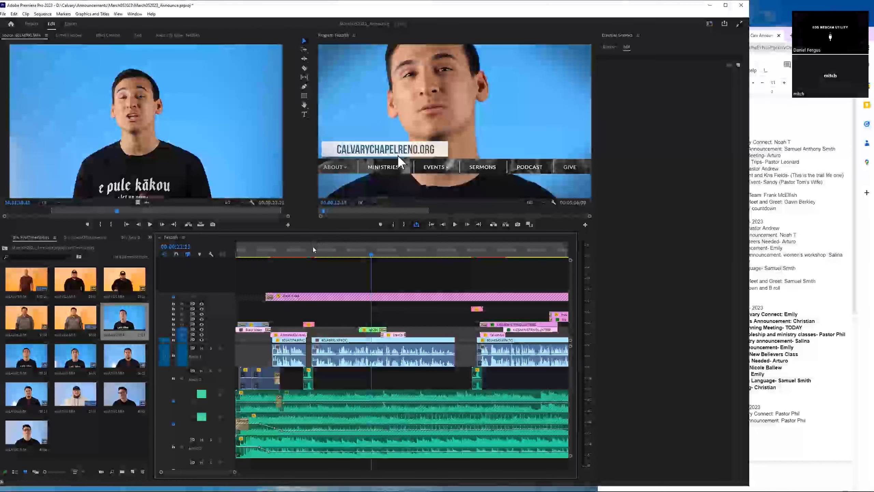
- Trim the start of the new visitors clip slightly beneath the tail of the transition graphic
left_click(308, 324)
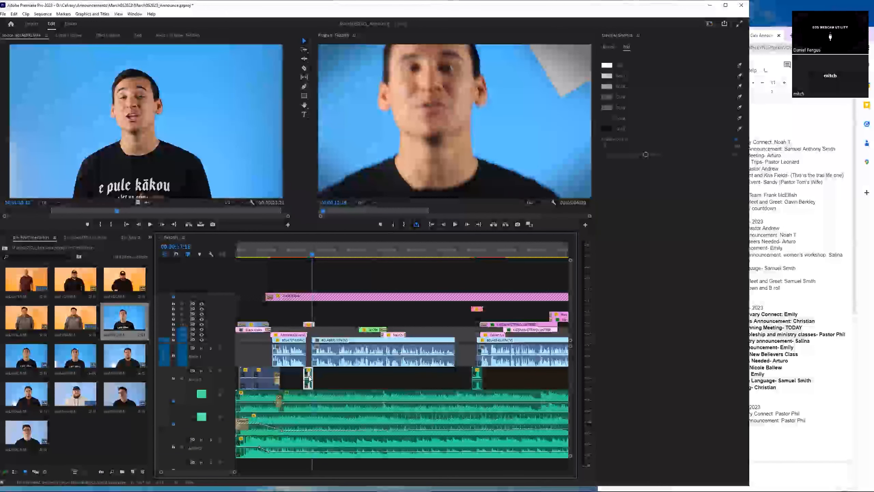
key("=")
key("=")
key("=")
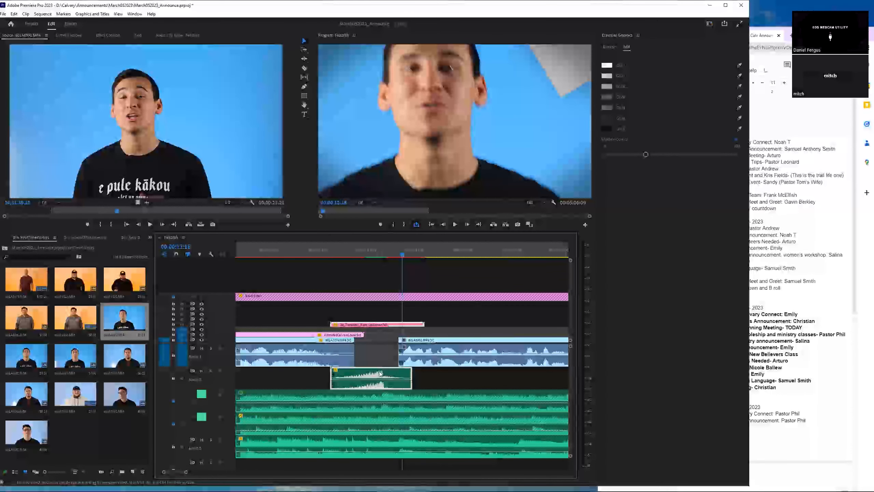
left_click_drag(430, 342, 415, 343)
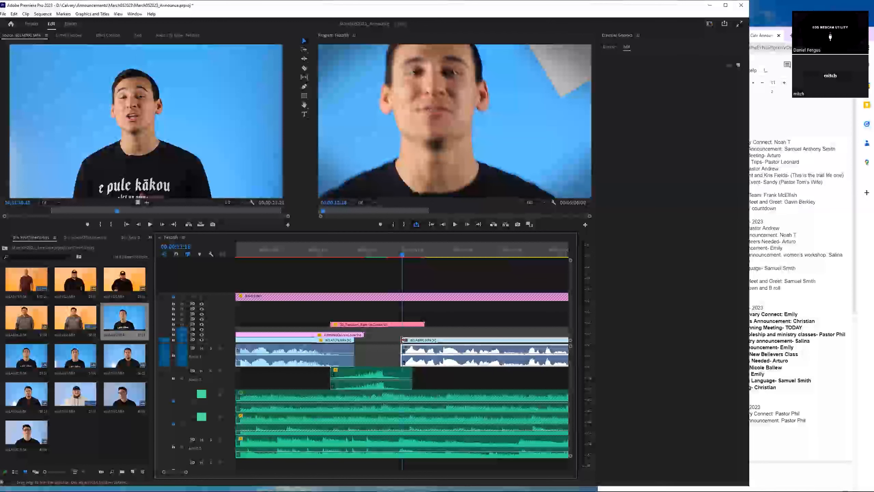
left_click(397, 339)
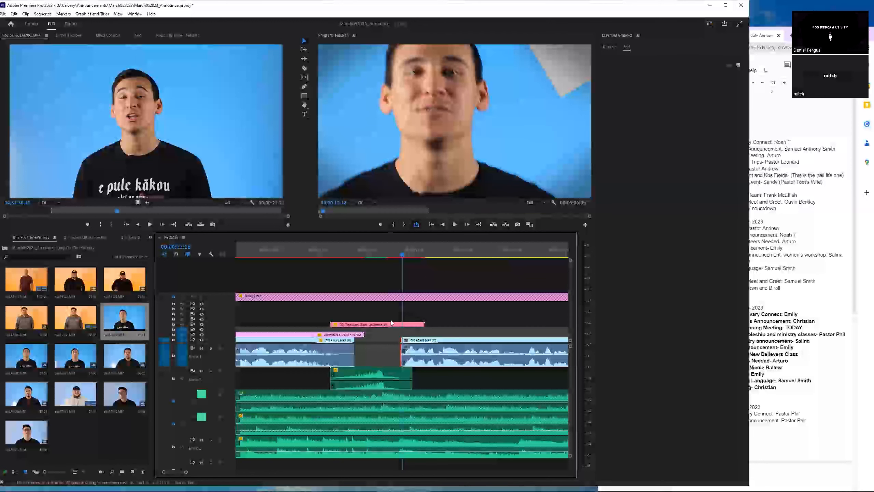
left_click_drag(403, 256, 409, 258)
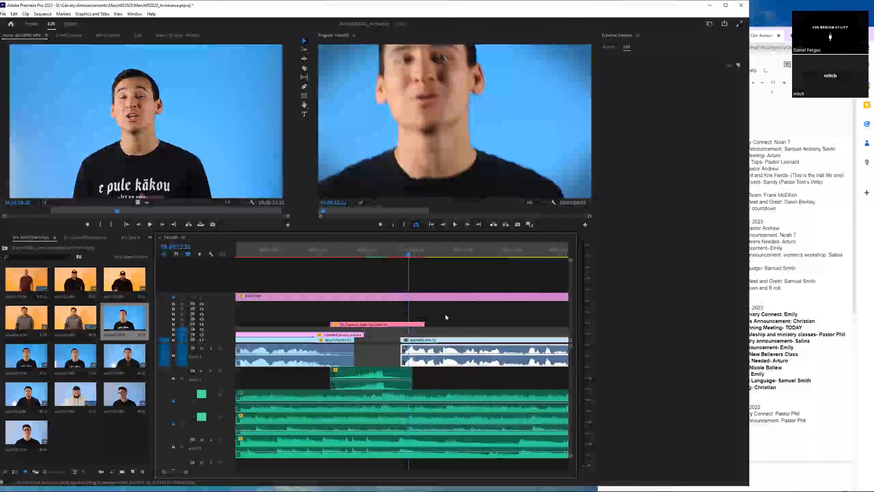
- Reduce the new visitors clip's Scale so the speaker is framed from the chest up, and check the framing back to its start
left_click(435, 254)
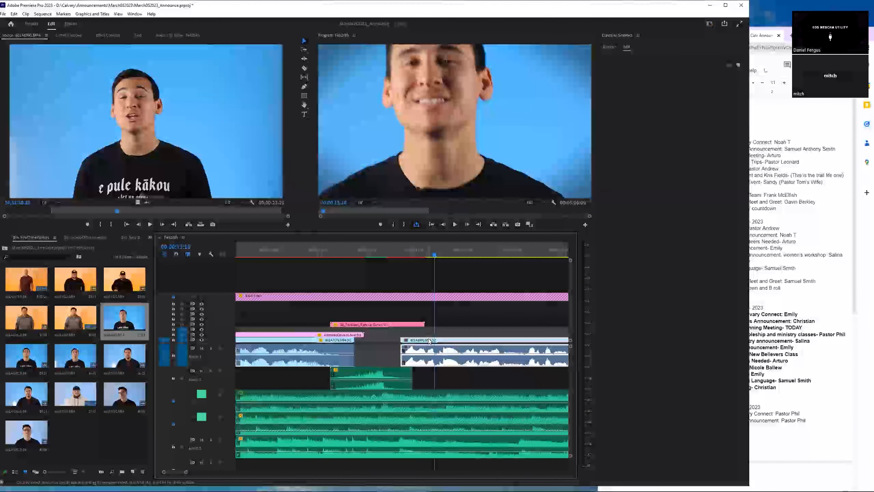
double_click(429, 341)
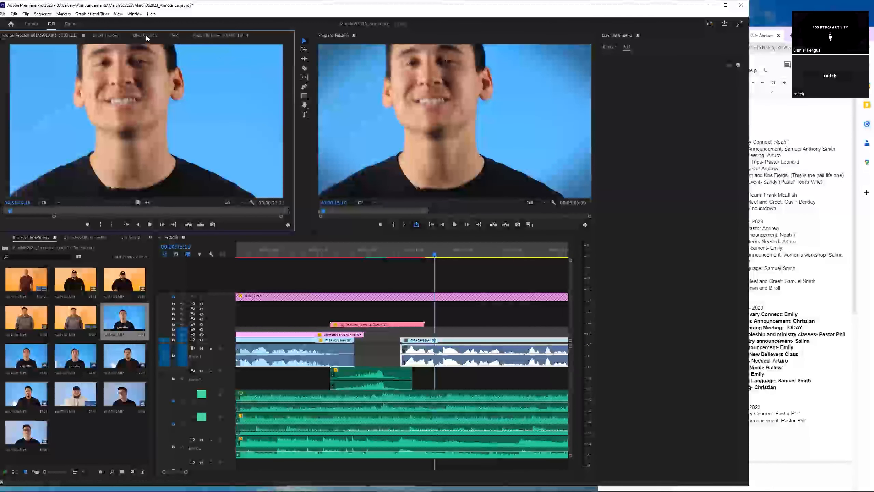
left_click(145, 36)
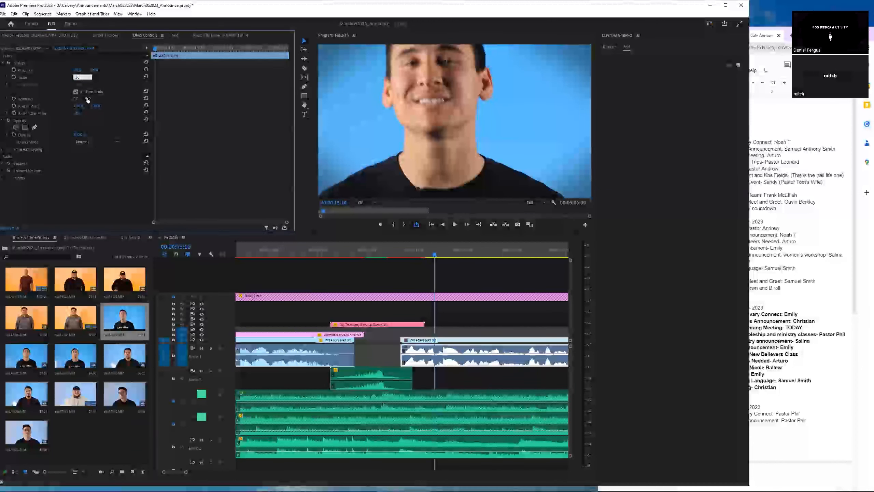
key("Return")
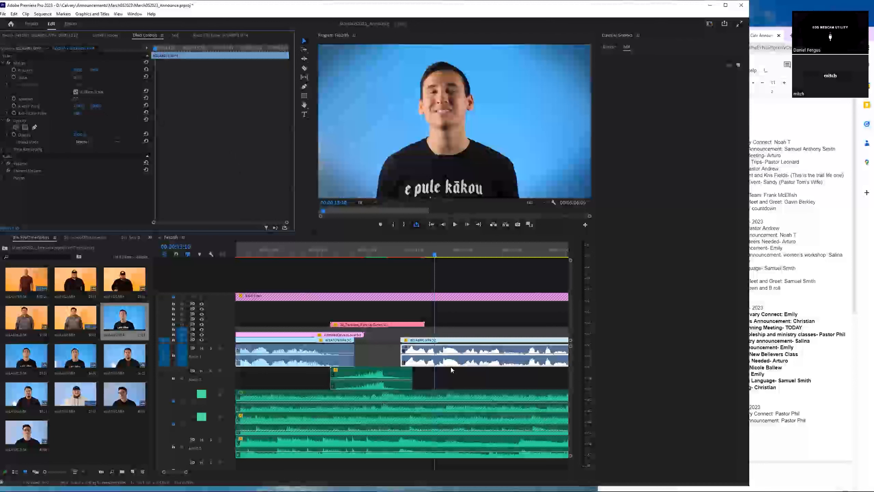
left_click(415, 255)
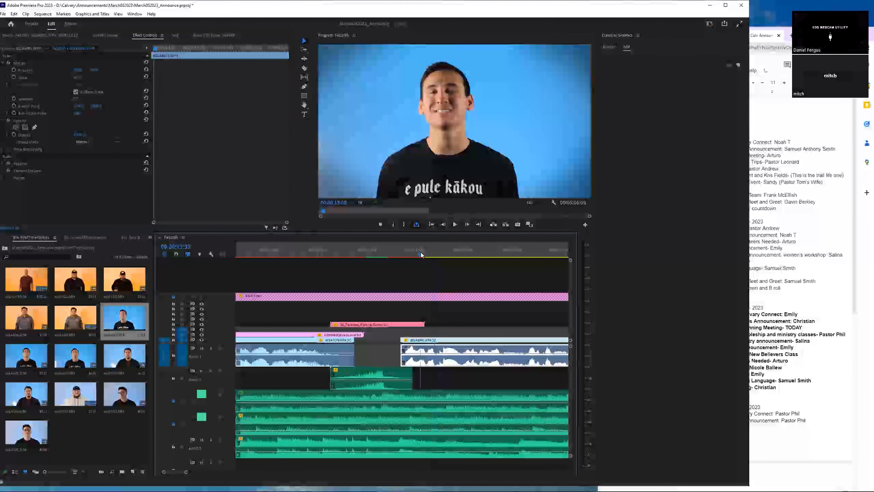
left_click_drag(414, 255, 402, 255)
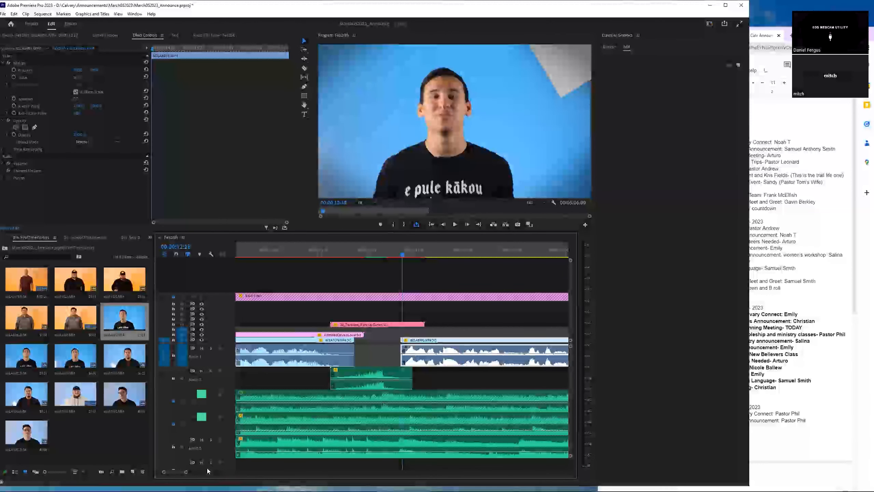
- Review the transition into the visitors clip and its opening words, checking where the graphic fully covers the frame before the clip starts
left_click_drag(187, 473, 229, 472)
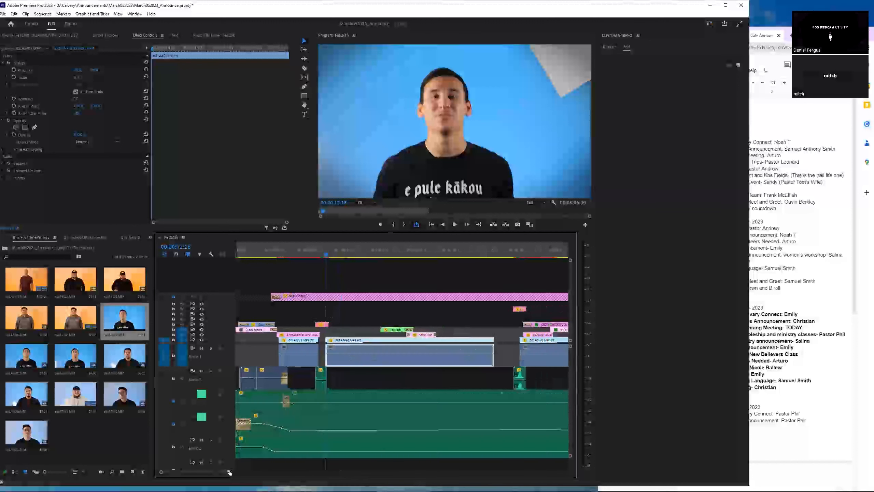
left_click_drag(229, 473, 208, 476)
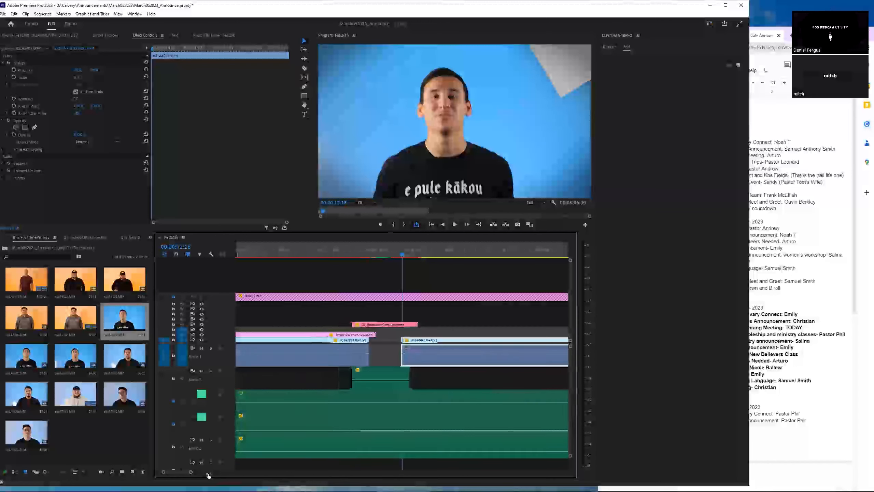
left_click(401, 257)
left_click(400, 258)
left_click(399, 257)
left_click(396, 256)
left_click_drag(397, 255, 397, 257)
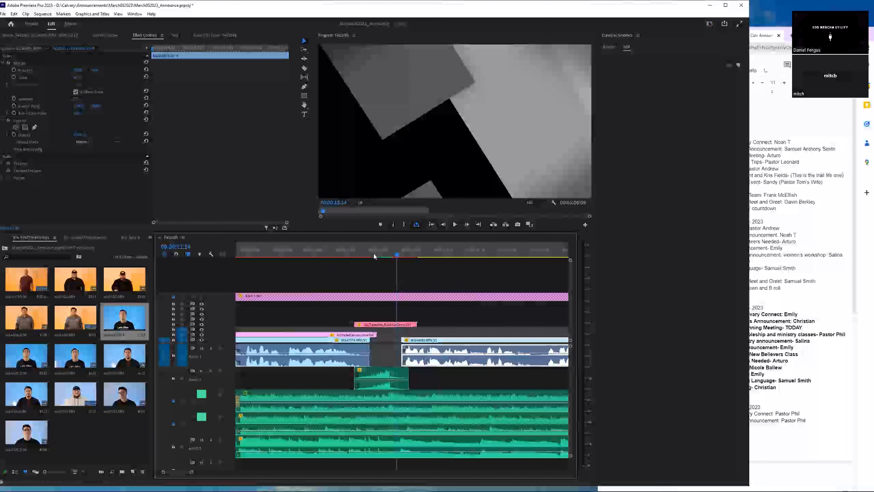
left_click(435, 254)
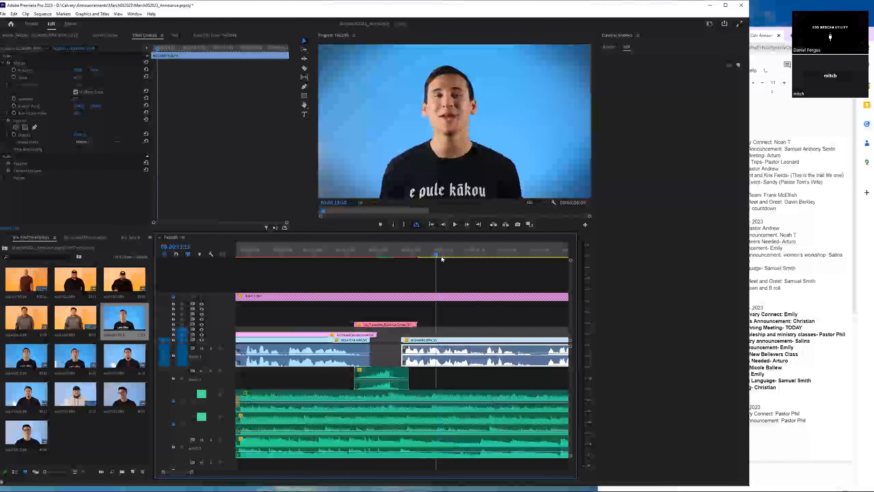
key("space")
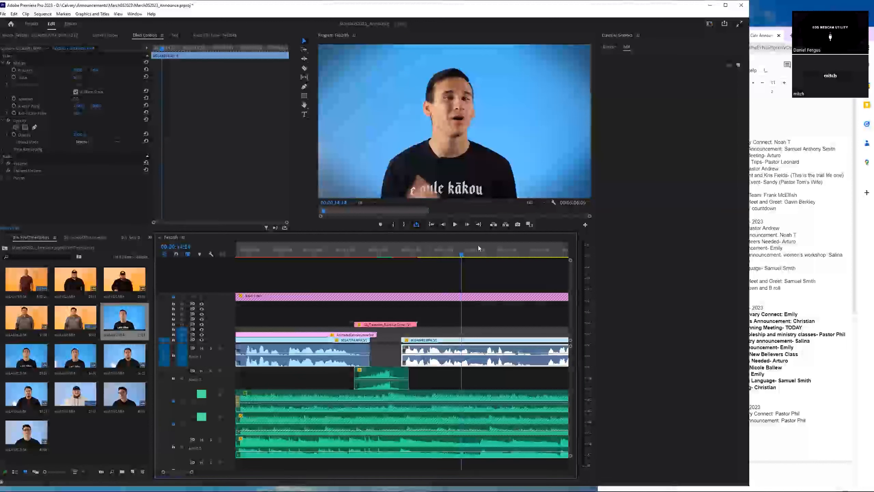
left_click(394, 252)
left_click(398, 256)
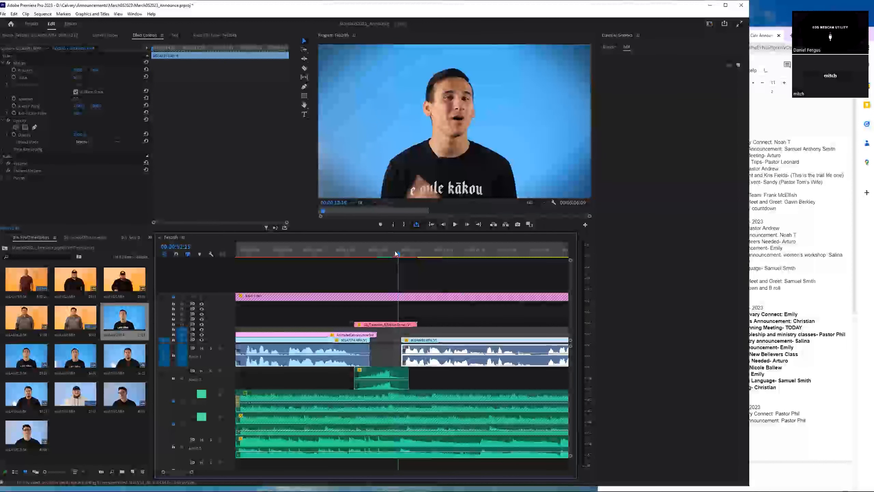
left_click(395, 254)
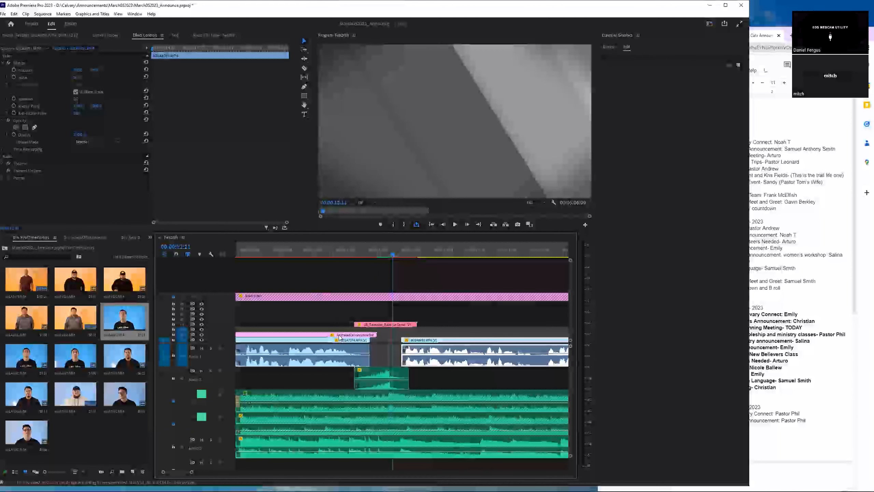
- Extend the visitors clip's video start earlier beneath the transition graphic, with its audio starting slightly after the video
left_click(356, 336)
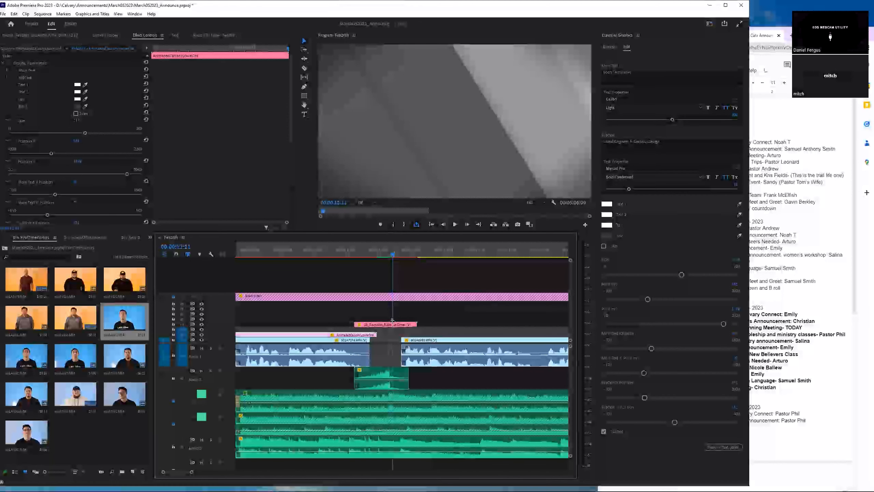
left_click(396, 254)
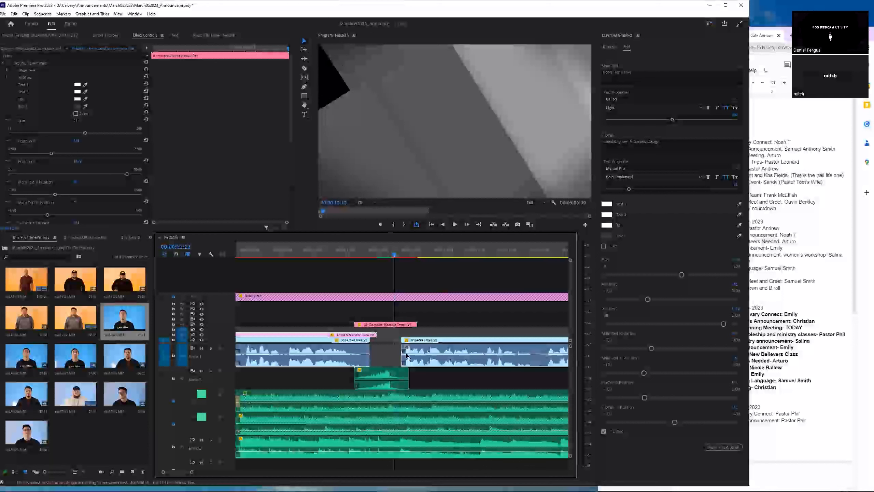
left_click(404, 339)
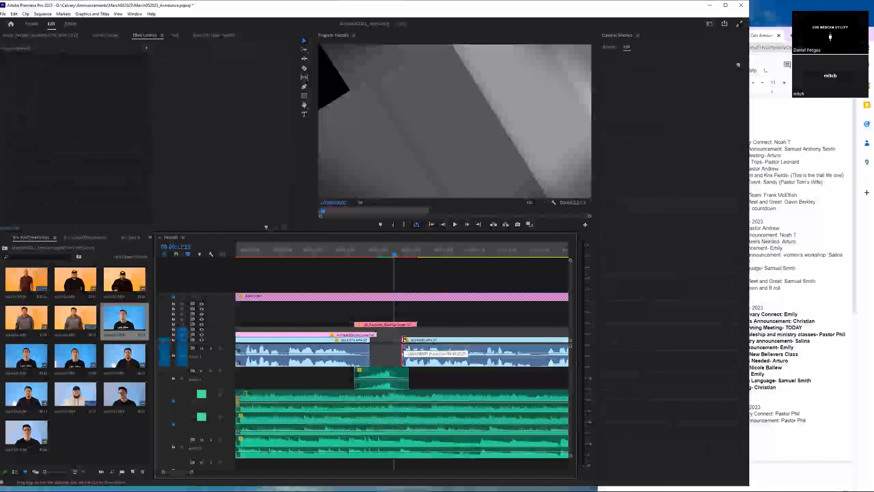
left_click_drag(402, 338, 394, 339)
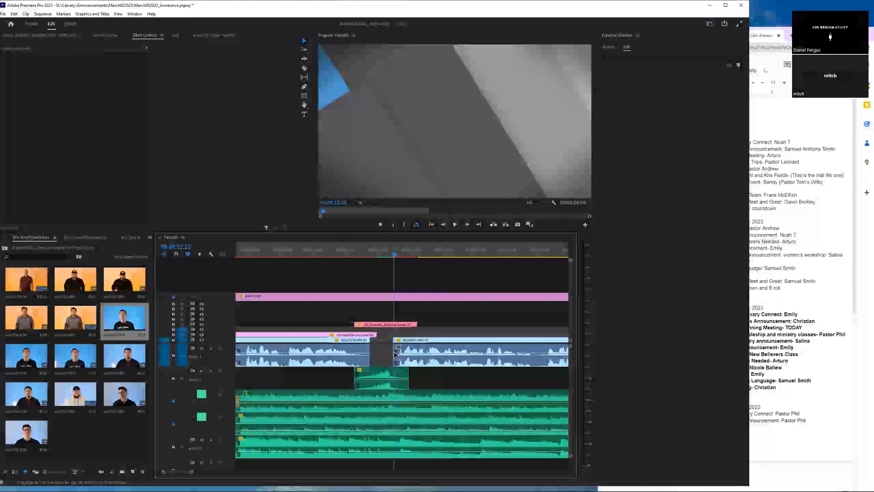
left_click_drag(397, 347, 389, 340)
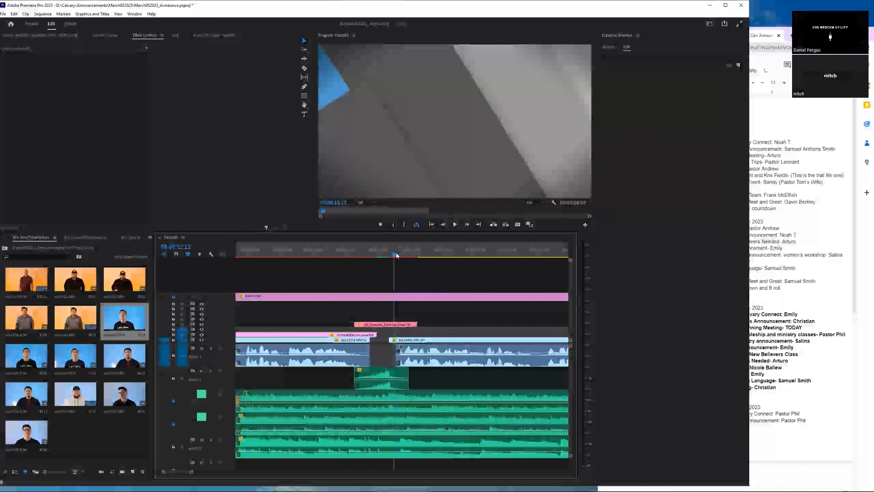
left_click_drag(396, 255, 403, 257)
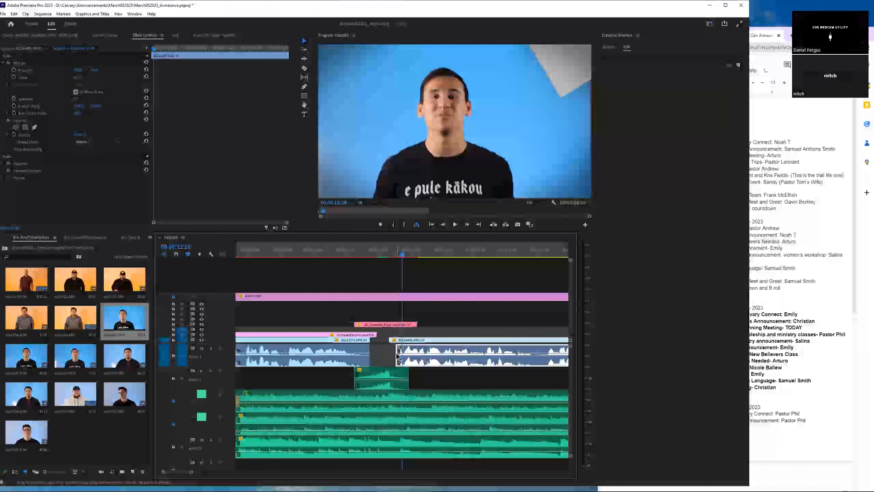
left_click(409, 250)
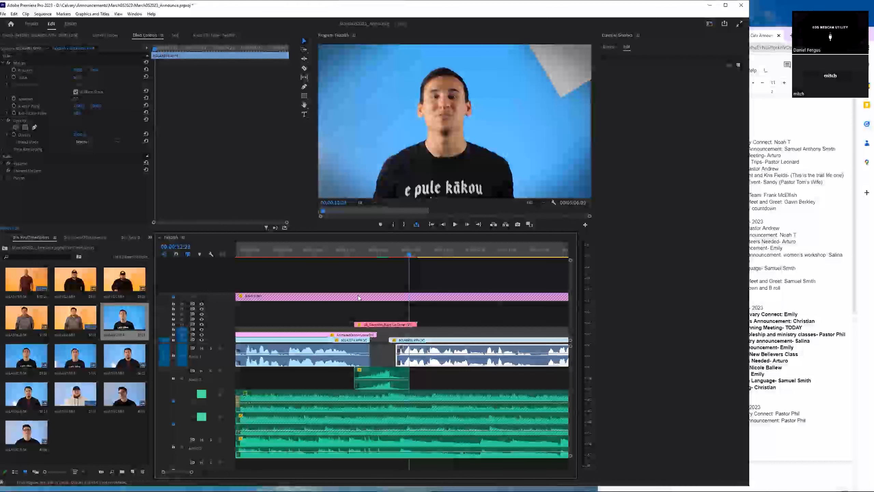
- Extend the end of the welcome clip's video beneath the transition graphic to where it fully covers the frame, and play the result
left_click(372, 254)
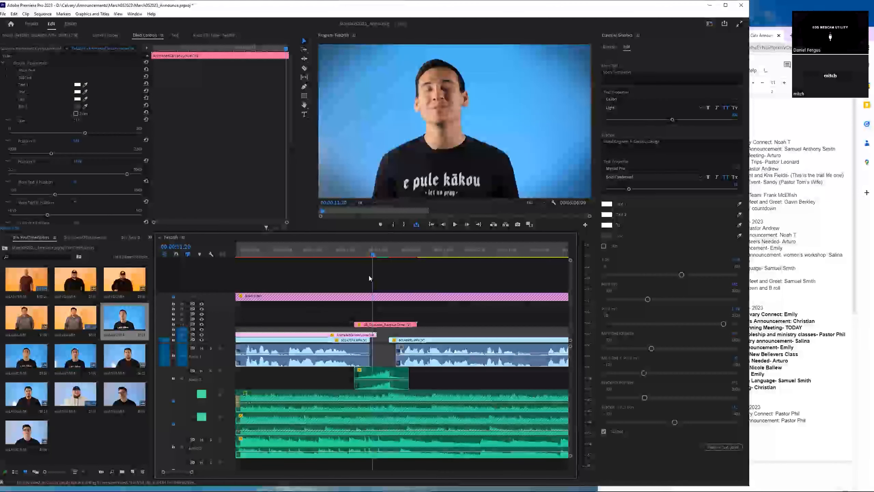
left_click(365, 254)
left_click(368, 255)
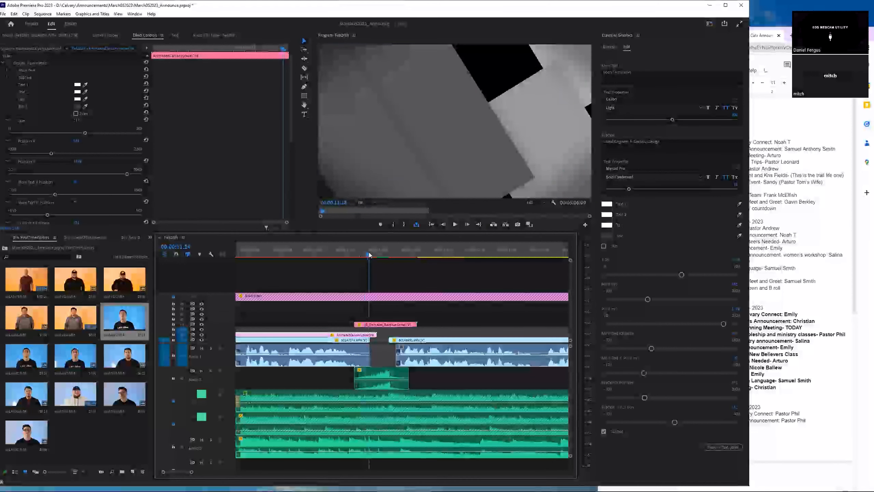
left_click(367, 255)
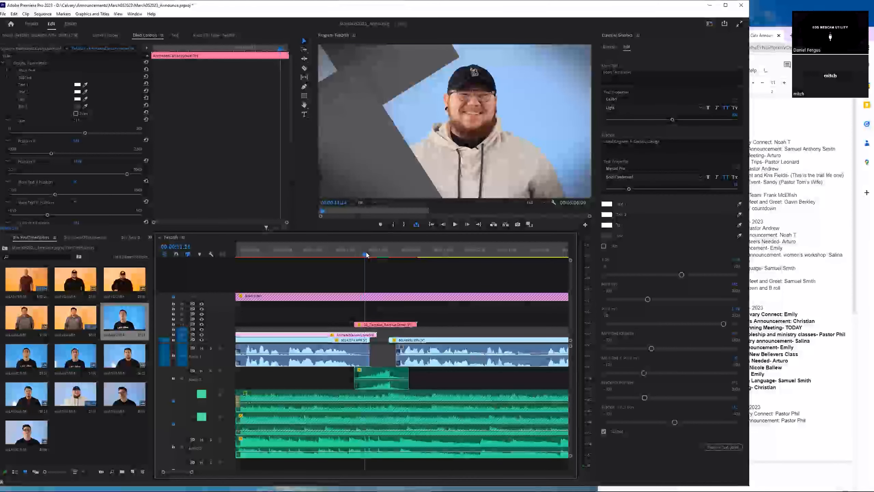
left_click(367, 254)
left_click(368, 255)
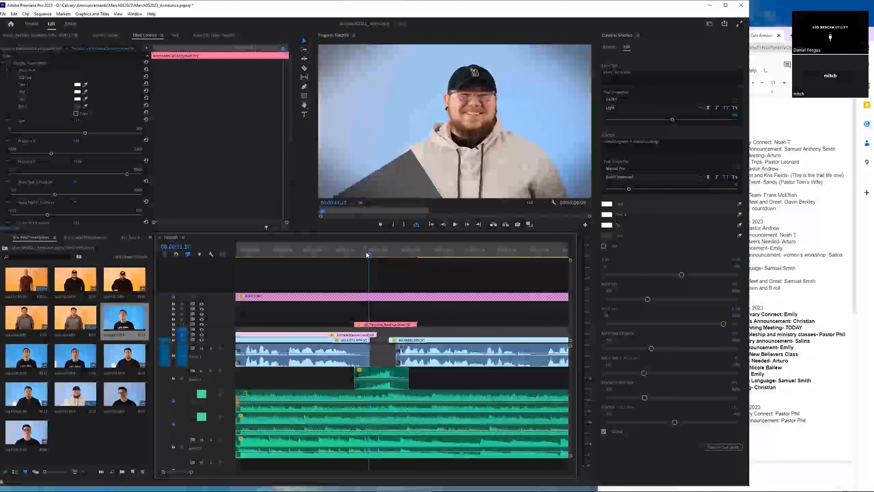
key("Right")
key("Right")
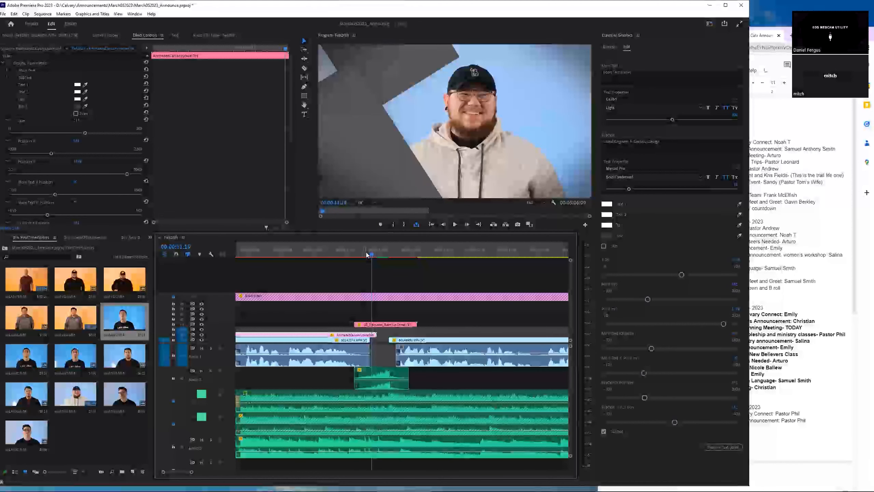
key("Right")
key("Left")
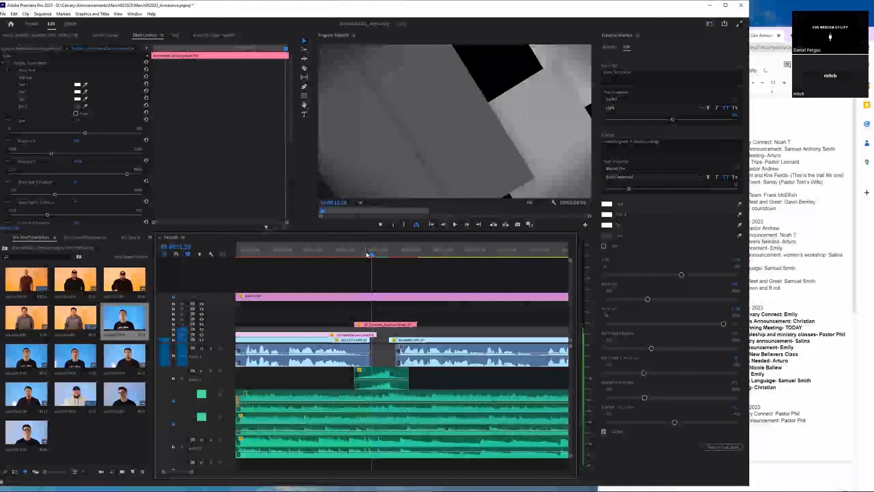
key("Left")
key("Left")
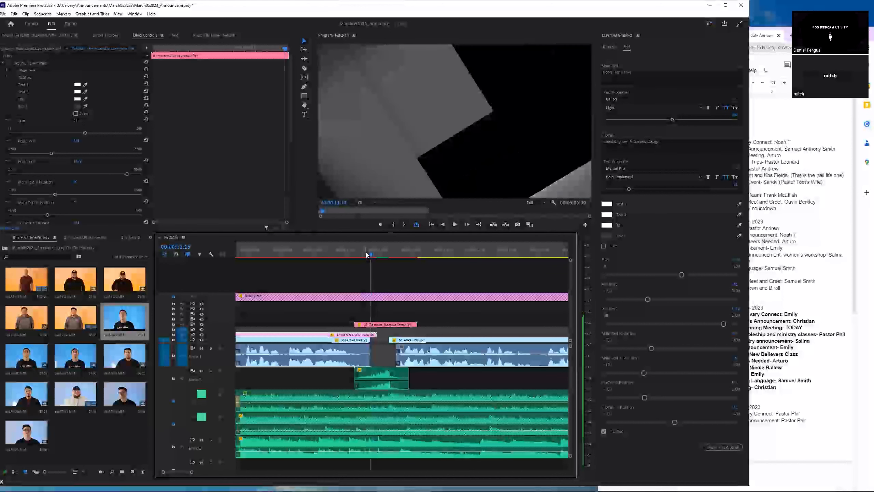
key("Right")
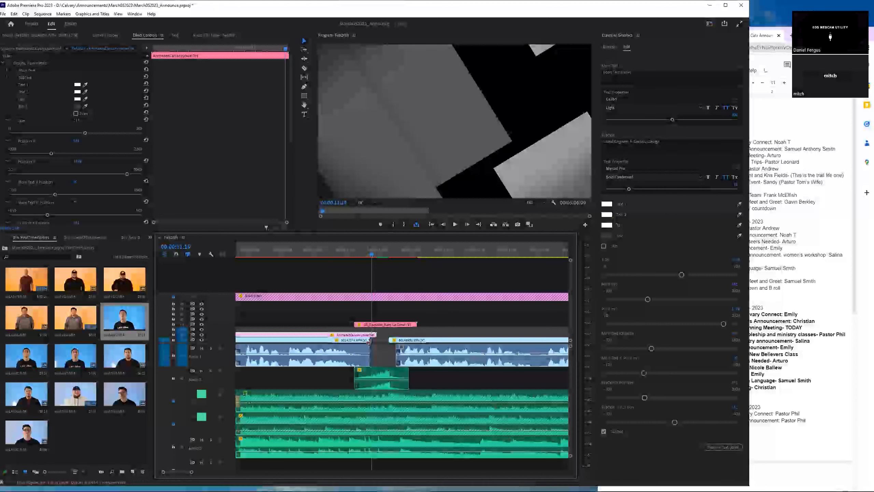
key("Right")
key("Right")
key("Right")
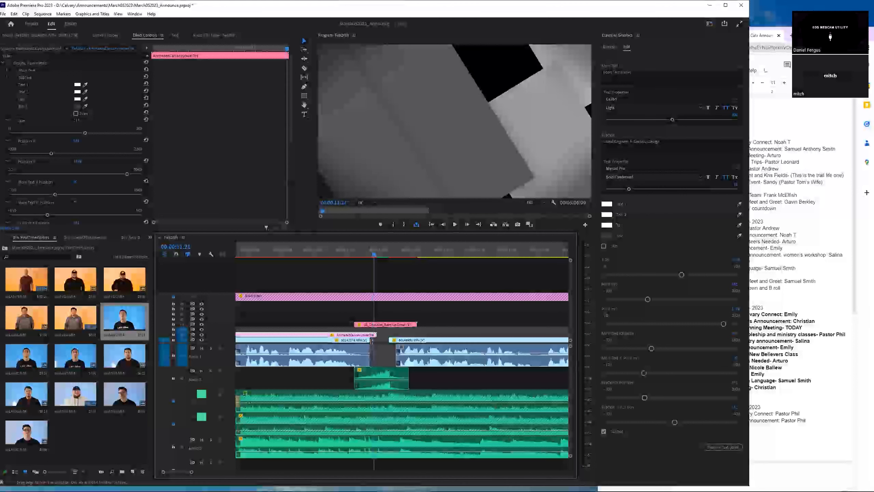
key("Right")
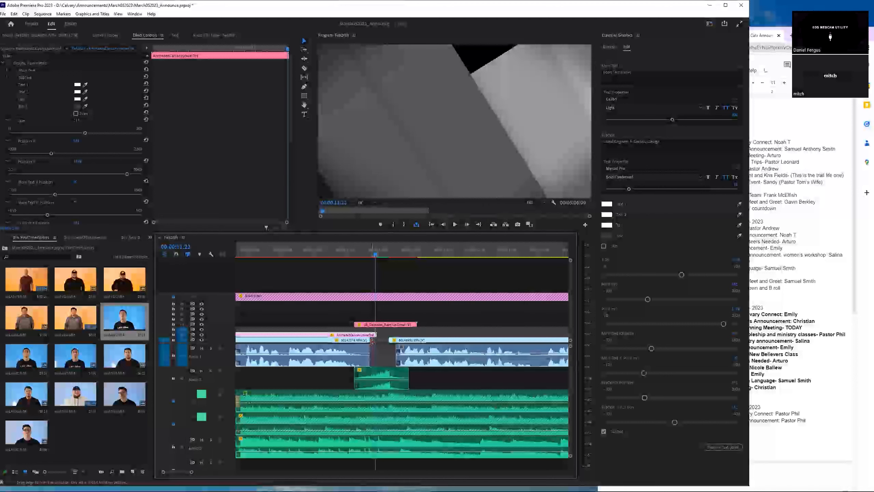
key("Right")
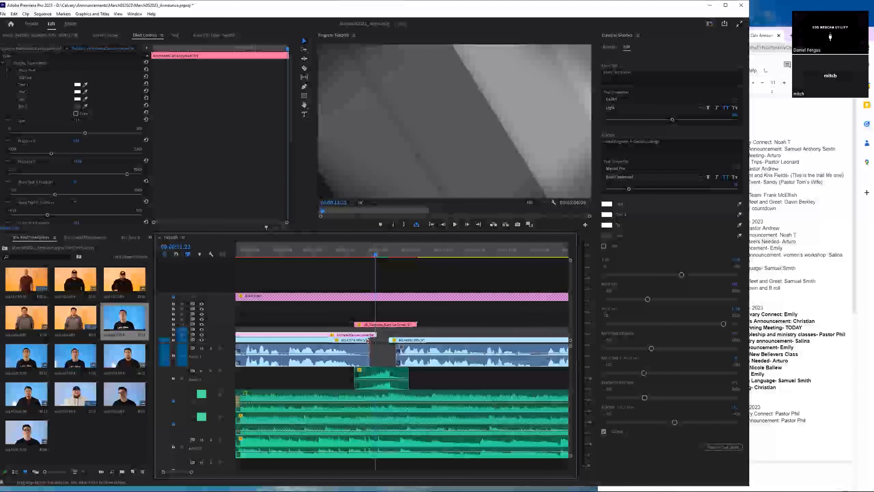
left_click_drag(368, 340, 370, 340)
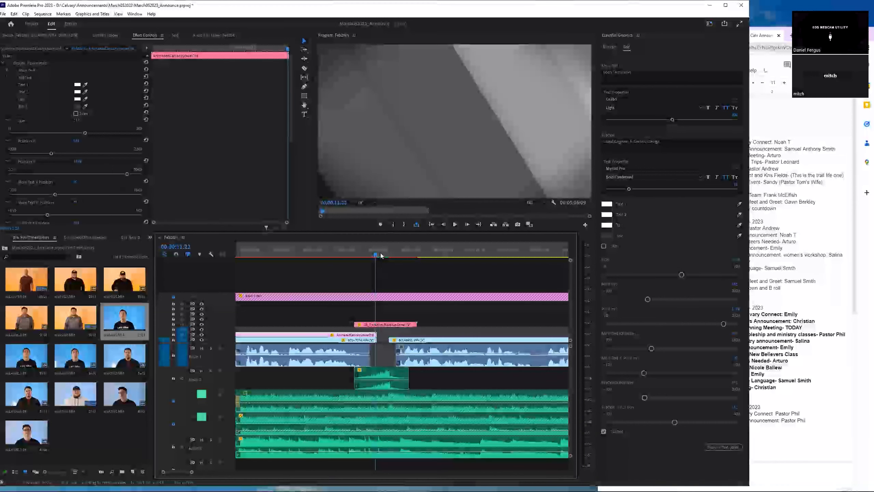
left_click_drag(376, 256, 384, 255)
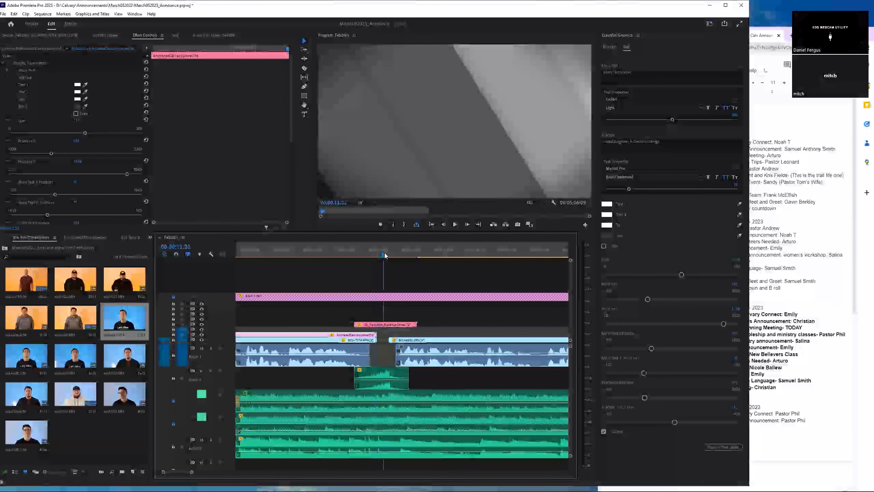
key("space")
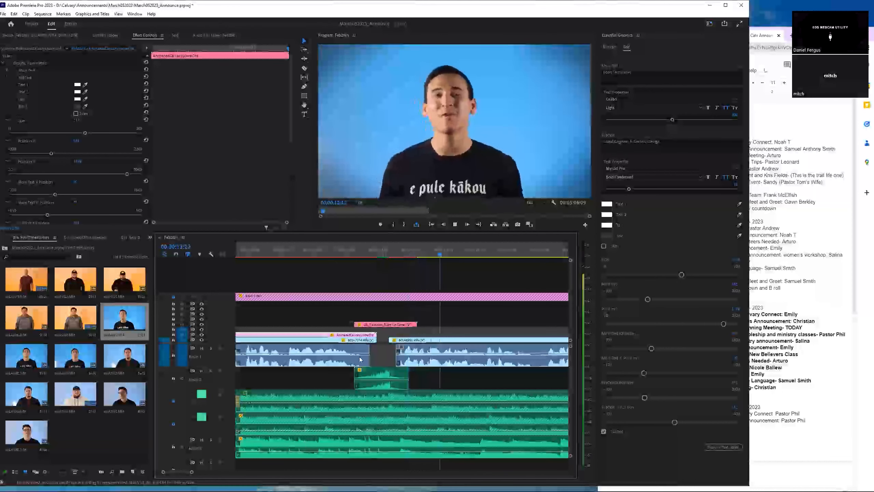
- Move the website graphics later over the first-time visitors clip to match the speaker's mention of the website, and play through to the clip's end
left_click_drag(195, 474, 254, 473)
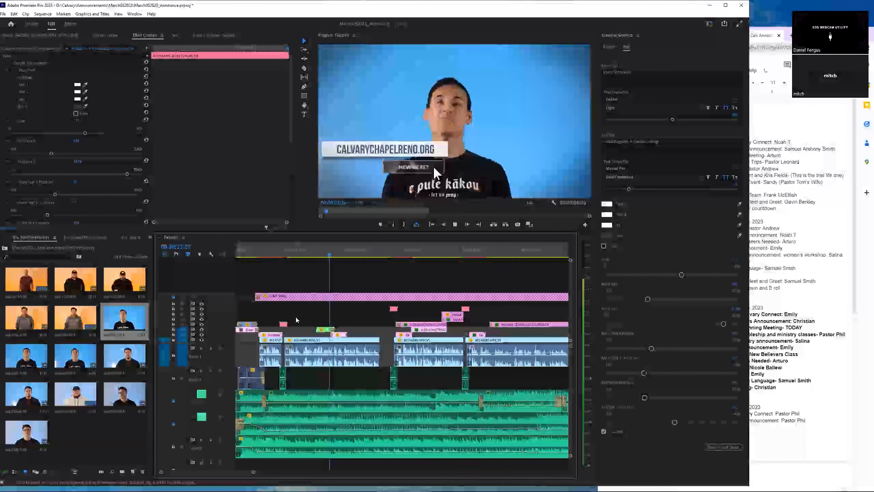
left_click_drag(314, 321, 354, 331)
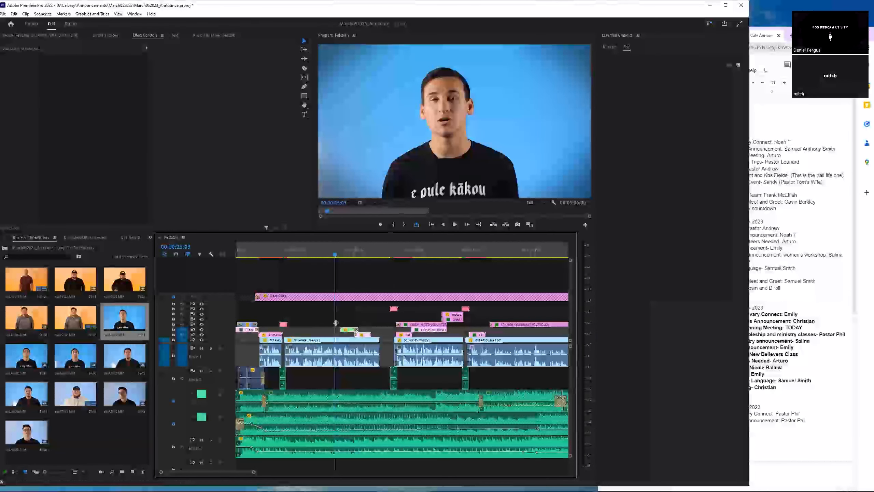
key("space")
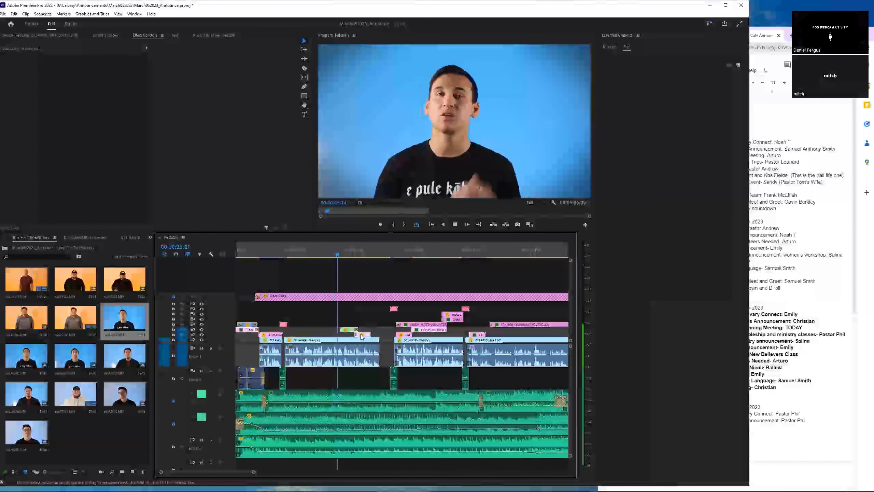
key("space")
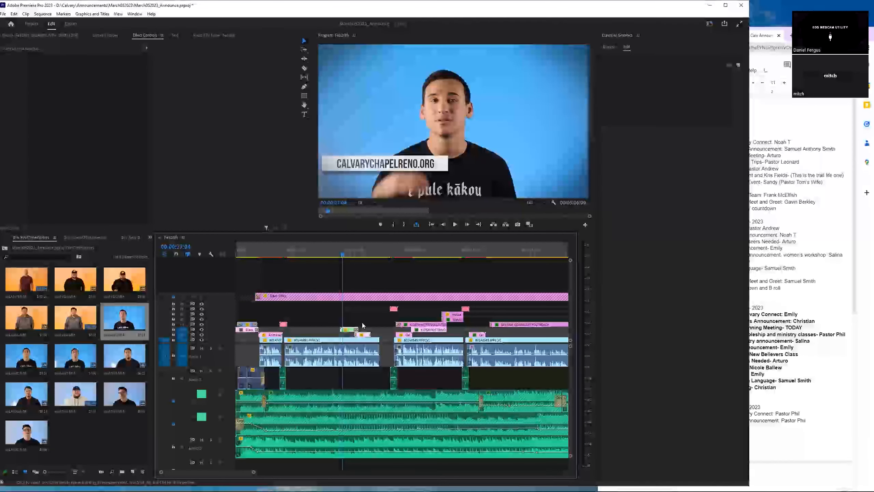
key("space")
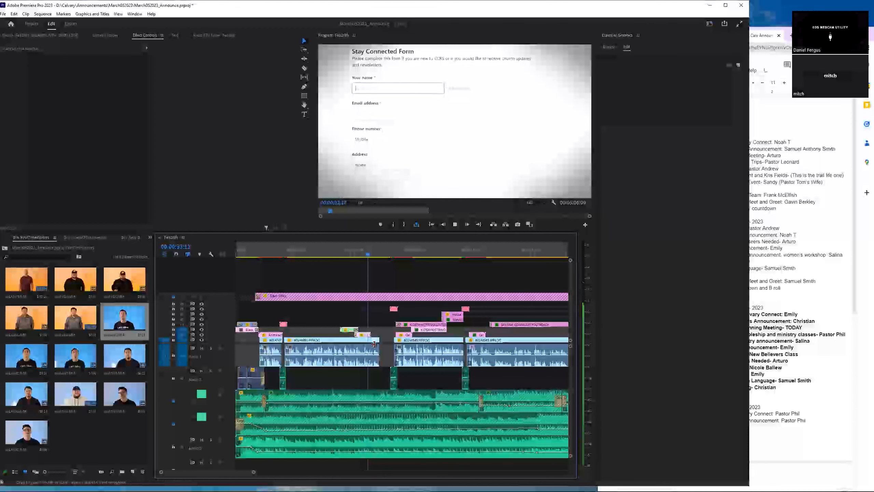
left_click(374, 361)
key("space")
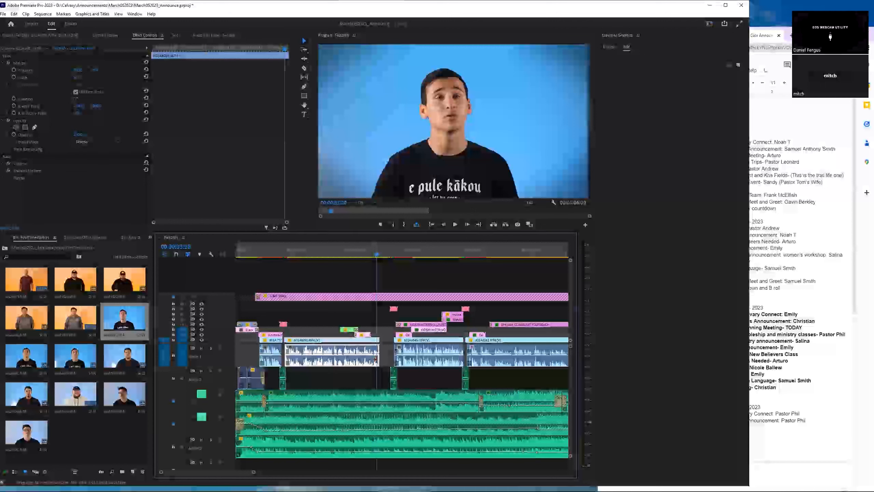
key("space")
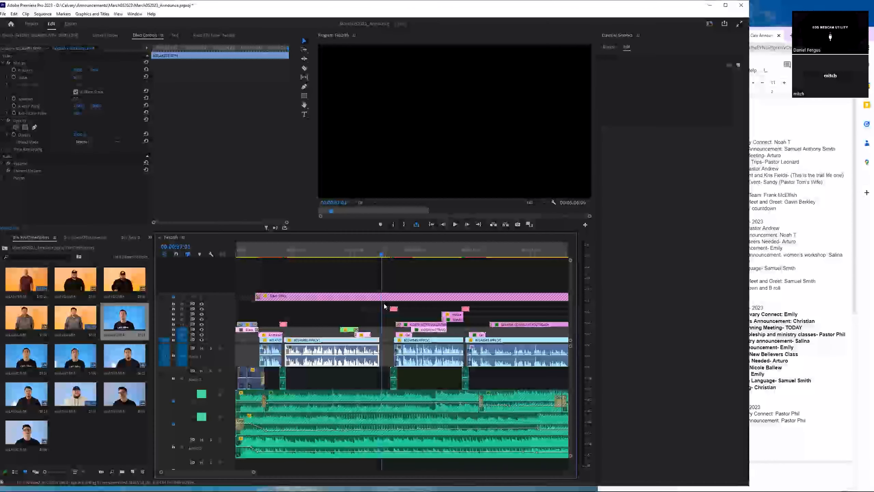
- Check the March 5th announcement order, and preview the existing clip from the kids ministry volunteers bin
left_click(771, 148)
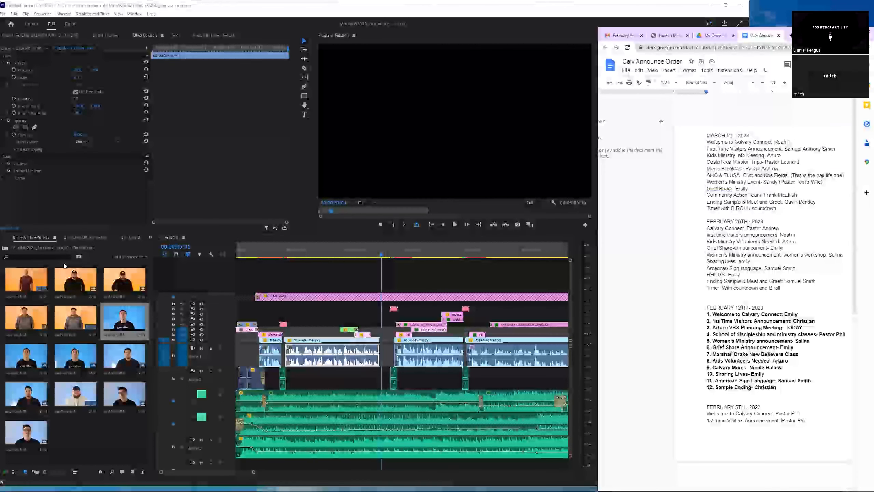
left_click(150, 237)
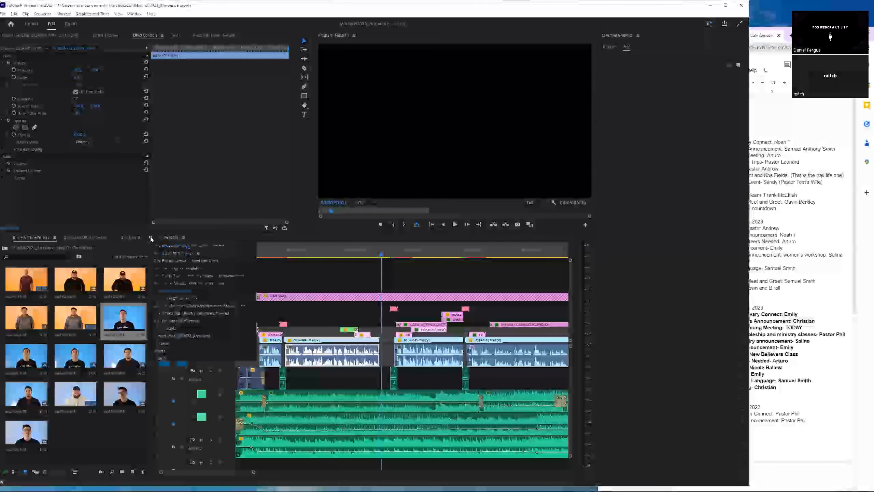
left_click(158, 336)
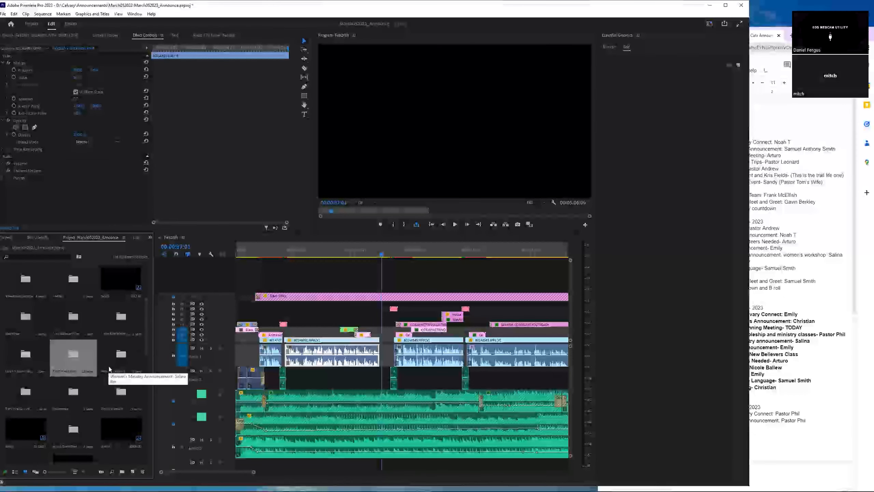
double_click(119, 317)
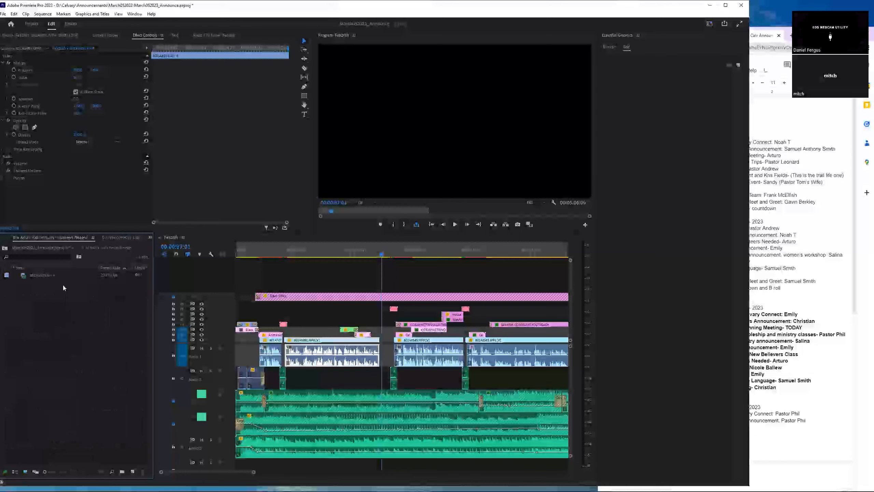
double_click(23, 275)
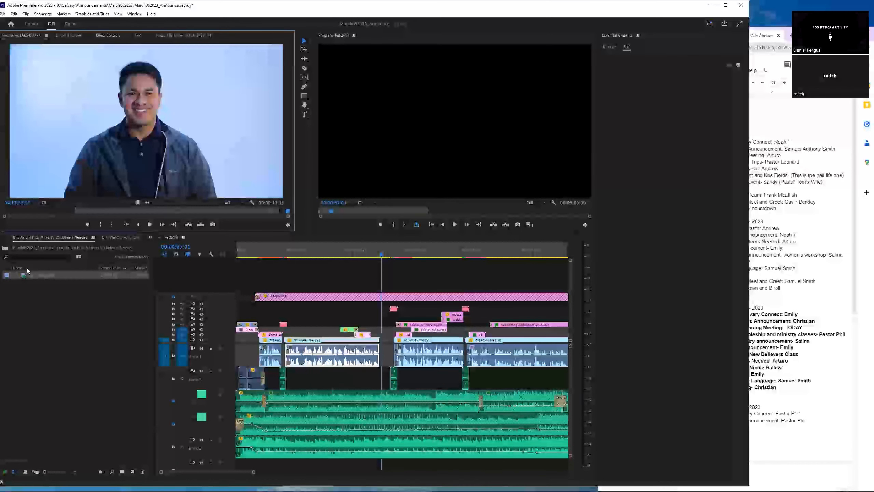
left_click_drag(82, 210, 78, 211)
left_click(149, 224)
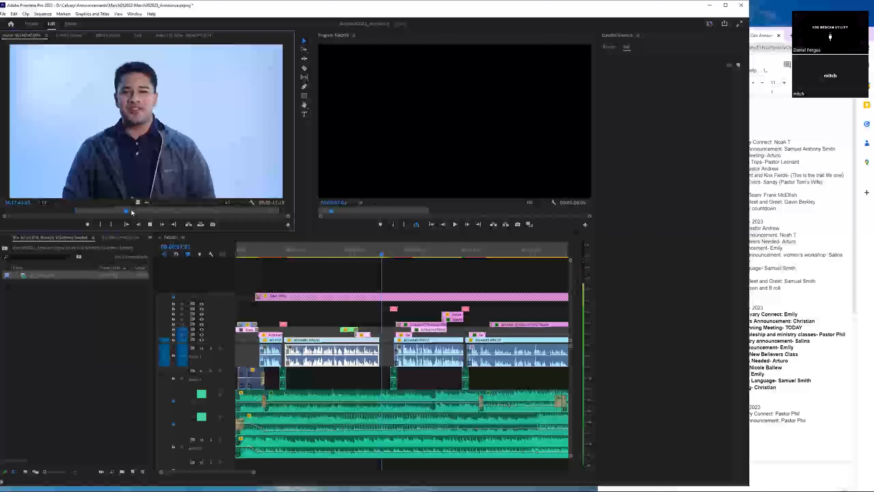
left_click_drag(132, 211, 187, 213)
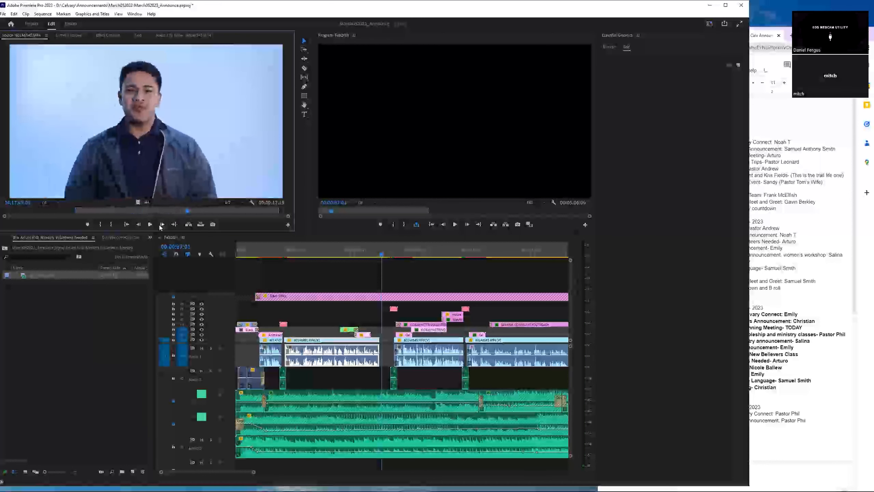
- Recheck the March 5th order, and switch to File Explorer to go from the March052023 folder up to Announcements
left_click(763, 181)
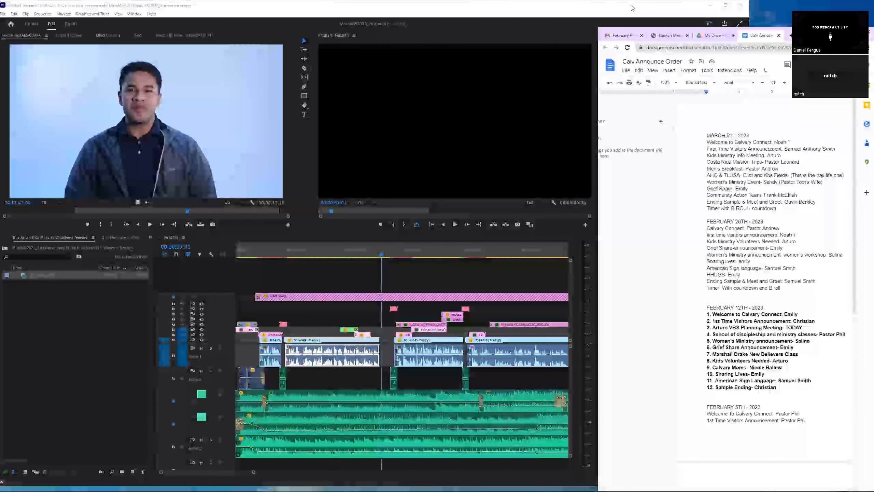
left_click(685, 7)
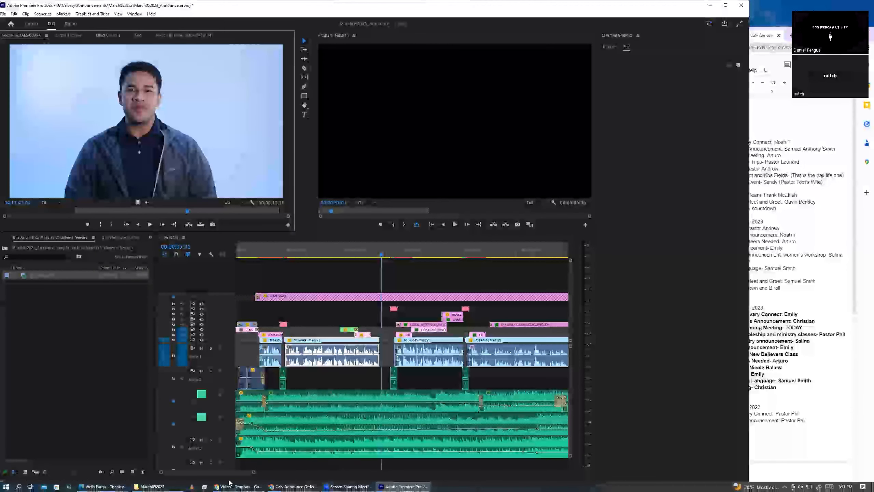
left_click(158, 486)
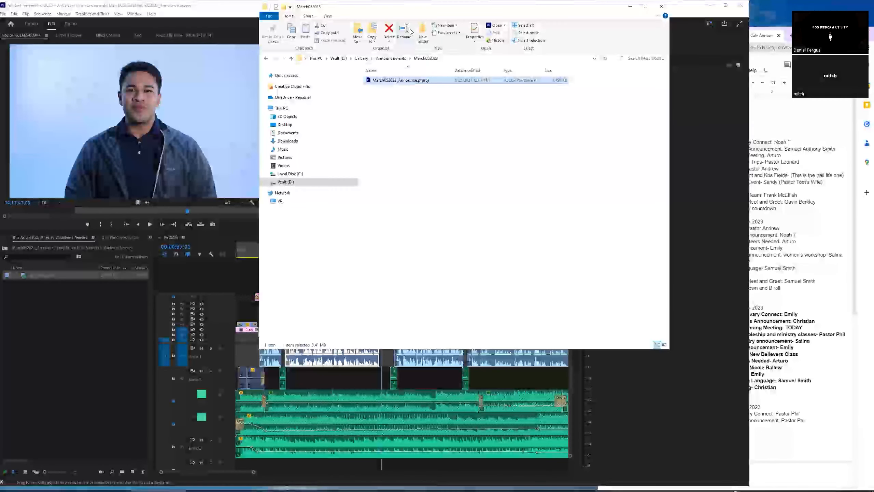
left_click(383, 56)
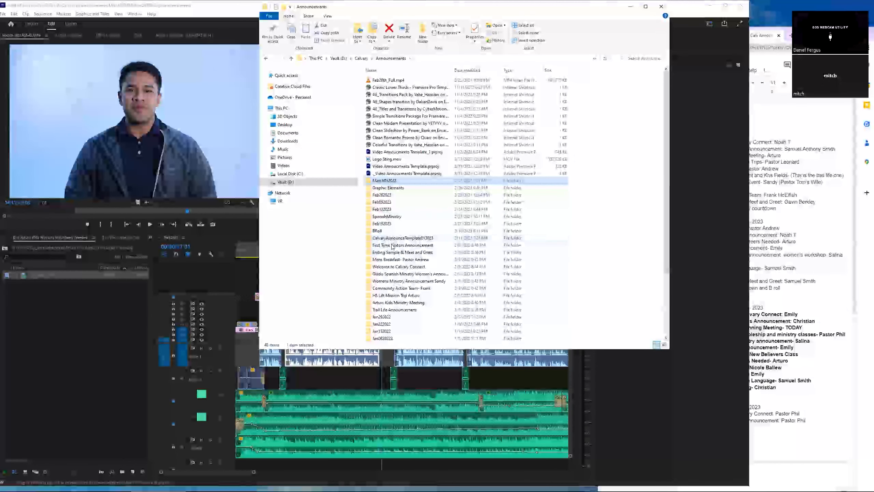
- Look through the Announcements folders for the new kids ministry meeting footage
left_click(385, 302)
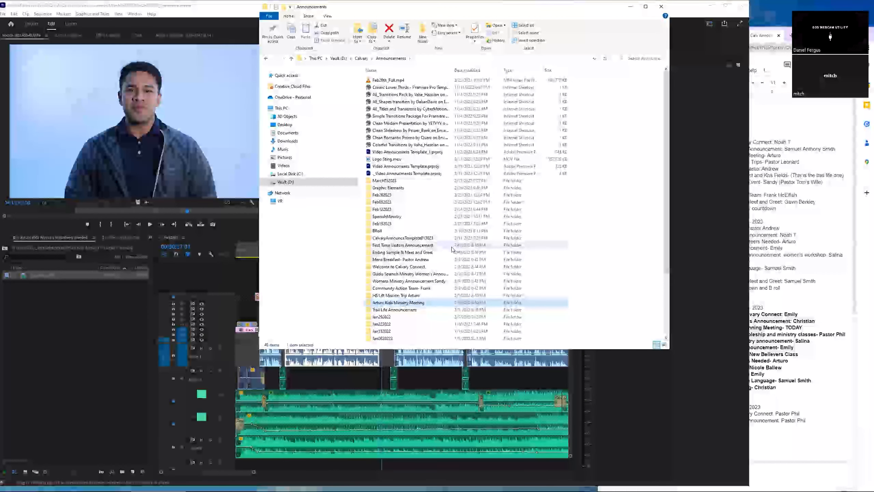
left_click(427, 244)
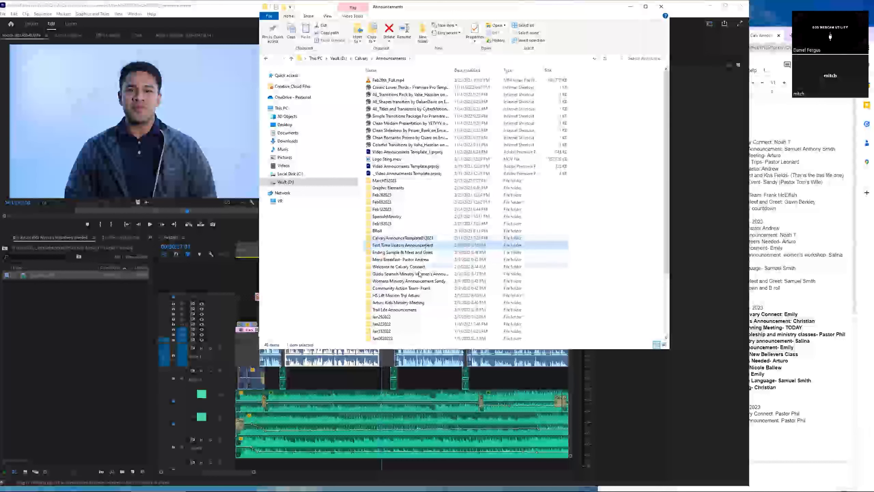
left_click(400, 308, "shift")
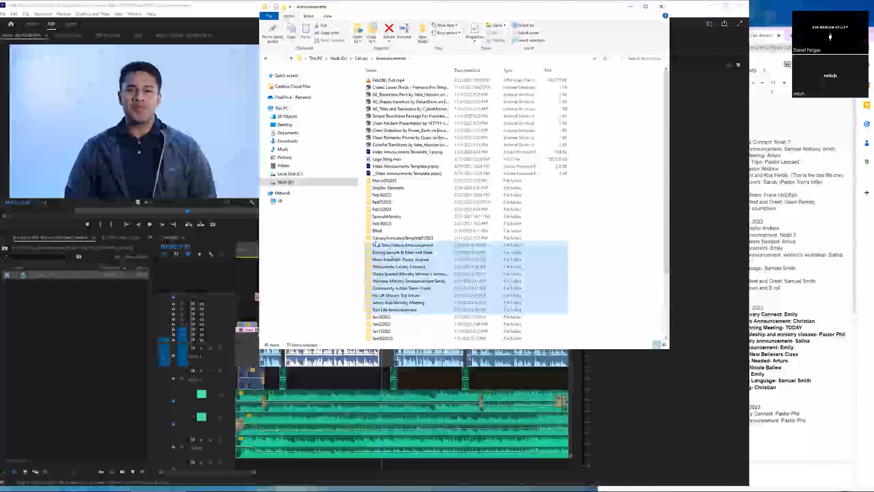
left_click(385, 273)
left_click(386, 296)
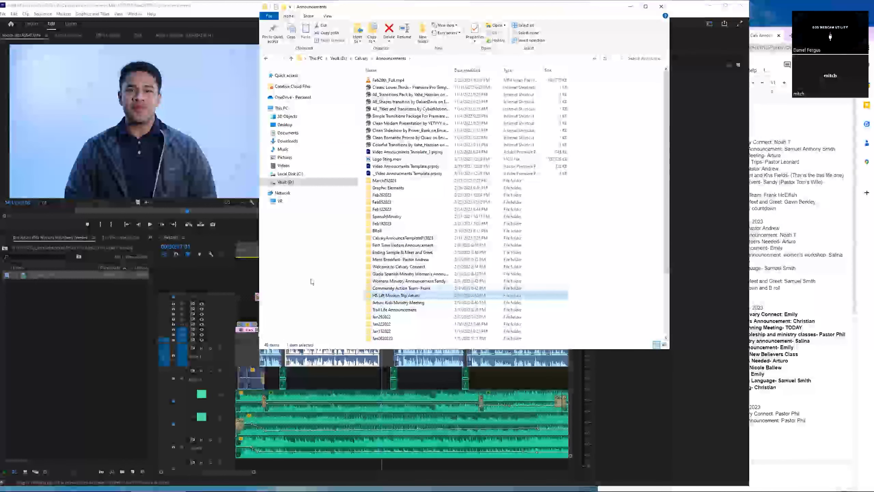
- Switch to Premiere Pro, show the March052023 project's main bin as a list, and import the Kids Ministry Meeting folder from File Explorer
left_click(147, 241)
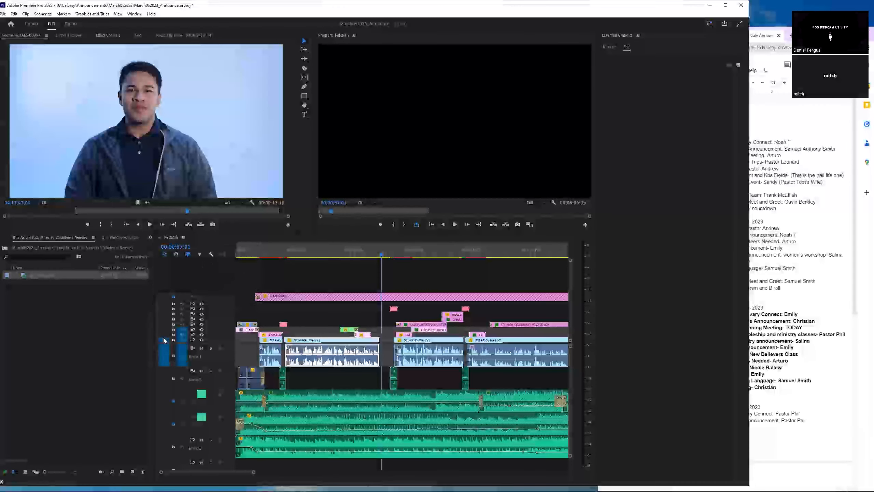
left_click(164, 340)
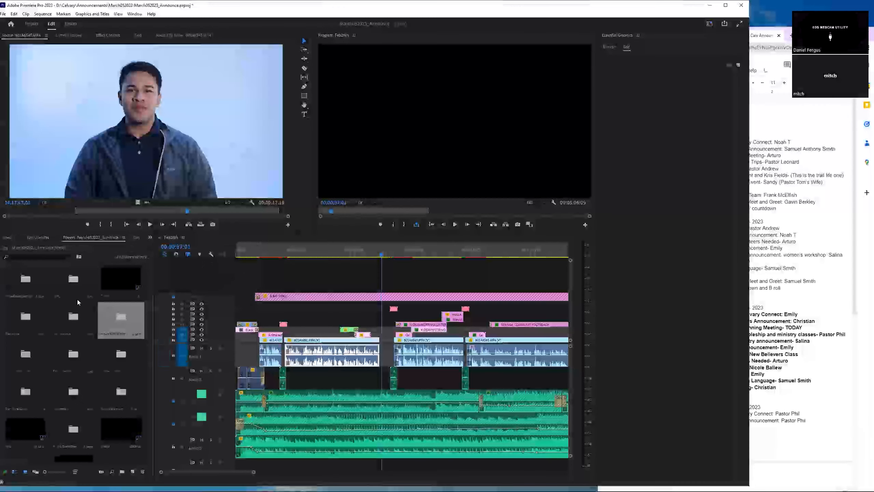
left_click(14, 472)
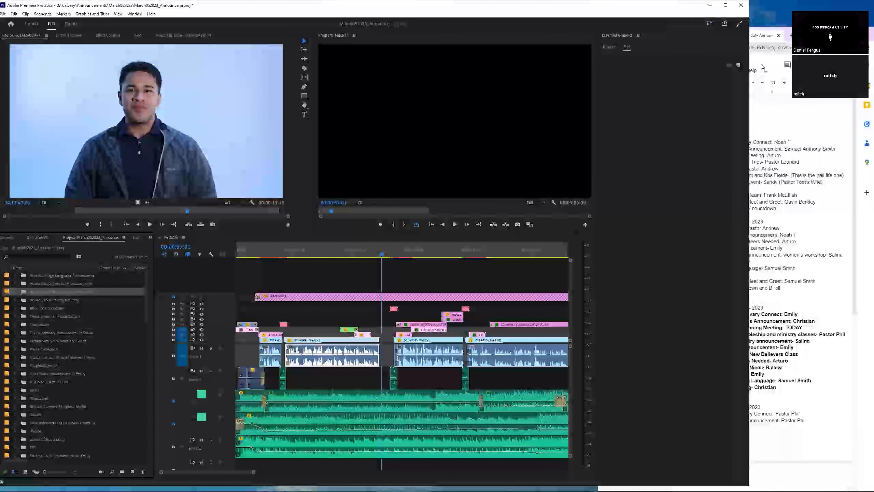
mouse_move(226, 484)
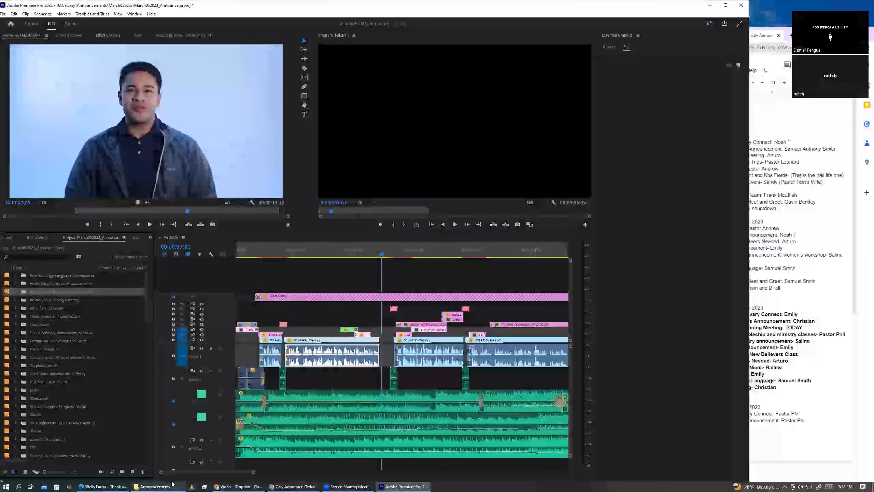
left_click(154, 486)
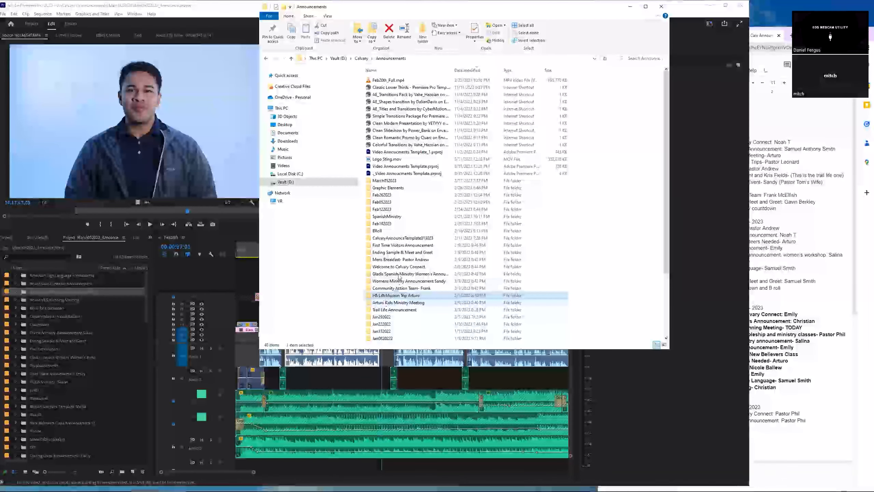
left_click_drag(396, 295, 7, 277)
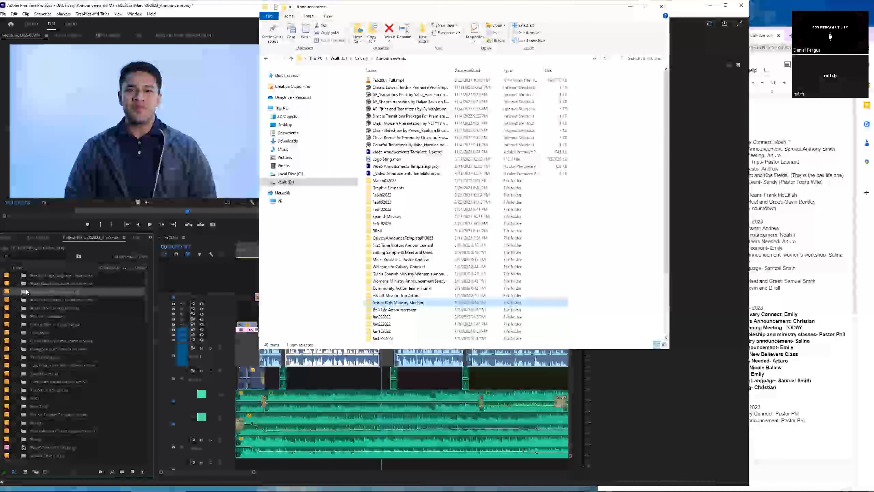
- Expand the imported Kids Ministry Meeting bin, compare its two clips in the source monitor, and play the first take through
left_click(14, 291)
left_click(44, 299)
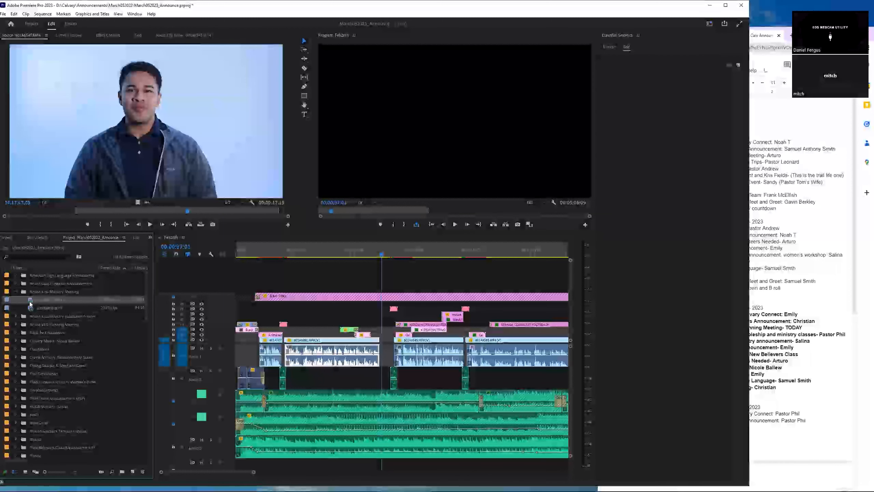
double_click(31, 302)
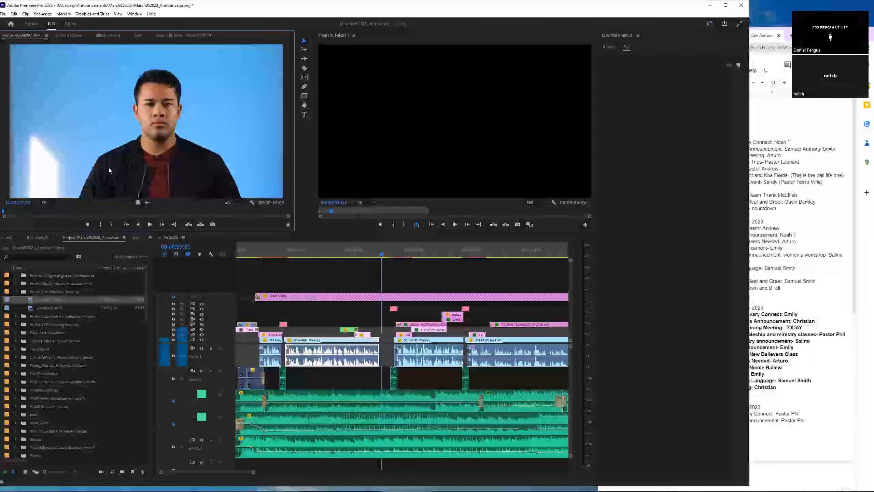
double_click(31, 308)
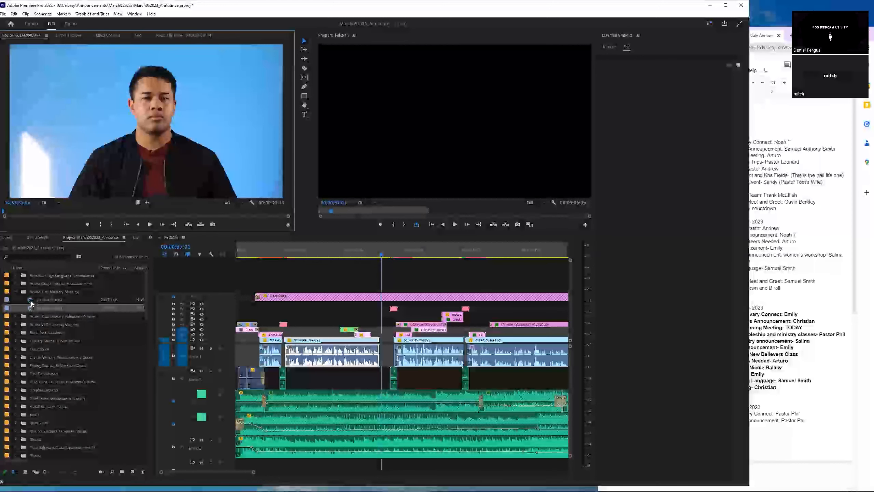
left_click(31, 302)
double_click(31, 302)
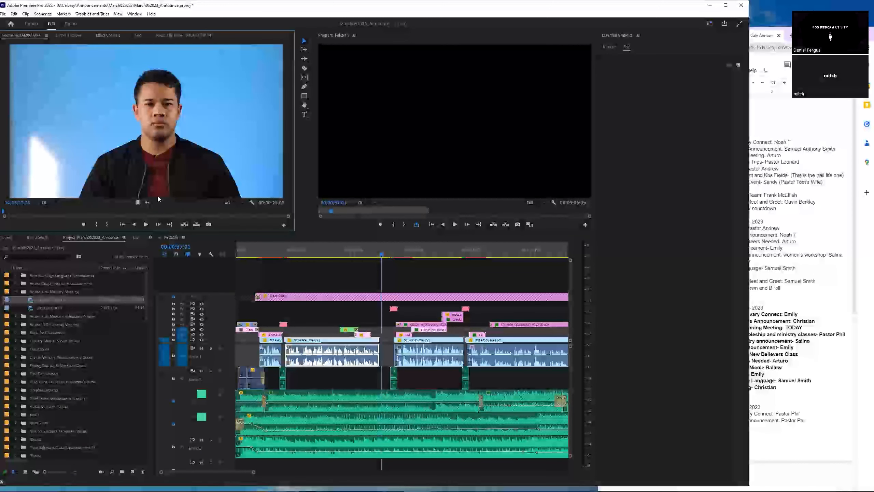
key("space")
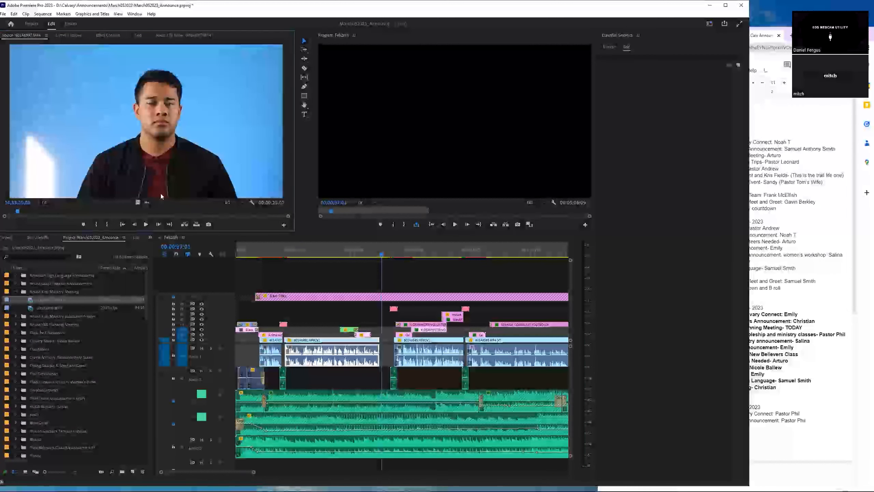
left_click(143, 225)
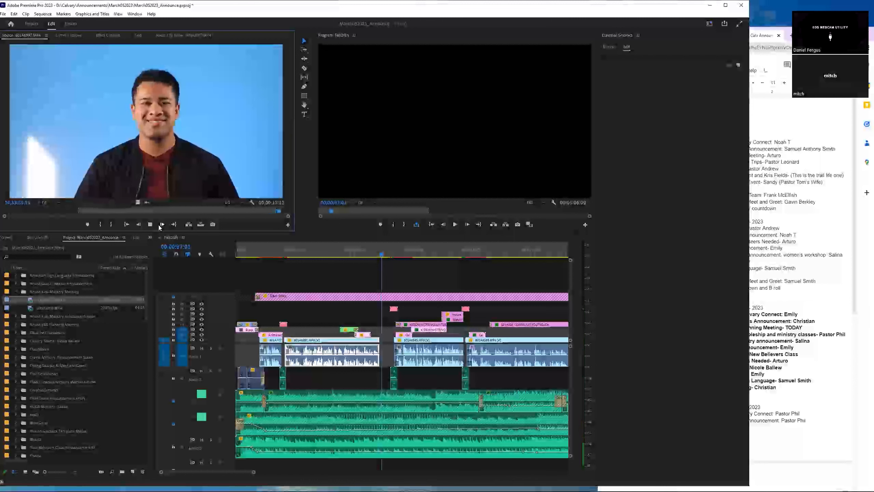
left_click(150, 224)
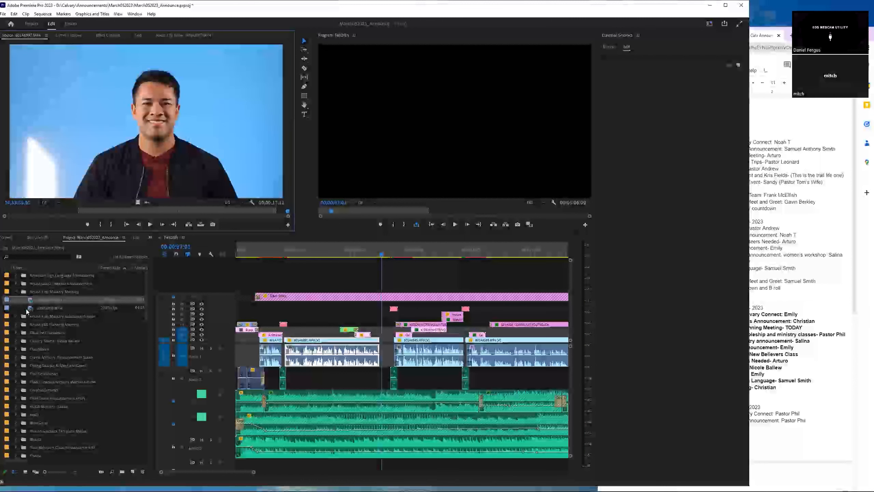
- Open the second kids ministry take, play it, and mark an In point where the speaker begins the announcement
left_click(29, 308)
double_click(29, 309)
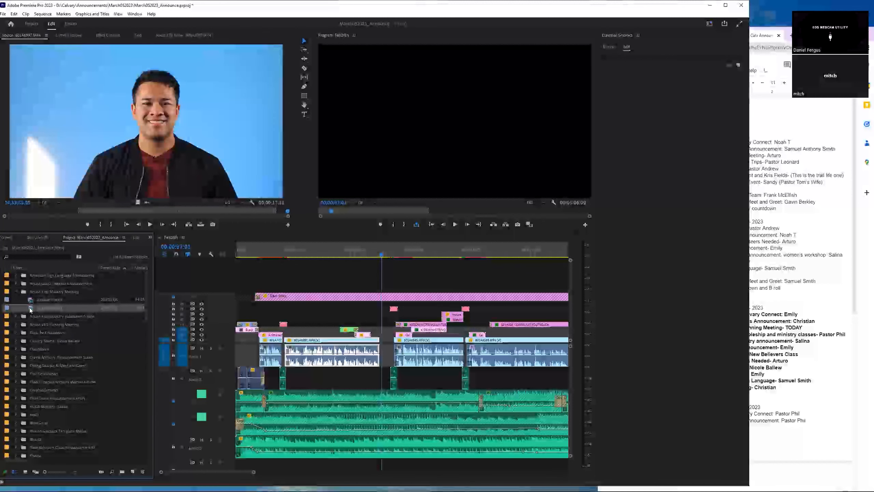
left_click_drag(46, 210, 50, 216)
key("space")
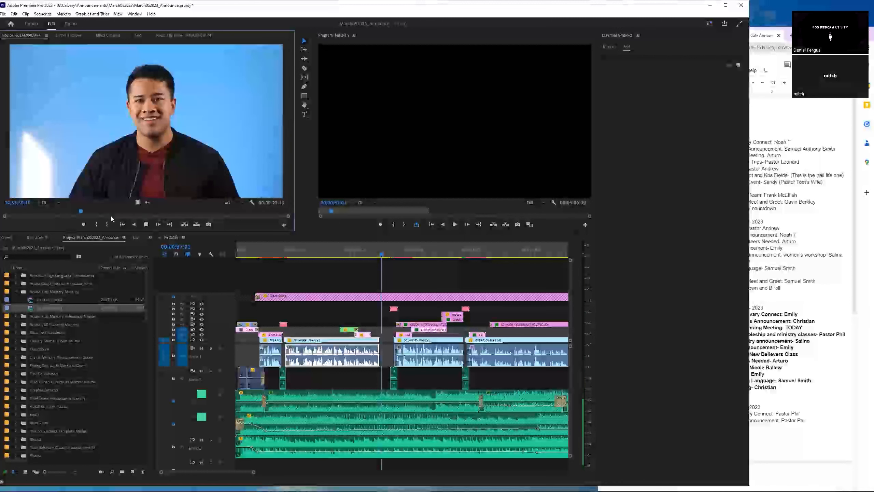
key("i")
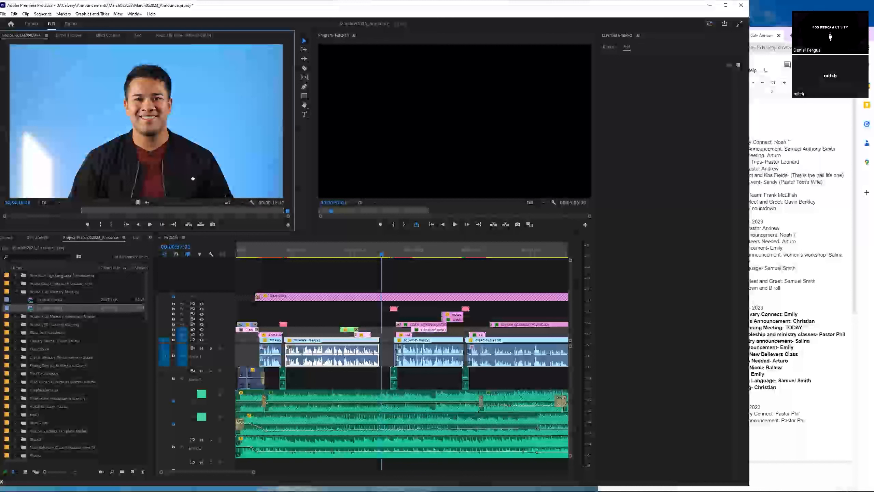
left_click_drag(287, 247, 135, 72)
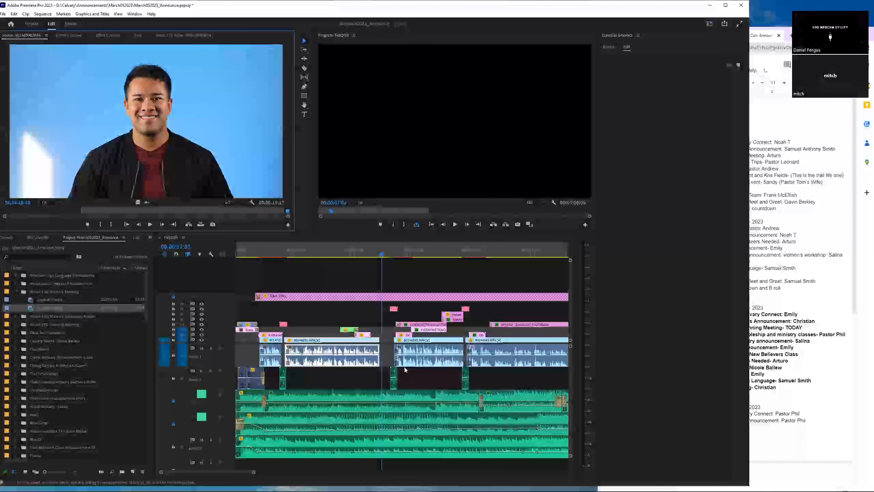
- Recheck the March 5th order, and delete the previous week's kids ministry volunteers clip from the sequence
left_click(426, 338)
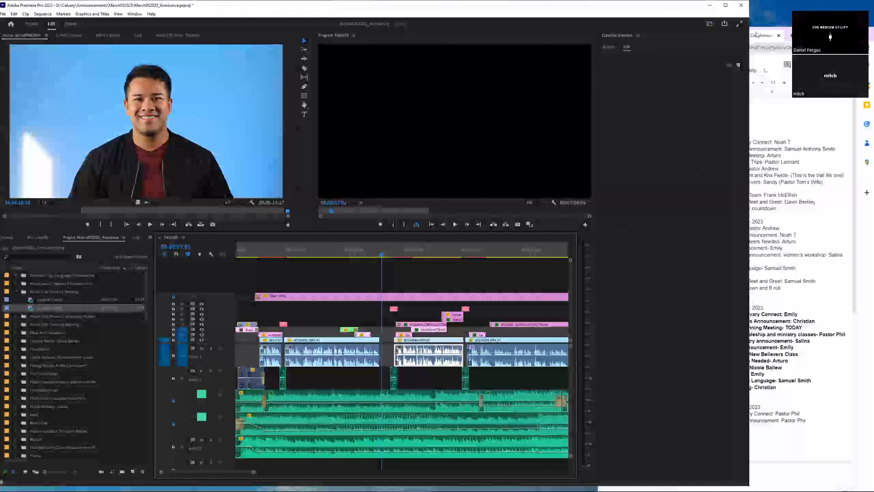
left_click(786, 31)
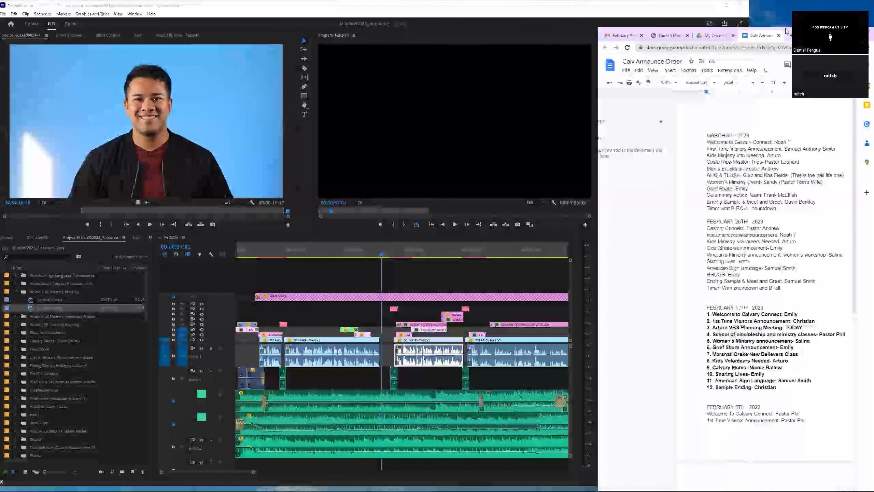
left_click(425, 346)
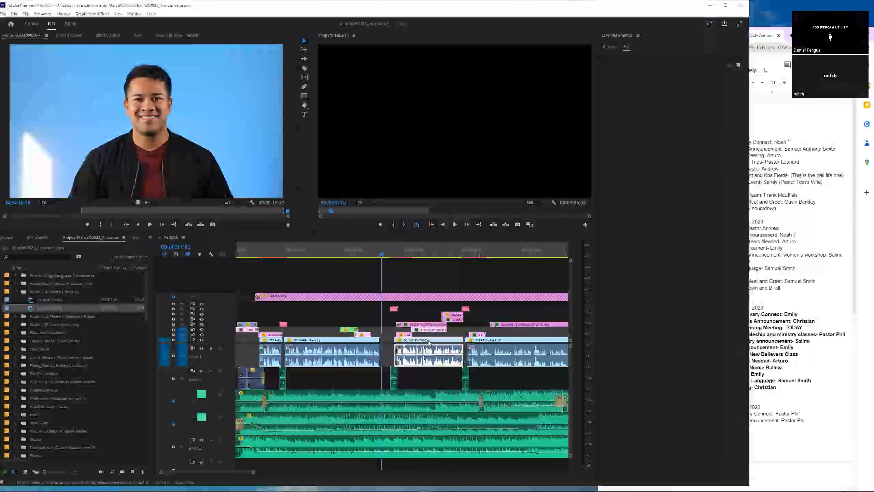
left_click_drag(410, 254, 407, 252)
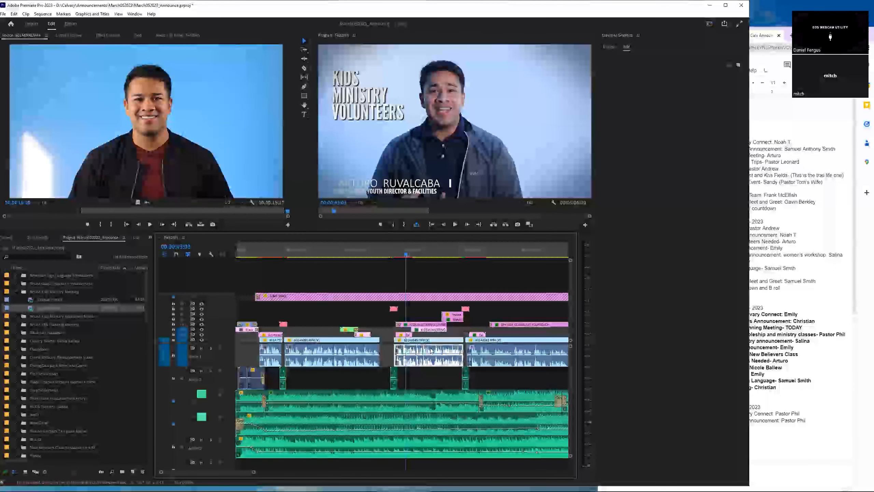
key("Delete")
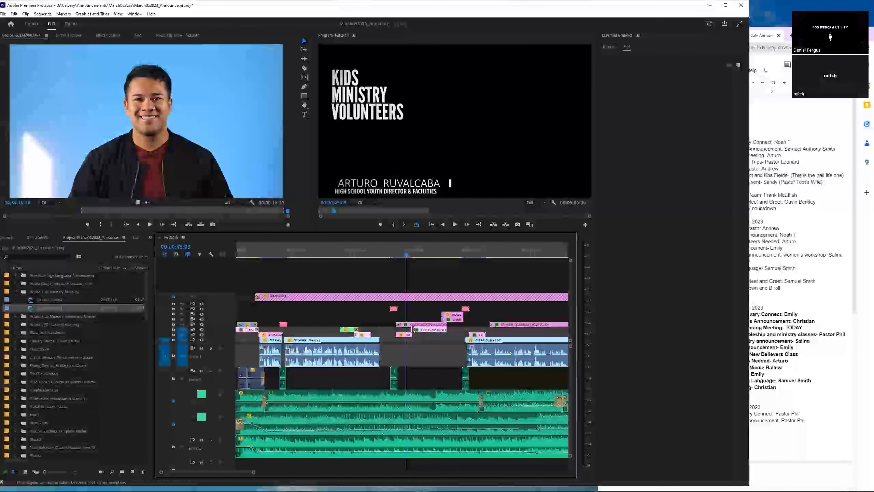
- Delete the Kids Ministry Volunteers title graphics and the two stacked graphics near the removed clip's end, keeping the speaker's name title
left_click(402, 335)
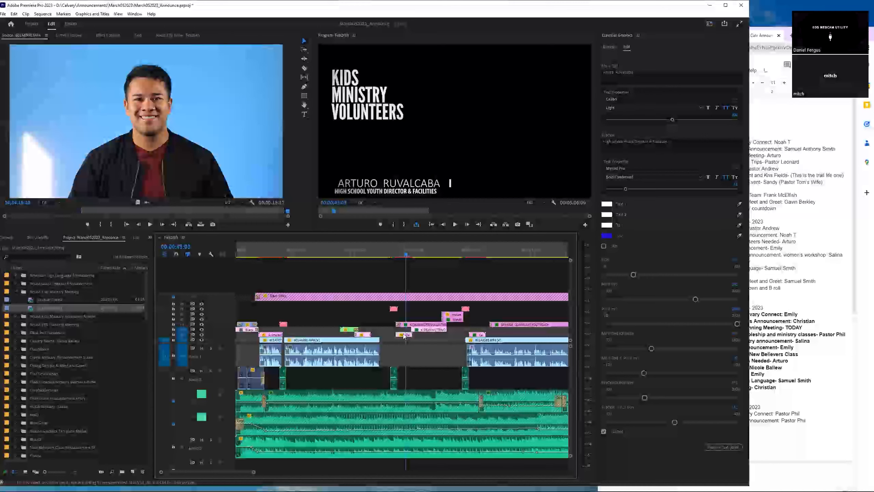
left_click(429, 330)
key("Delete")
key("Delete")
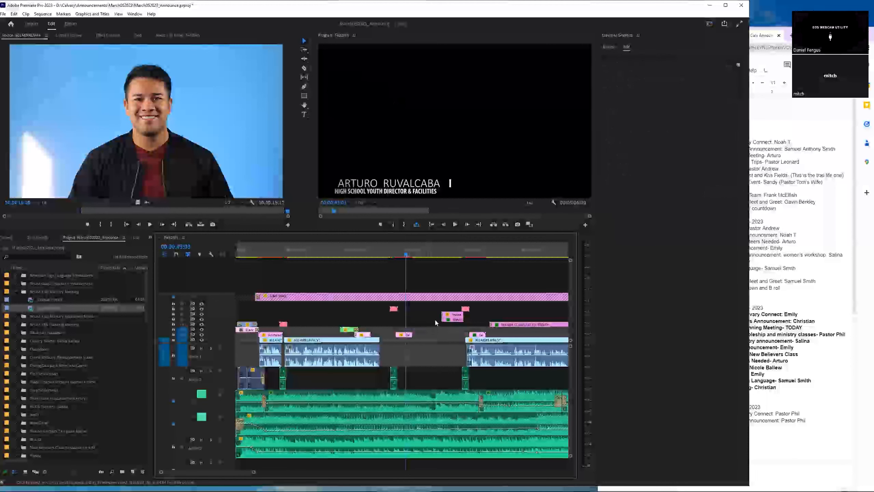
left_click(451, 314)
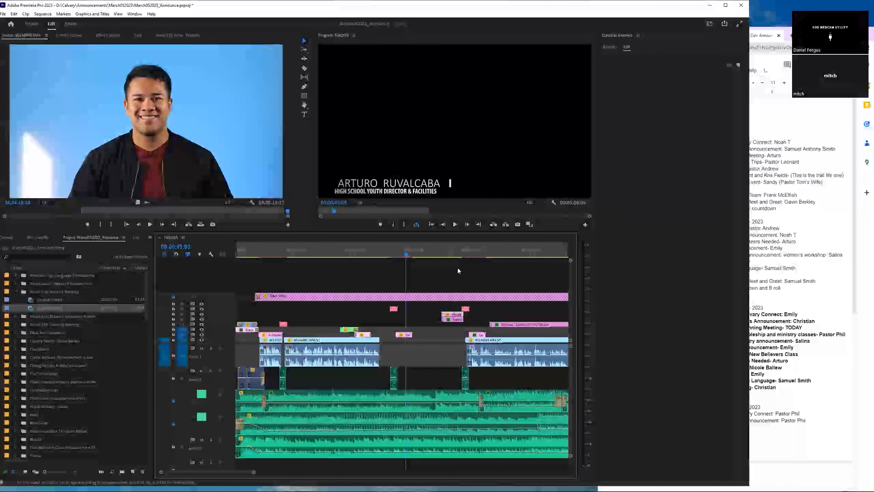
left_click(456, 255)
left_click_drag(431, 301, 454, 326)
key("Delete")
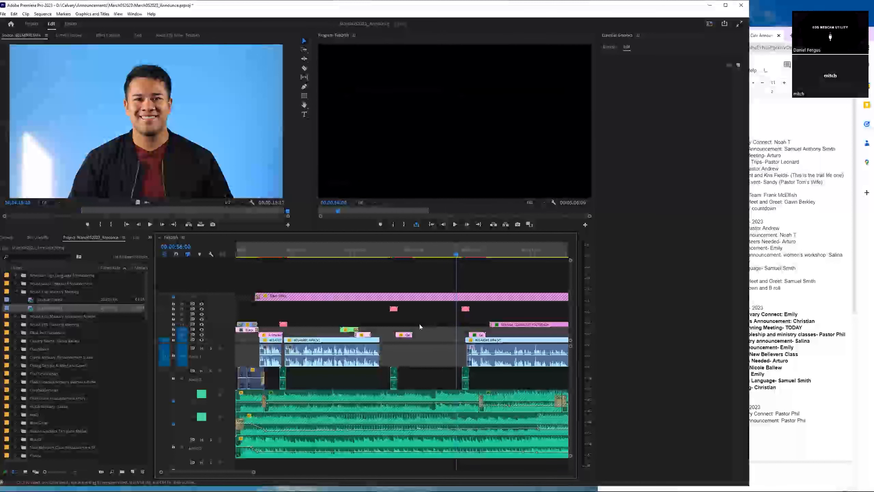
- Place the marked kids ministry take in the cleared gap, and close it up with its transition and name title against the first-time visitors clip
left_click_drag(123, 186, 396, 355)
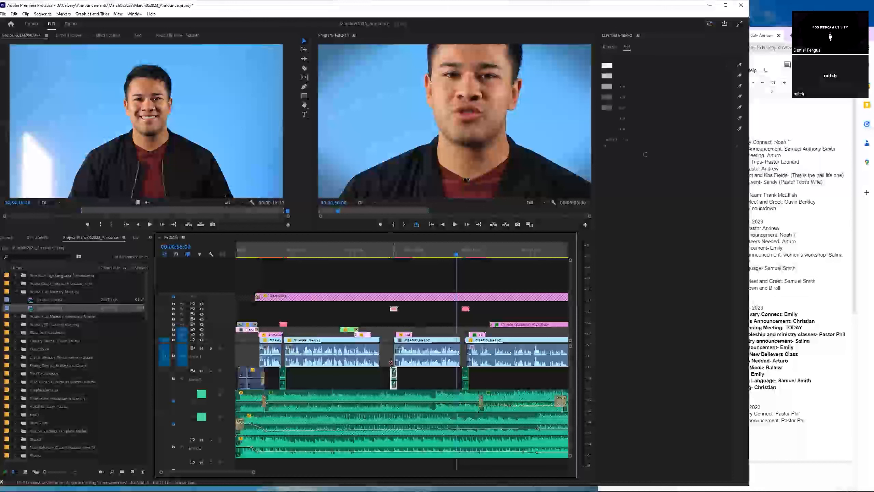
left_click_drag(393, 377, 382, 376)
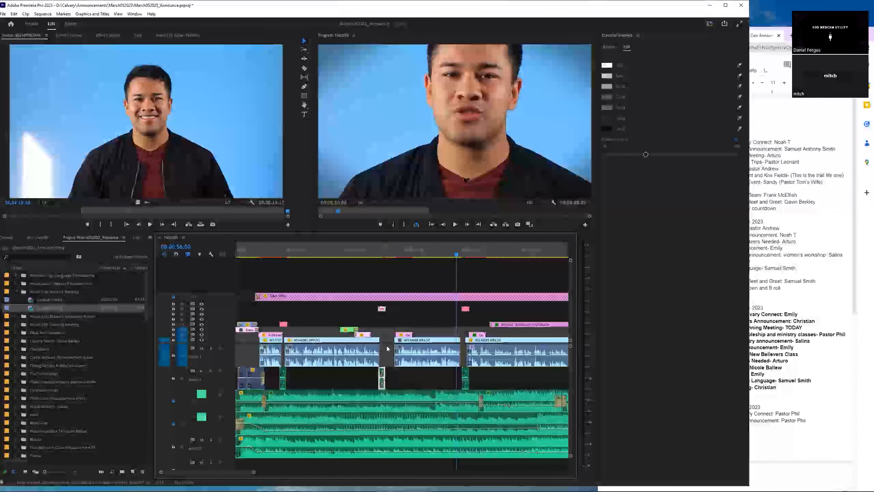
left_click_drag(381, 308, 384, 326)
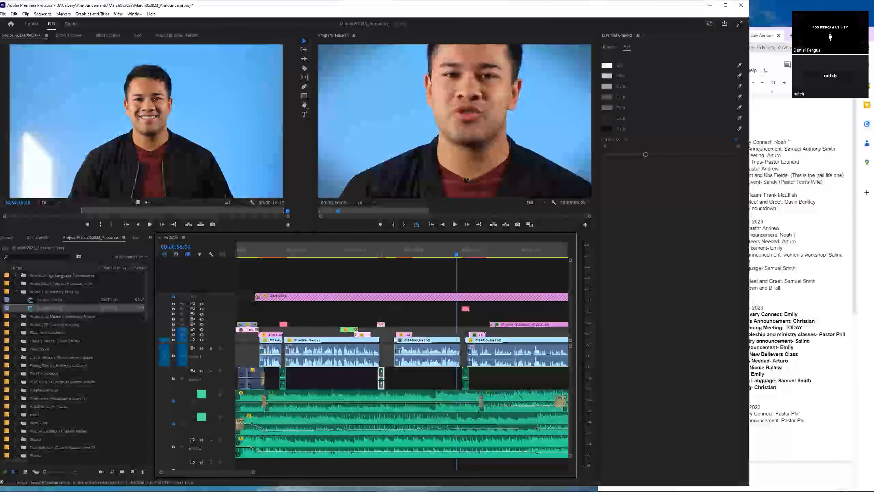
left_click(411, 339)
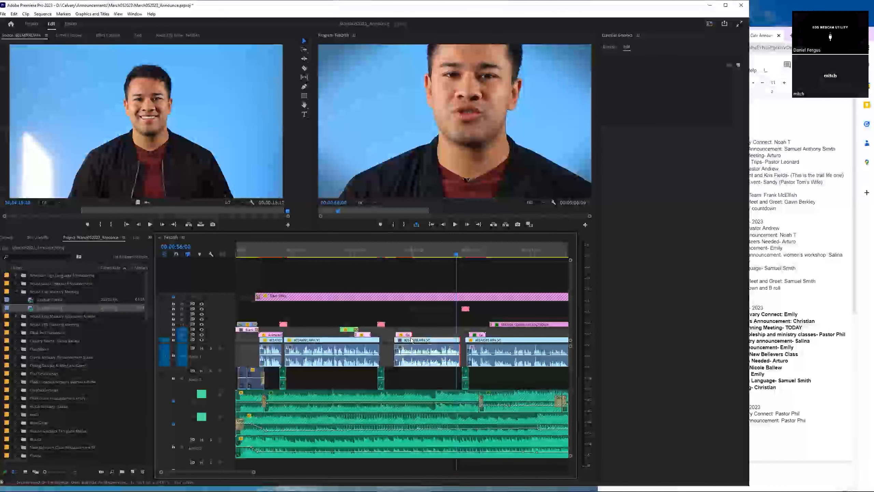
left_click_drag(411, 339, 408, 343)
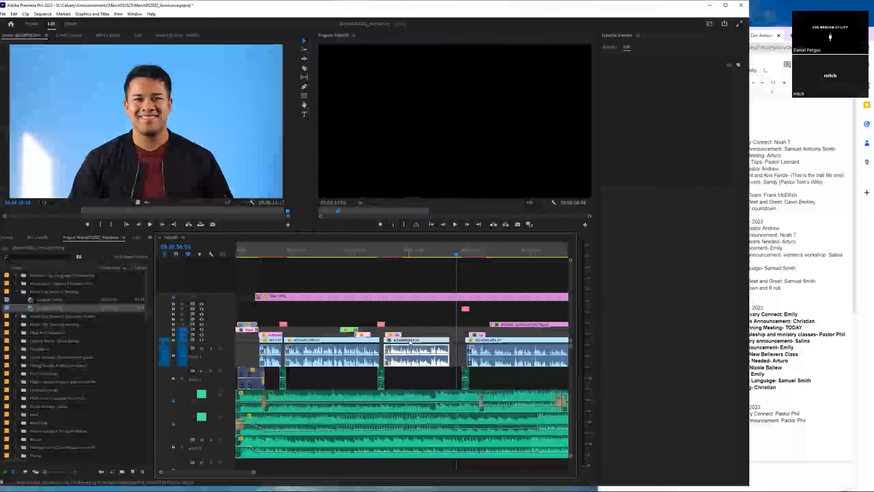
- Show the new kids ministry clip where the speaker's name title appears, set the clip's scale to 50, and save the project
left_click(383, 256)
key("equal")
key("equal")
key("equal")
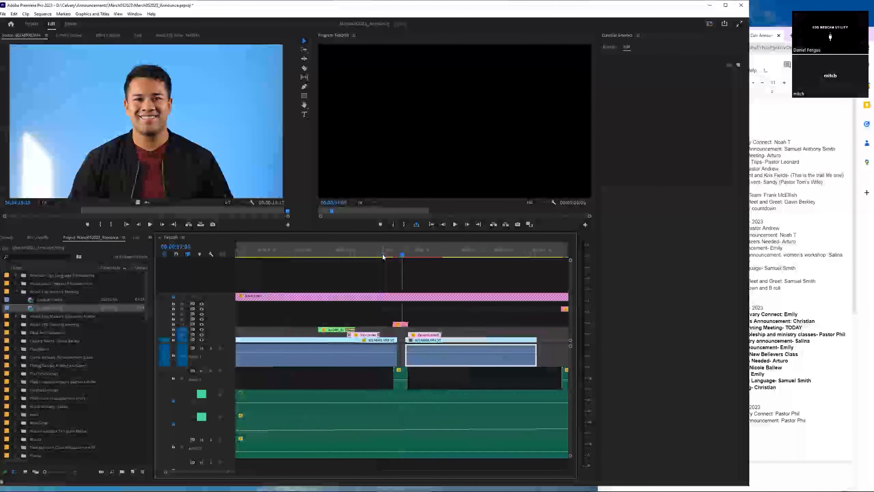
left_click_drag(390, 255, 433, 256)
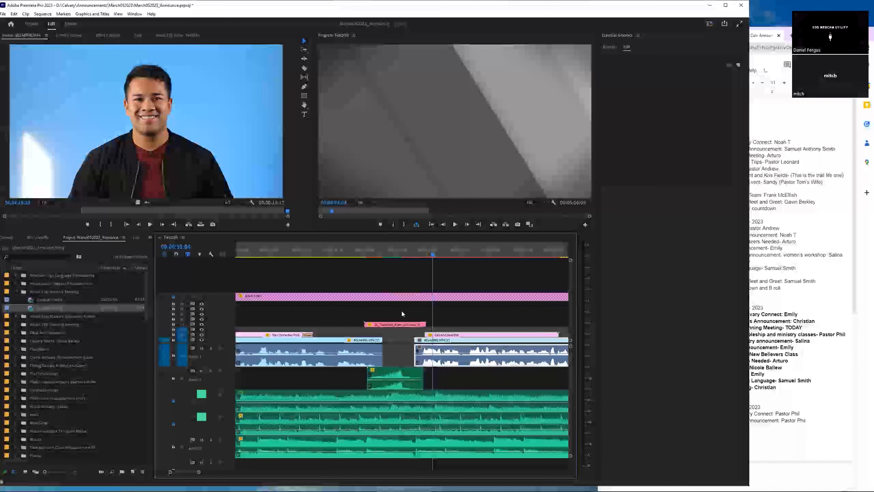
left_click_drag(199, 472, 250, 472)
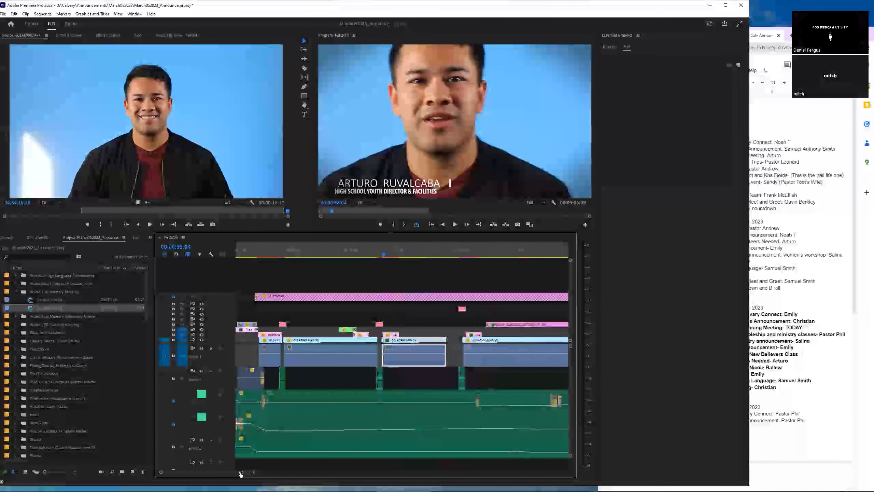
double_click(426, 342)
left_click(145, 35)
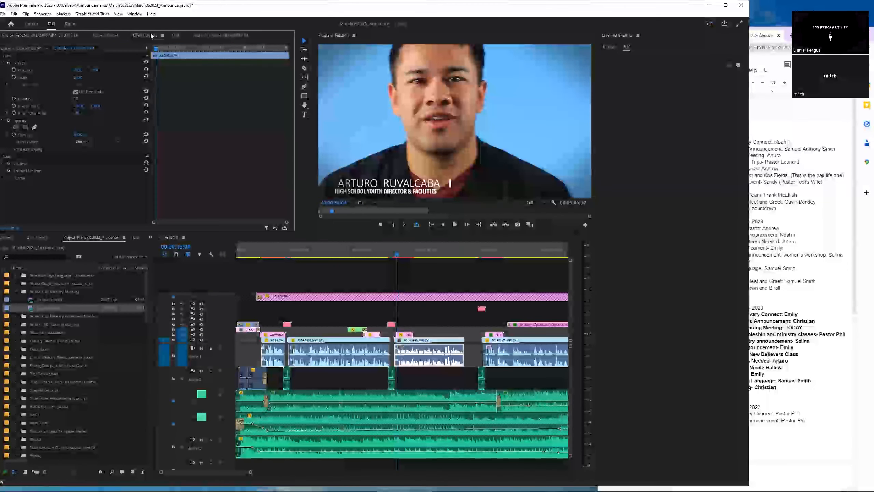
left_click(81, 76)
type("50")
left_click(89, 183)
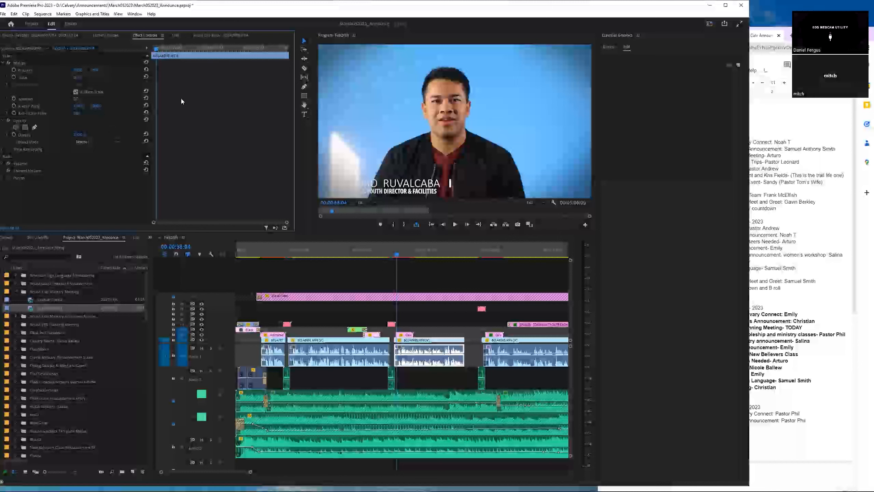
left_click(386, 192)
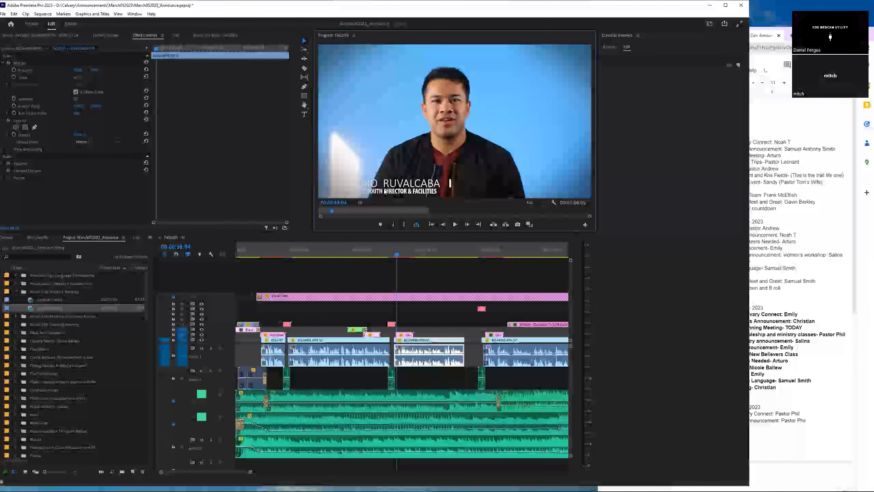
key("ctrl+s")
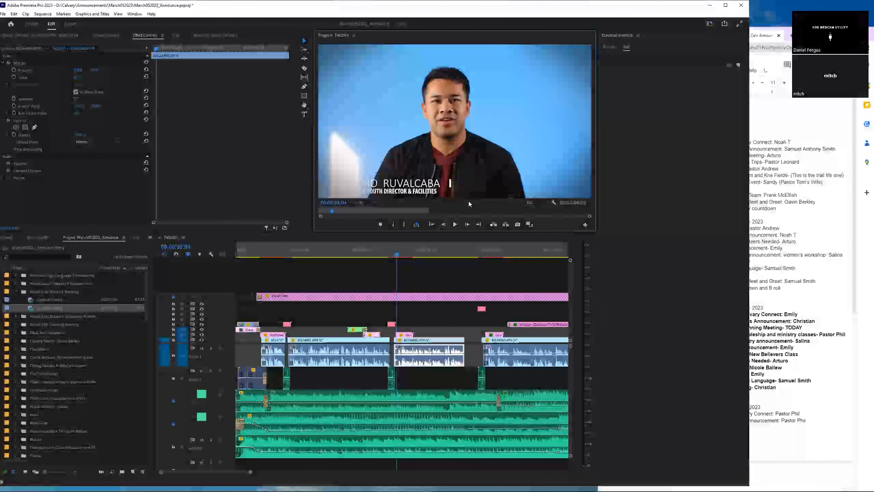
- Examine the speaker's name title and its editable graphic properties for a way to make the white text stand out
left_click(367, 187)
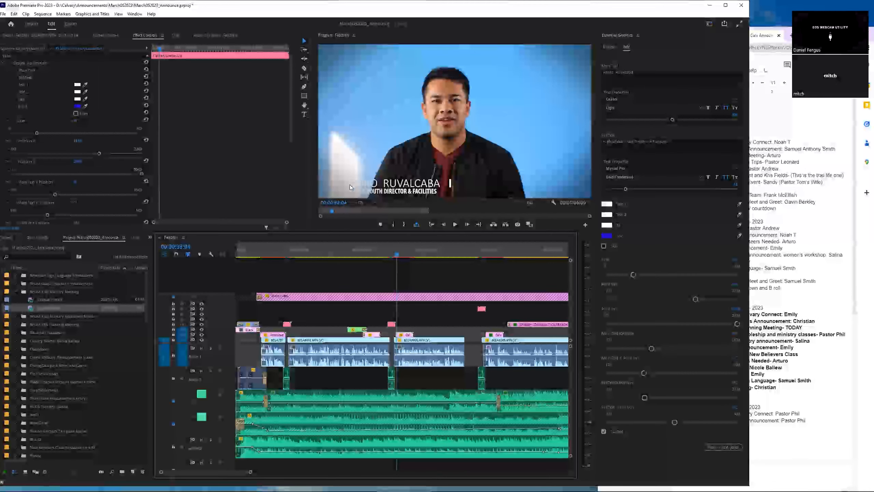
double_click(406, 335)
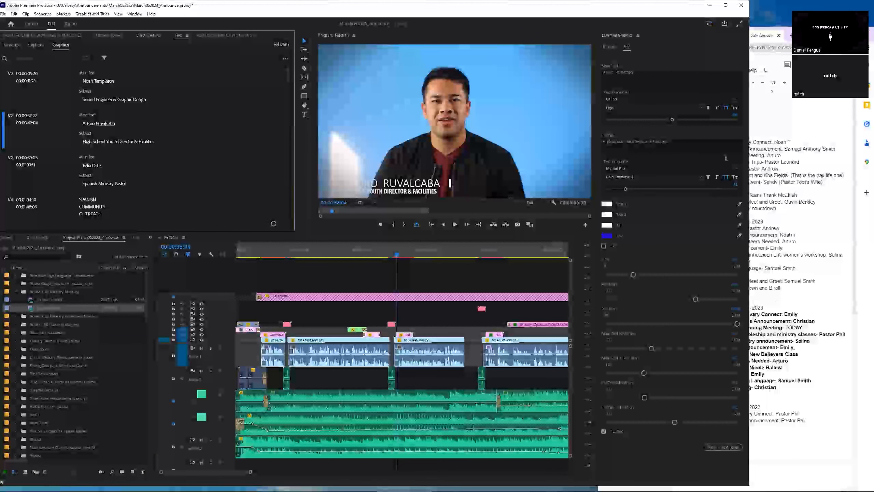
left_click(615, 73)
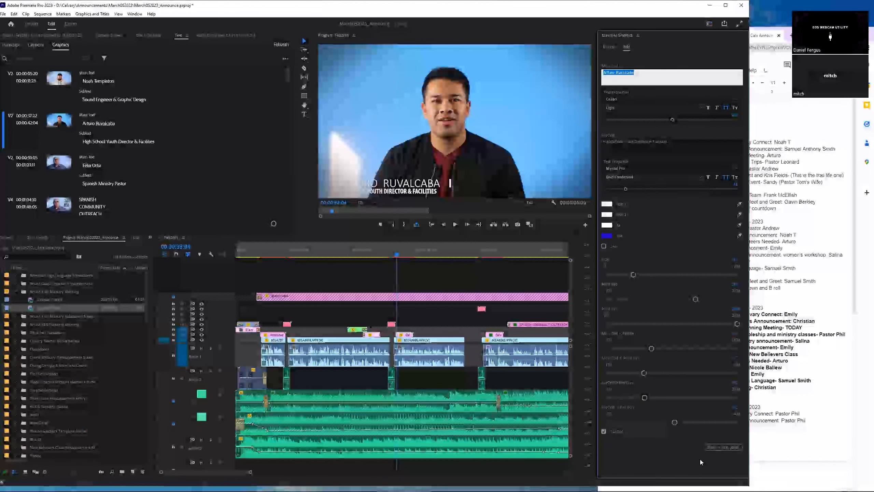
left_click(722, 447)
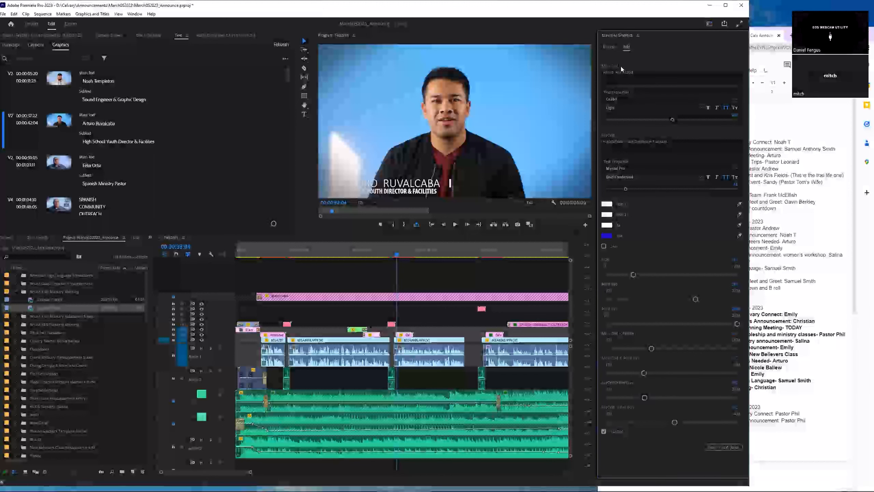
left_click(614, 45)
left_click(626, 47)
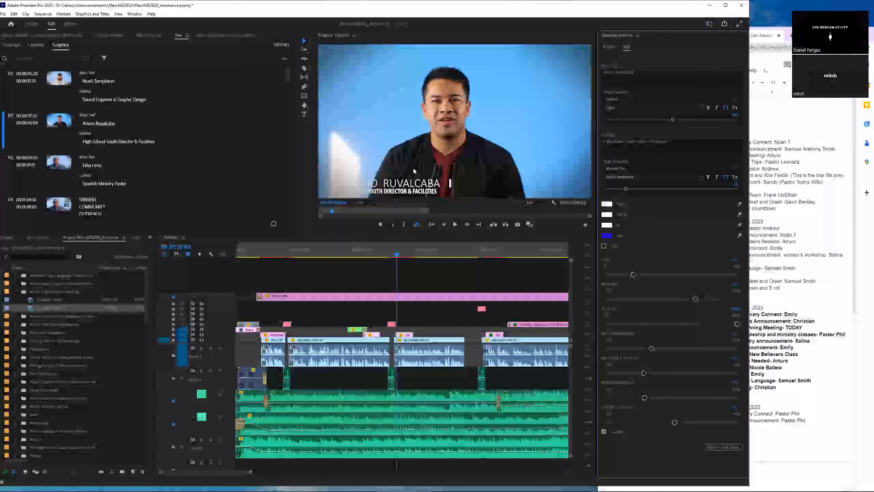
left_click(347, 186)
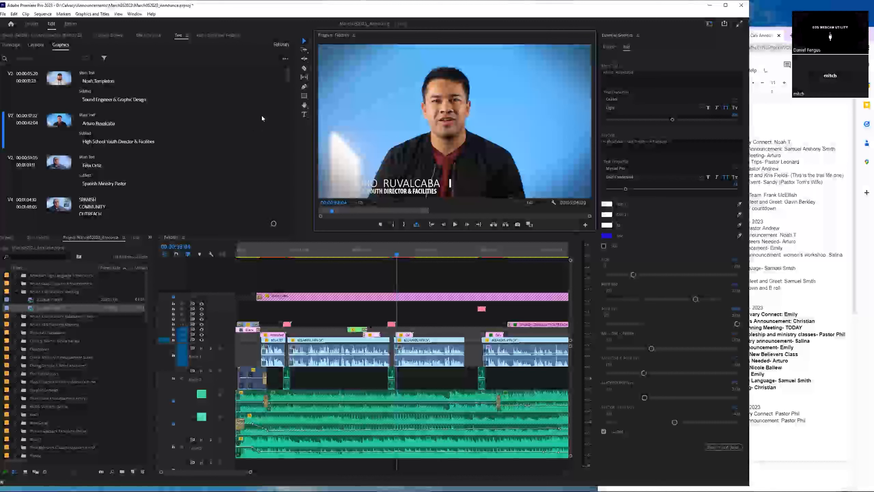
- Search the effects for "shadow" and apply Drop Shadow to the speaker's name title over the kids ministry clip
left_click(149, 237)
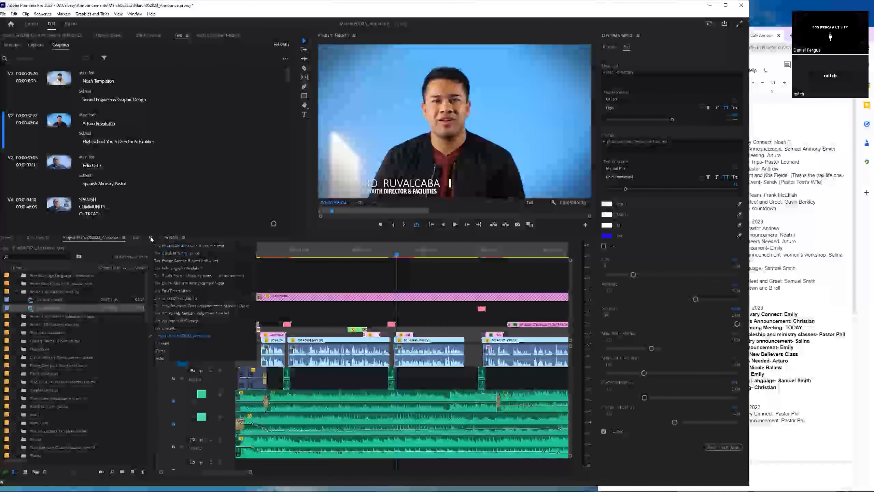
left_click(171, 350)
left_click(35, 245)
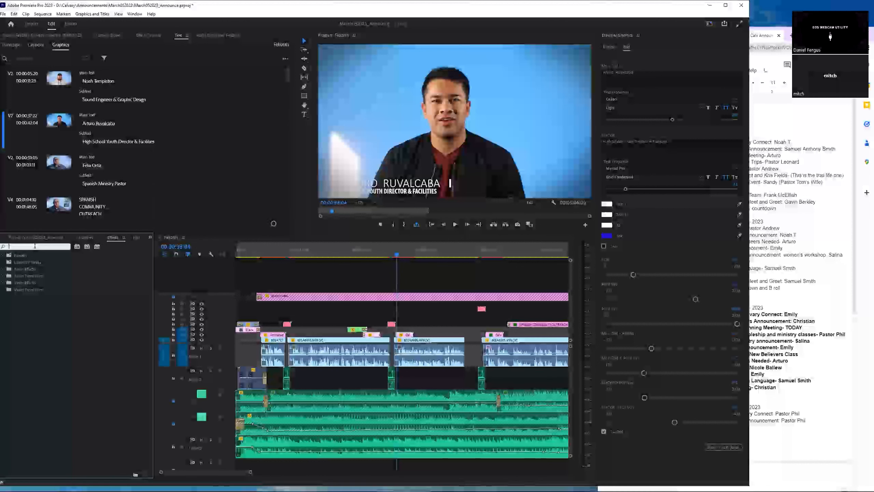
type("SHADO")
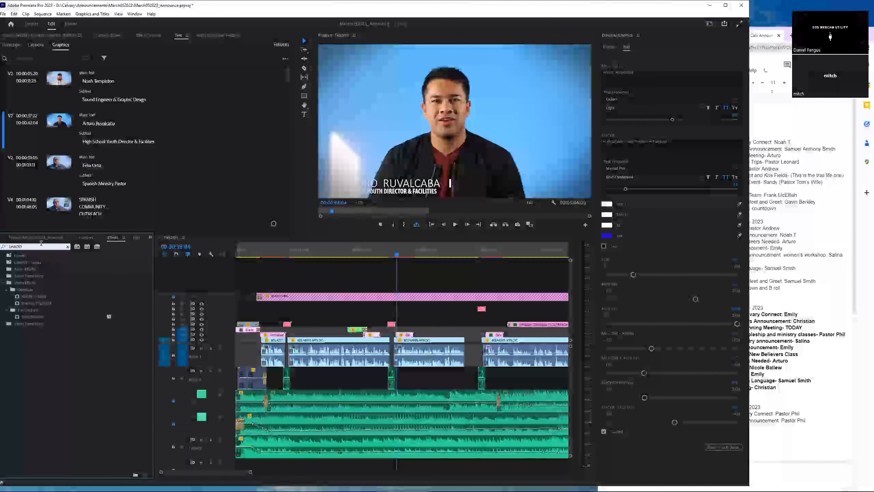
left_click_drag(22, 246, 7, 230)
key("BackSpace")
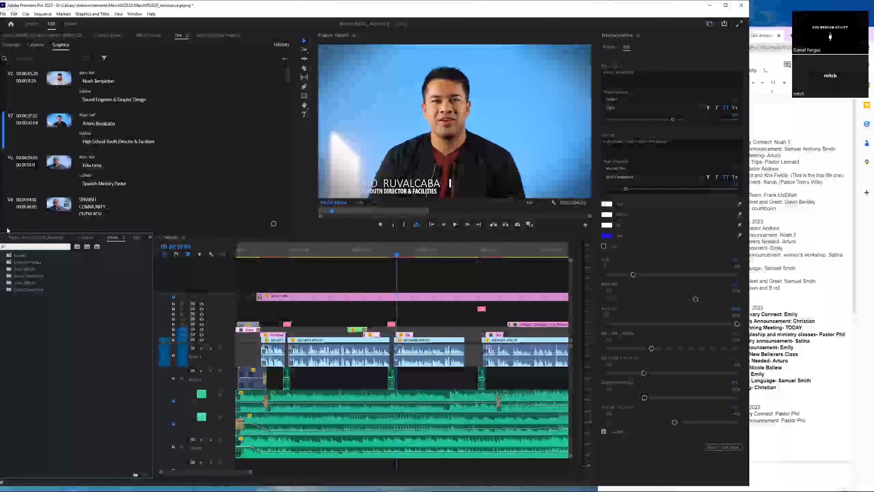
type("shadow")
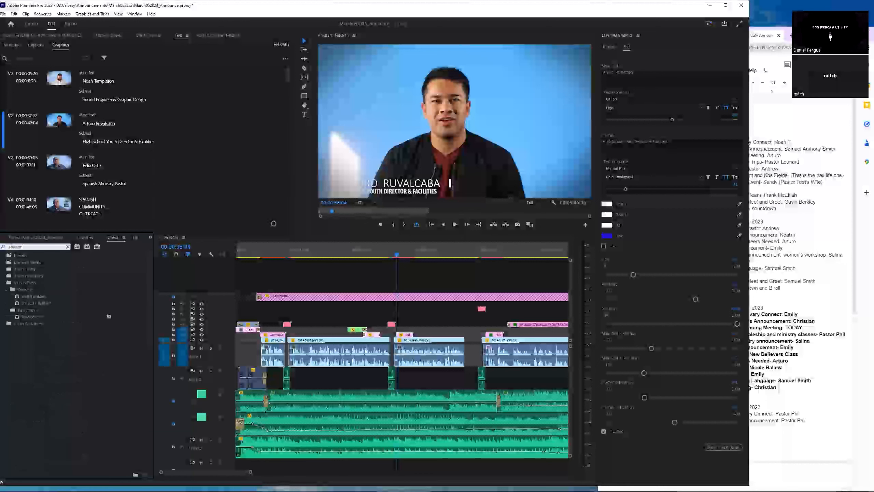
left_click(27, 246)
key("BackSpace")
type("w")
left_click(17, 317)
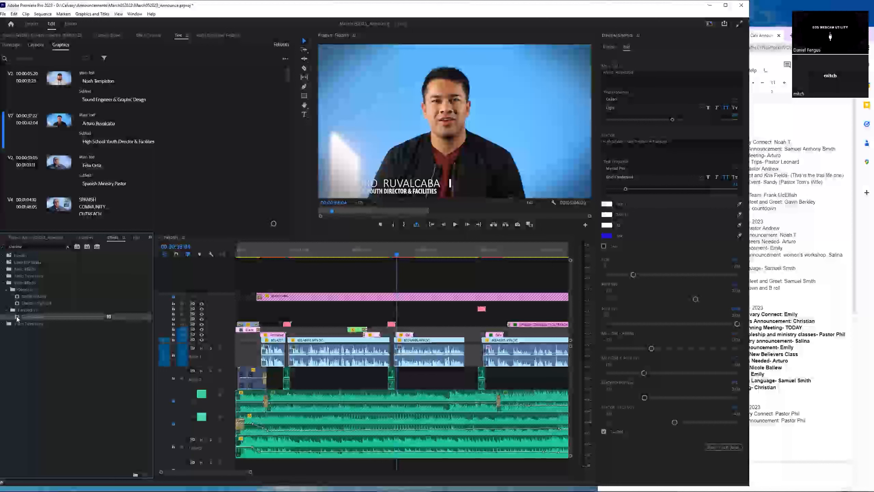
left_click_drag(18, 317, 403, 335)
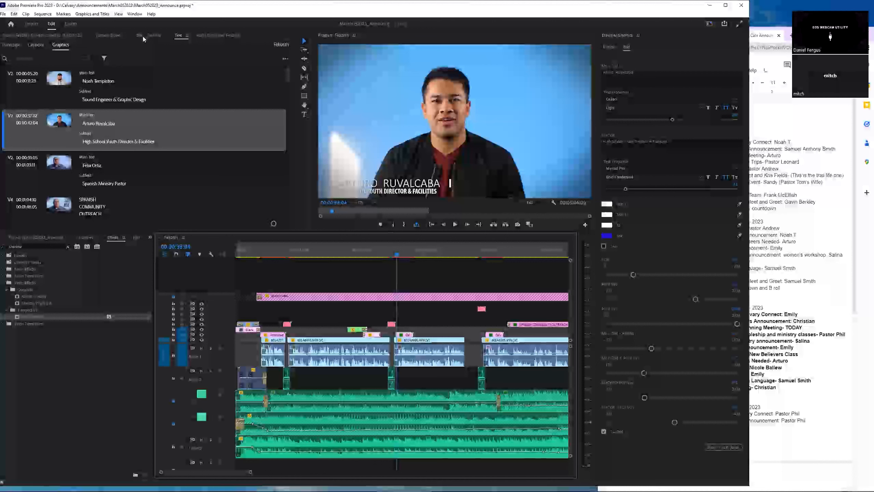
- Adjust the opacity, distance and direction of the name title's Drop Shadow so the white text reads against the bright background
double_click(404, 336)
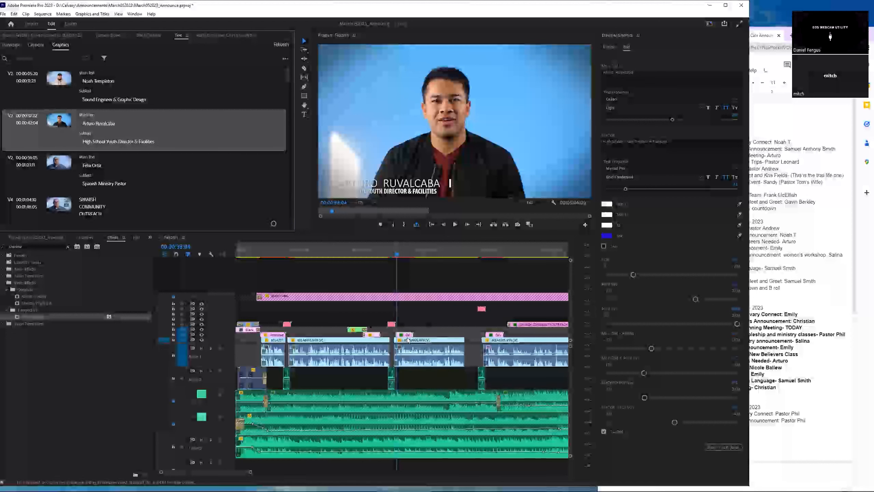
left_click(144, 35)
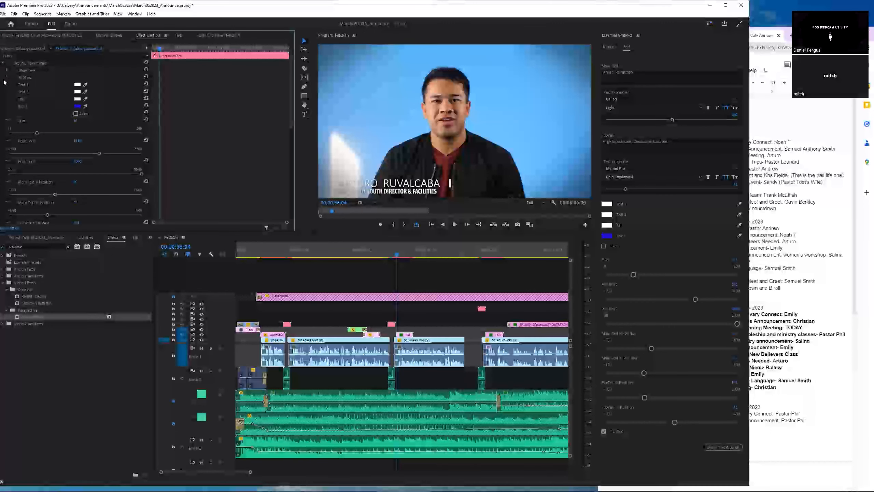
left_click(3, 64)
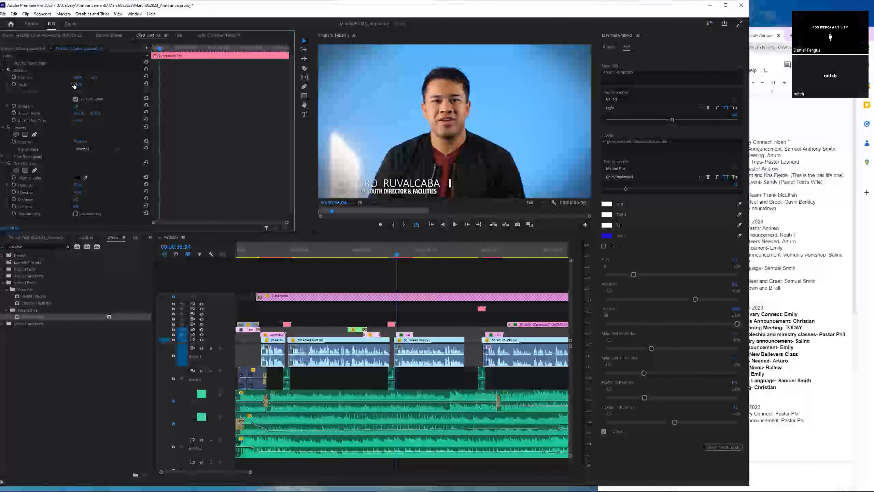
left_click(2, 71)
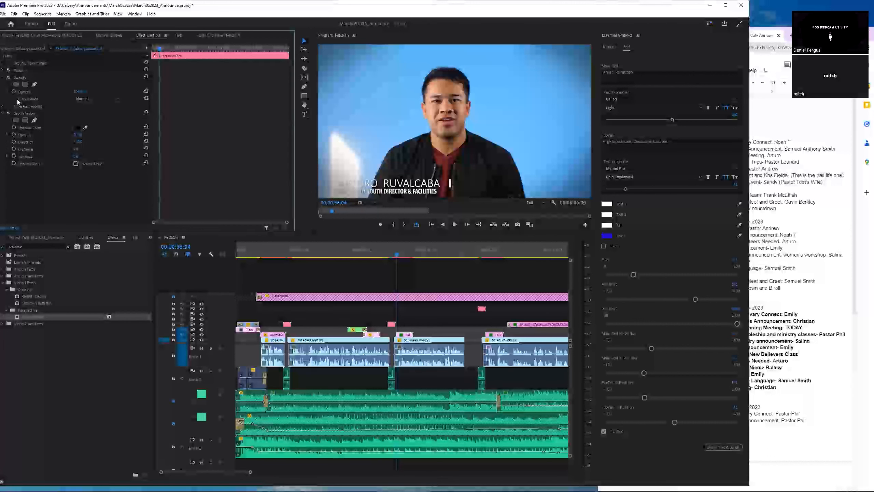
left_click(2, 77)
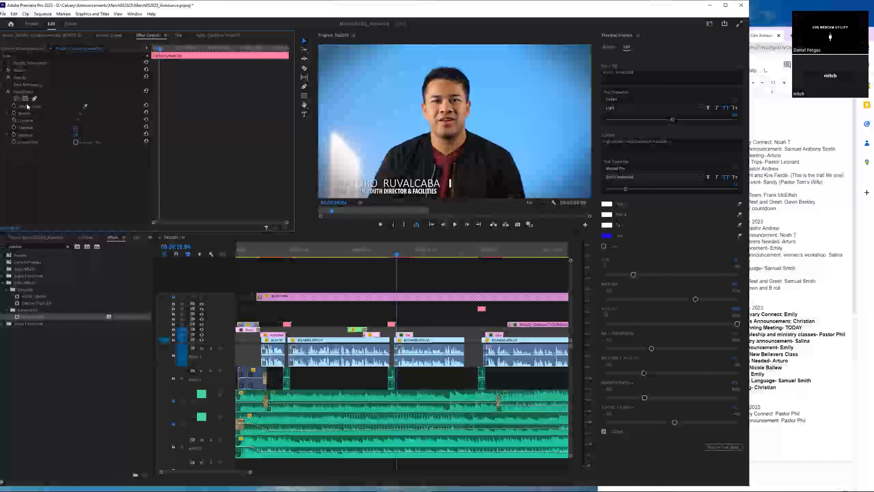
left_click(21, 92)
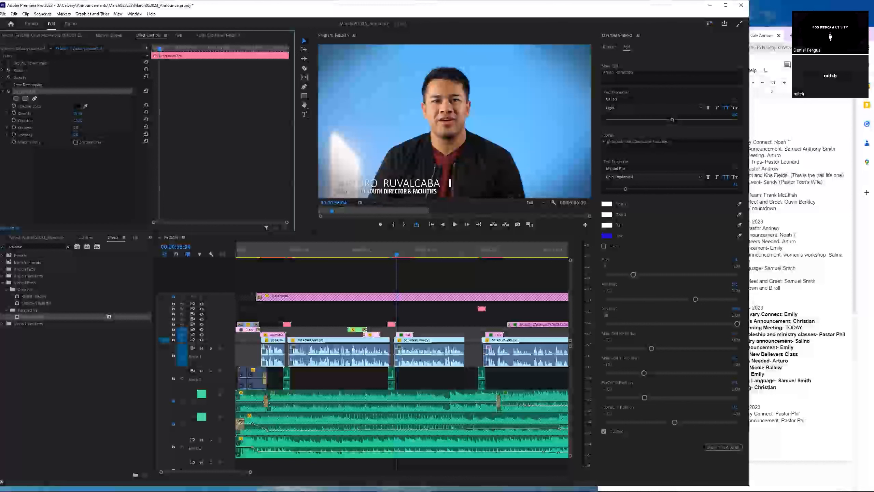
left_click_drag(78, 114, 79, 113)
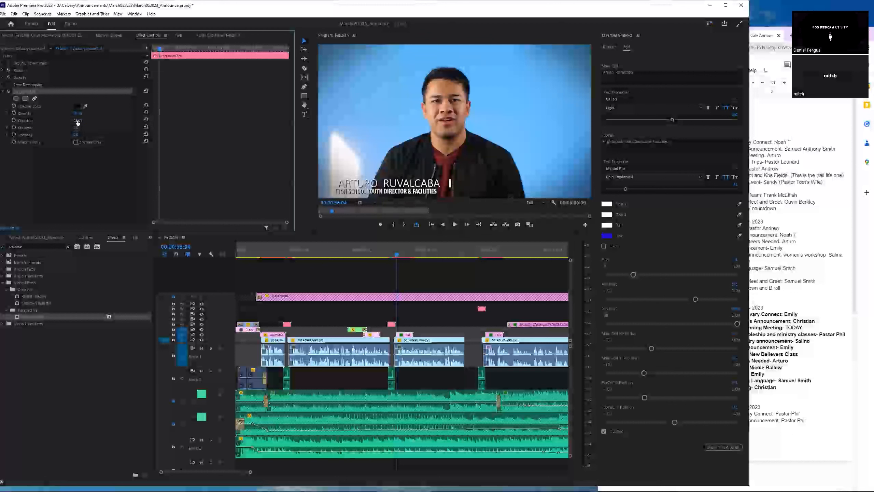
mouse_move(75, 127)
left_mouse_down()
mouse_move(116, 127)
mouse_move(69, 127)
mouse_move(64, 135)
left_mouse_up()
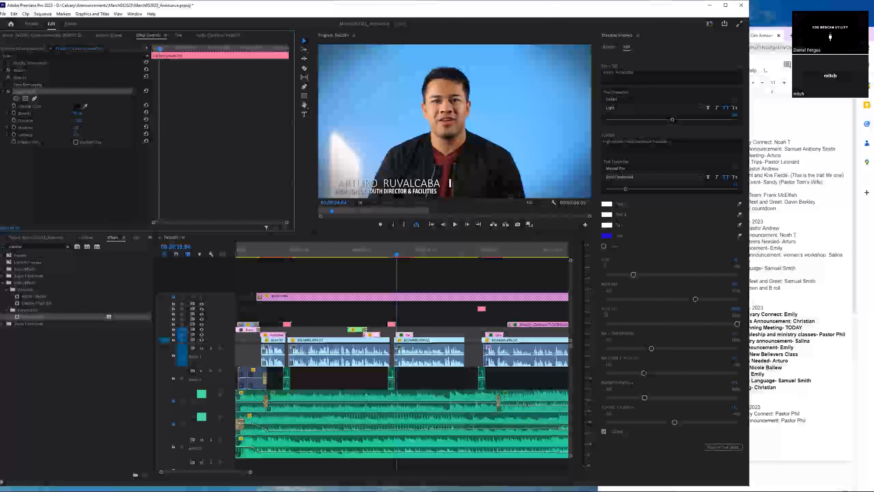
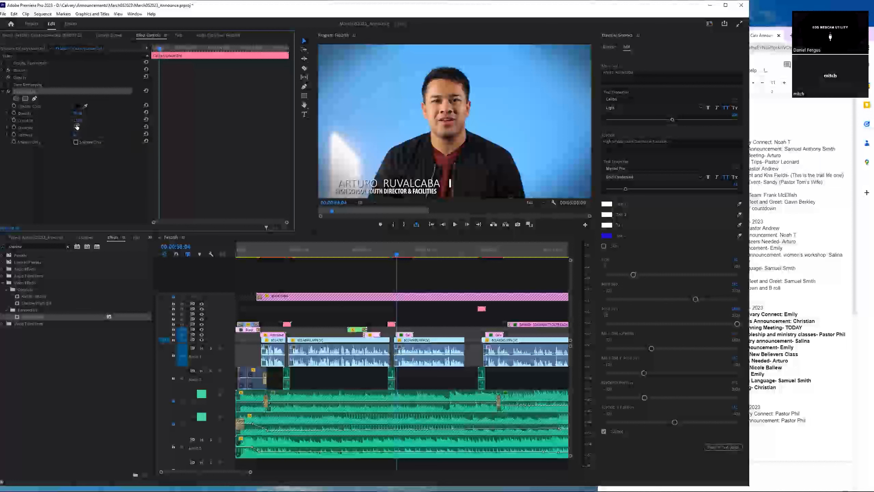
left_click_drag(78, 123, 81, 120)
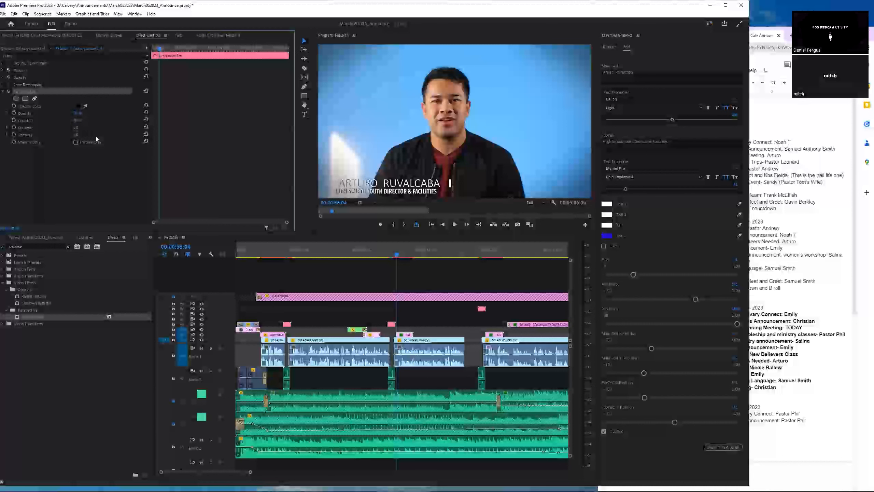
- Compare the name title with its Drop Shadow off and on, and play the start of the kids ministry clip
left_click(7, 92)
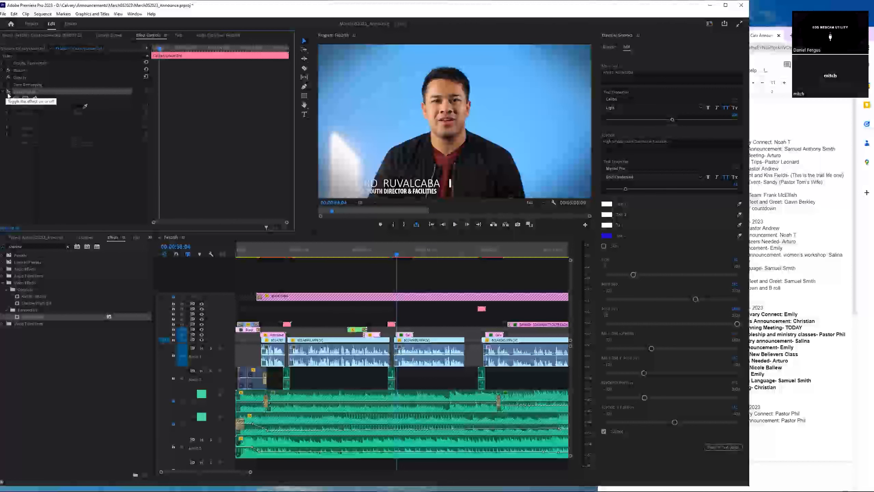
left_click(9, 93)
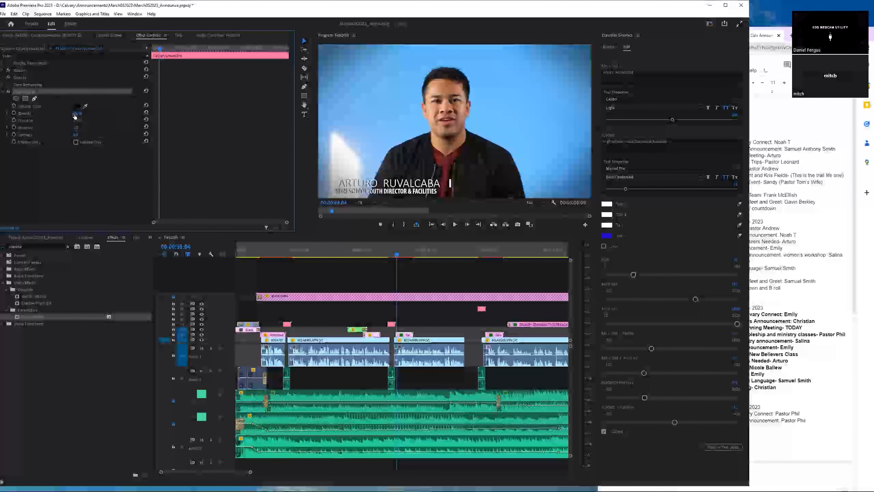
left_click(394, 255)
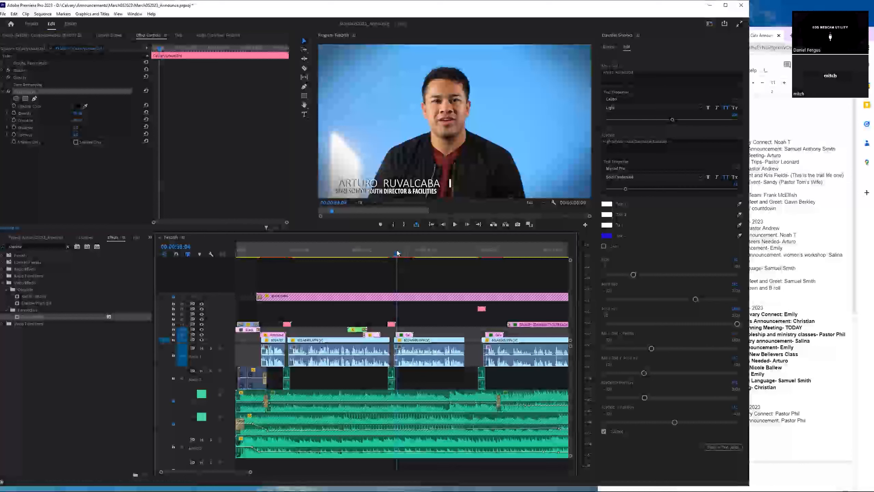
key("space")
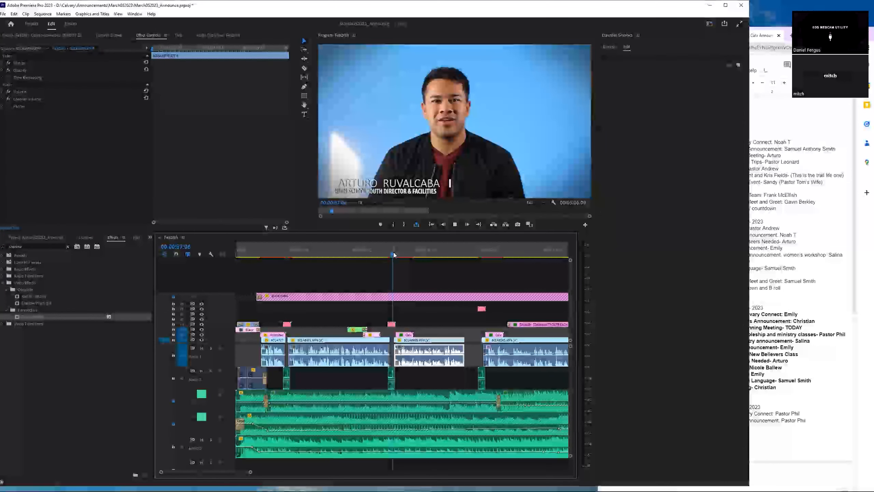
key("space")
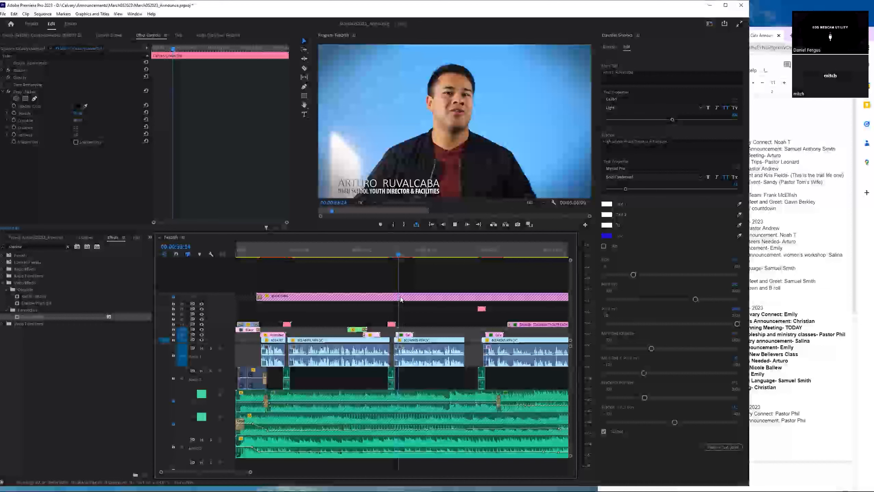
- Replay the opening of the youth director's kids ministry clip to check how the shadowed name title reads
key("space")
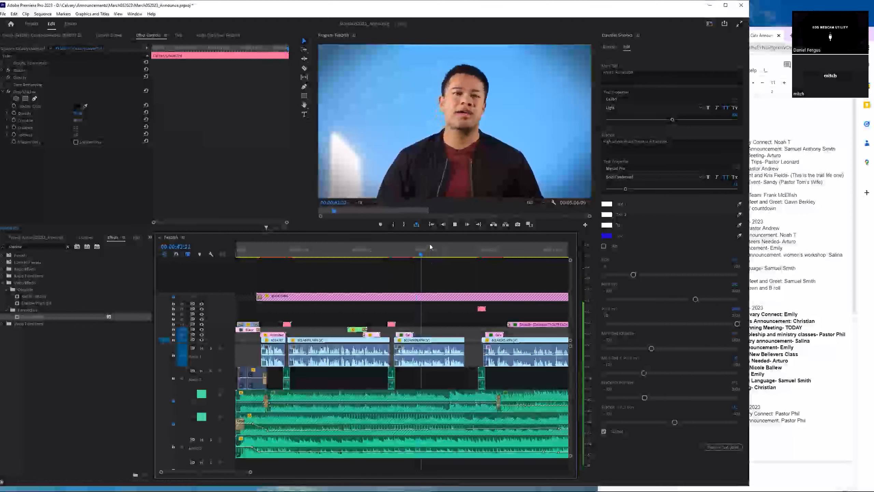
left_click_drag(430, 252, 403, 261)
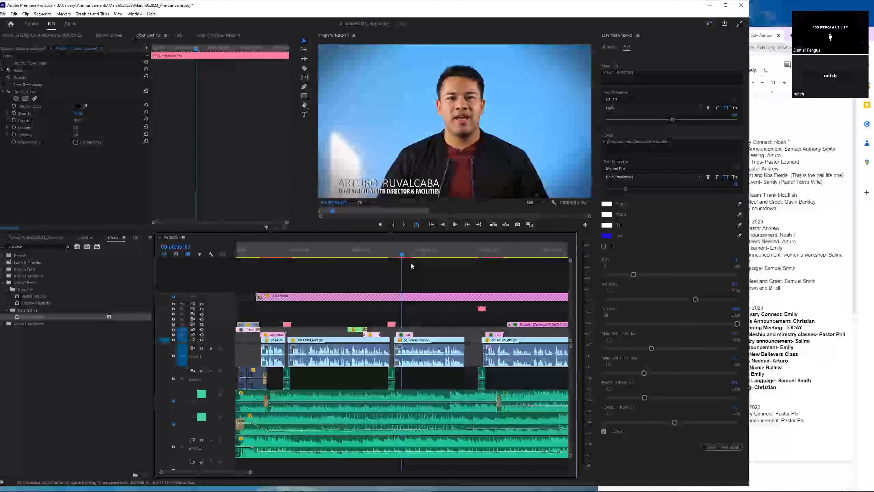
left_click(399, 255)
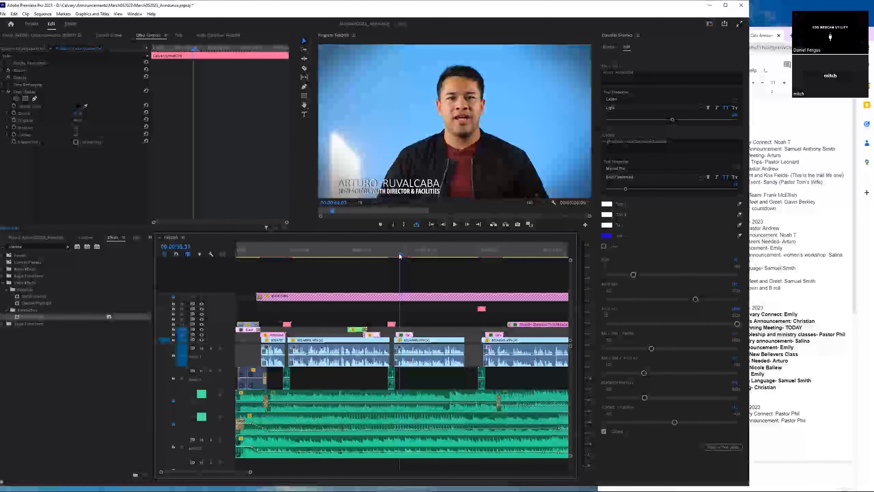
left_click(397, 257)
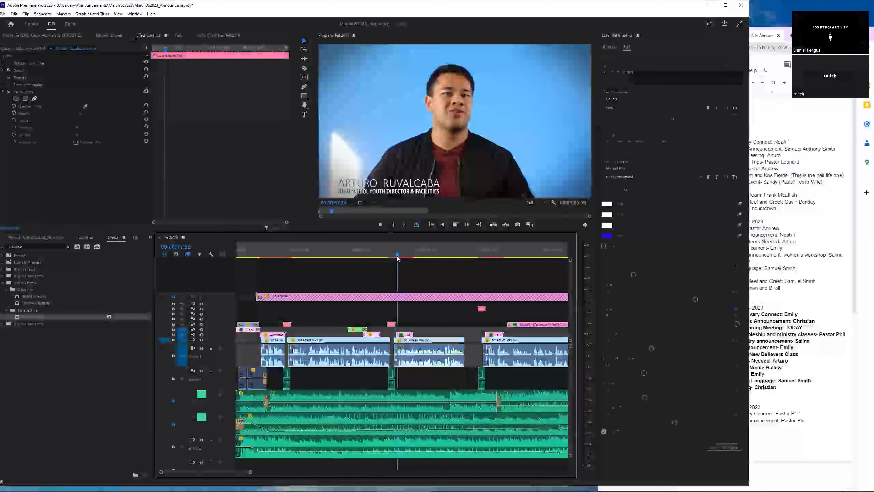
key("space")
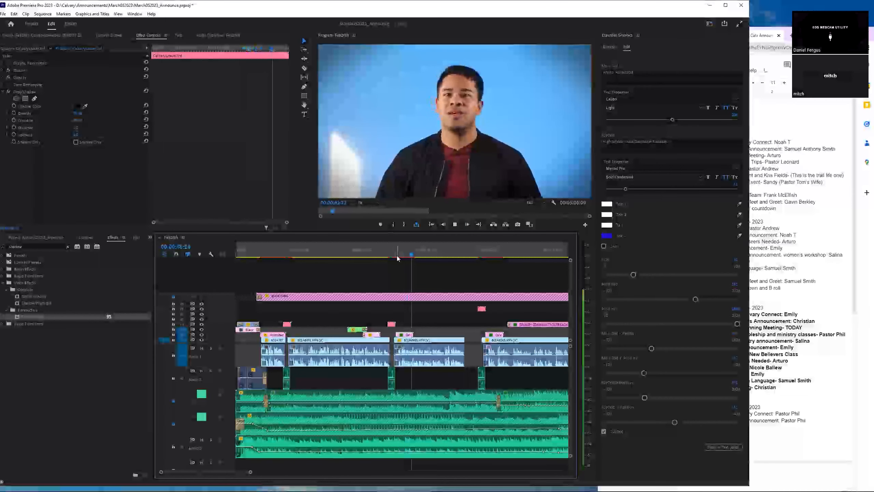
key("space")
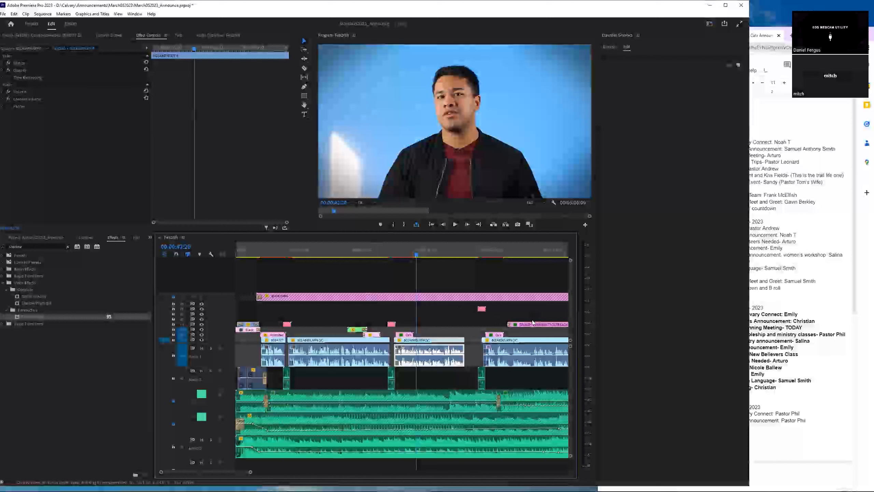
- Find the Grief Share Support Group title further along the sequence and copy it for reuse
left_click(527, 254)
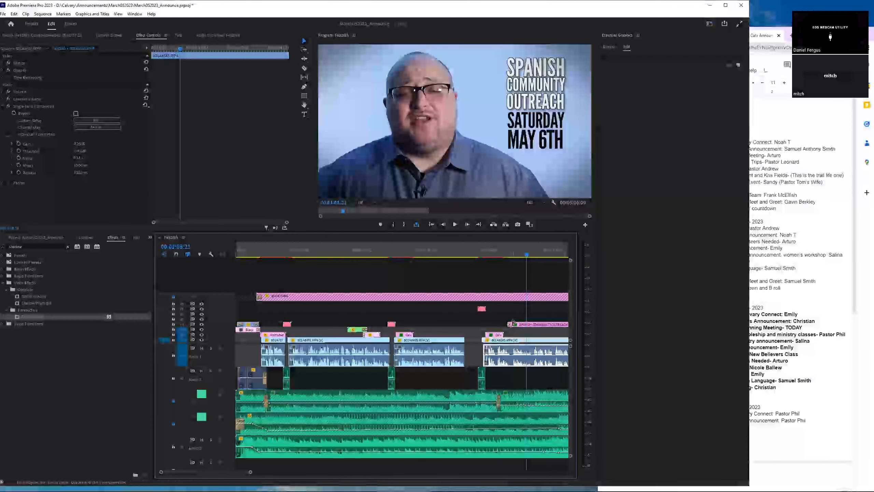
left_click_drag(249, 473, 293, 472)
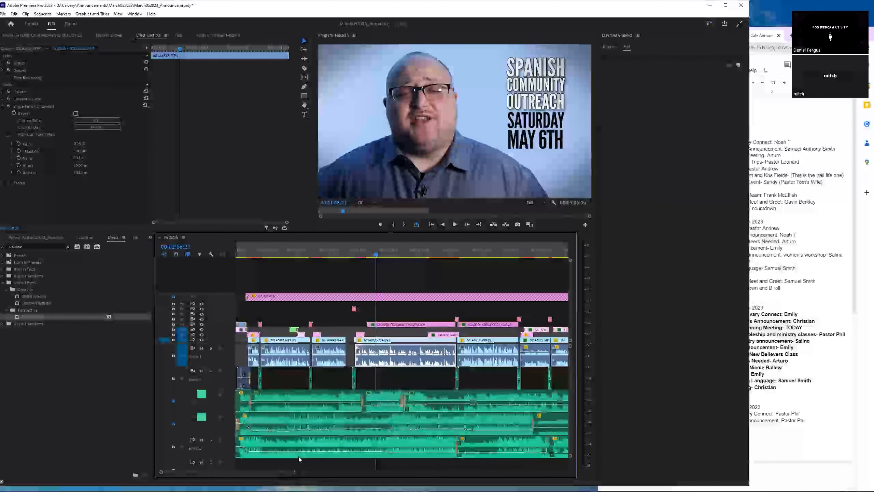
left_click(477, 252)
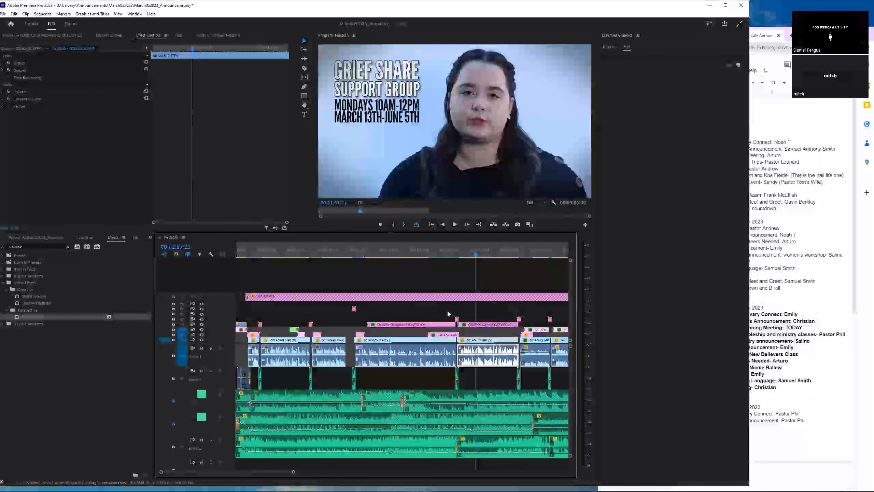
left_click(480, 325)
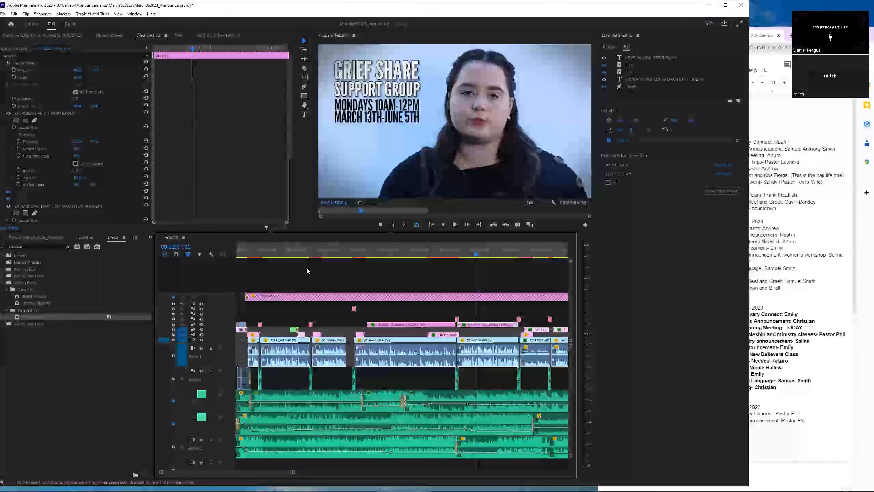
- Try pasting the Grief Share title over the kids ministry clip, then undo the paste
left_click(316, 249)
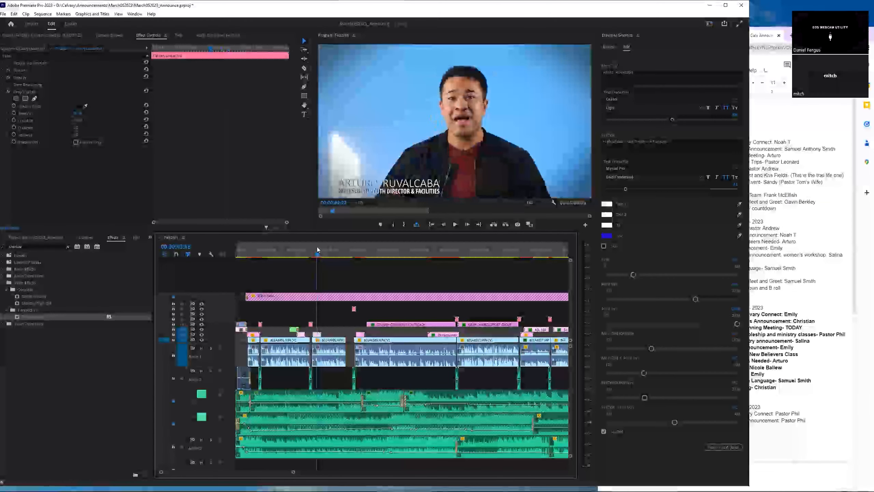
key("ctrl+v")
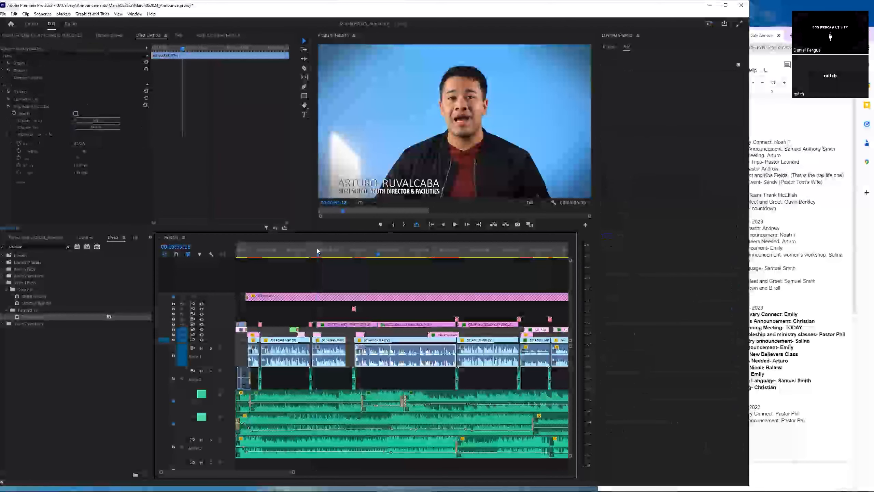
key("ctrl+z")
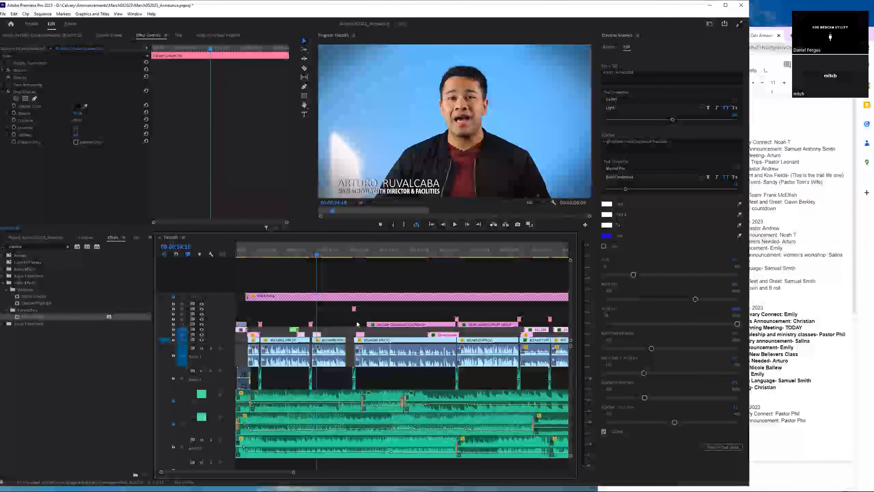
- Shorten the Spanish Community Outreach title from its start to free space ahead of it on the track
left_click_drag(367, 324, 376, 324)
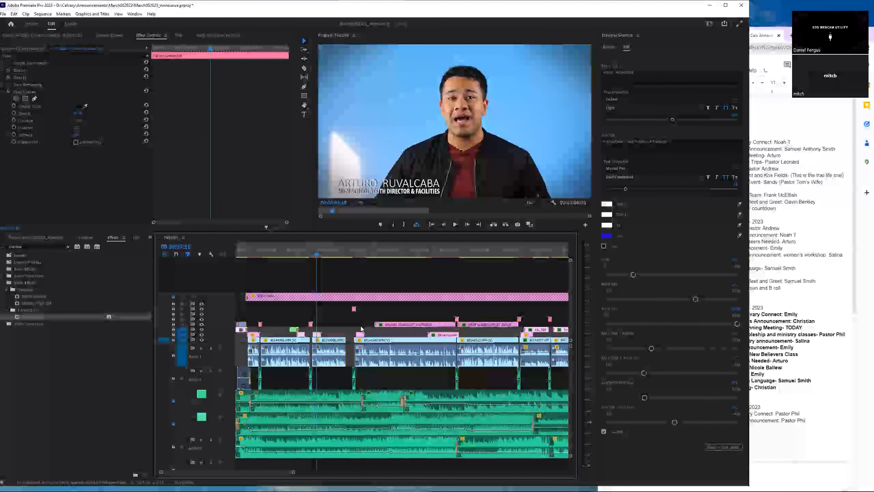
key("ctrl+z")
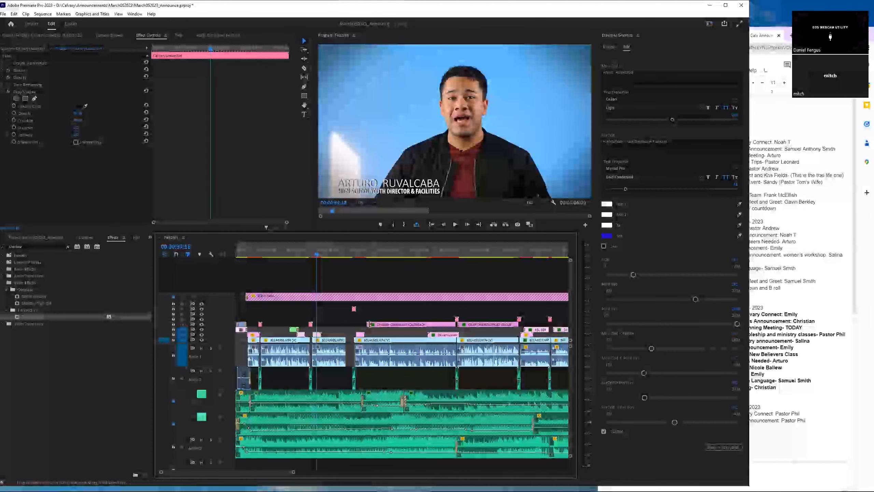
left_click_drag(369, 324, 398, 323)
- Paste the Grief Share title at the start of the kids ministry clip and trim its end to fit within that clip
left_click(313, 256)
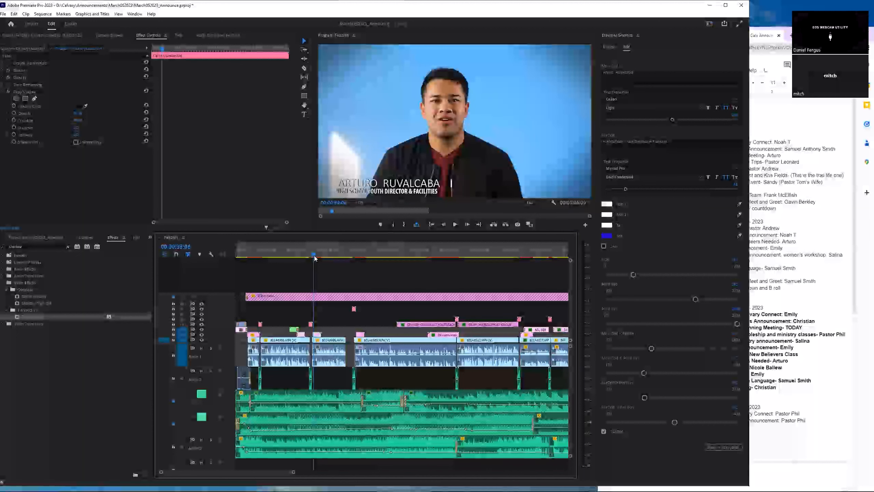
key("ctrl+v")
left_click_drag(373, 324, 340, 324)
left_click(322, 254)
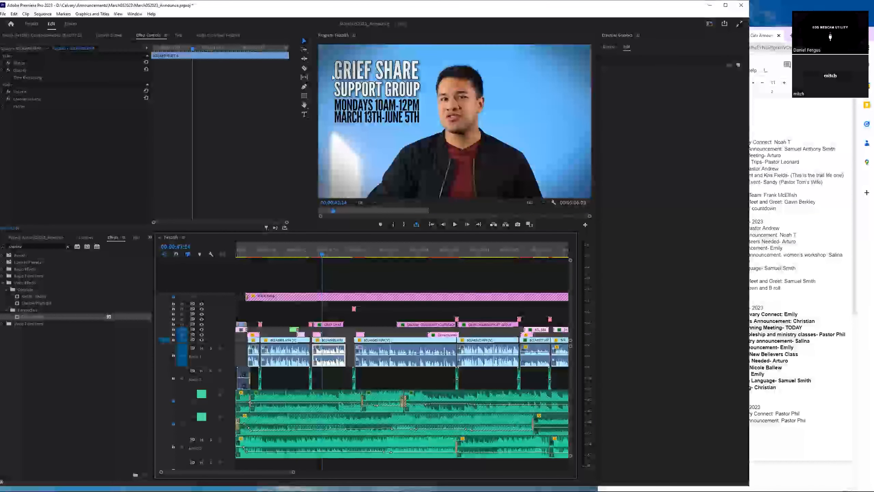
left_click(323, 351)
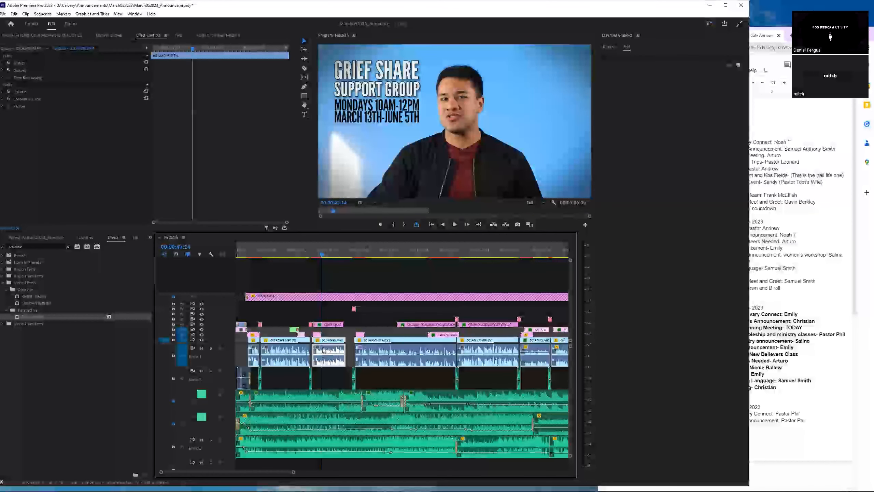
- Replace the pasted title's Grief Share heading with "KIDS MINISTRY" and "INFO MEETING" on two lines
left_click(326, 324)
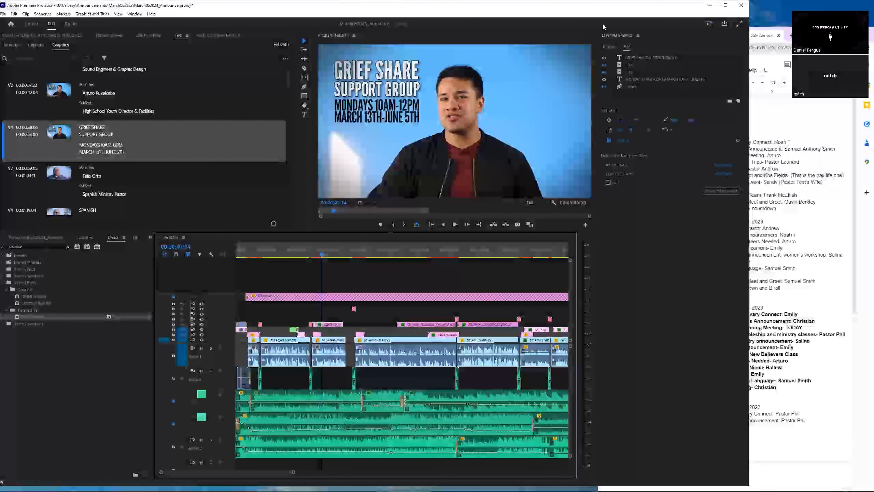
left_click(645, 58)
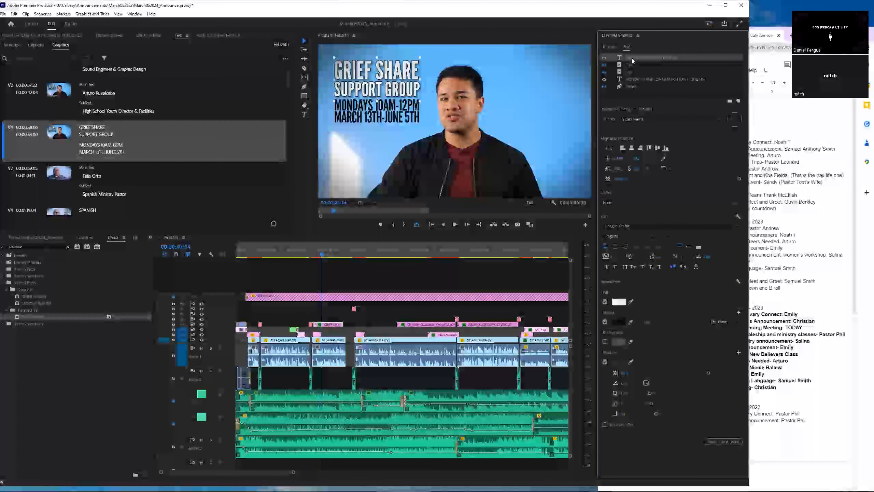
left_click(636, 80)
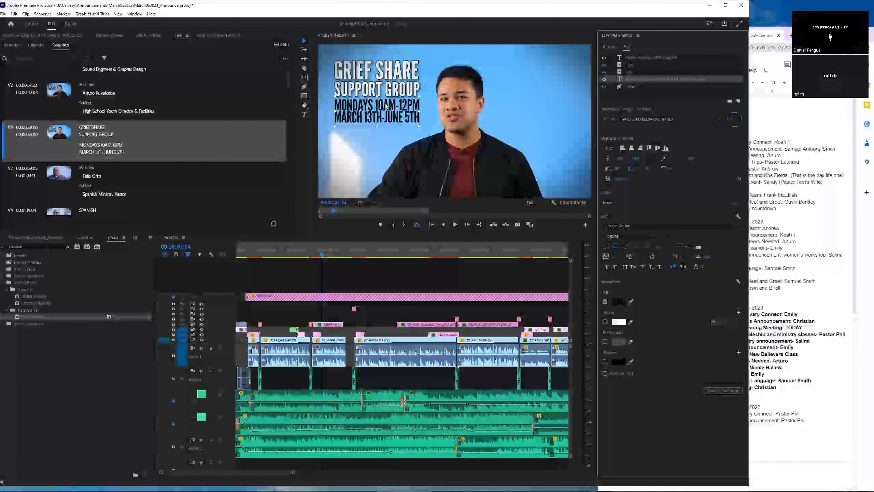
left_click(651, 60)
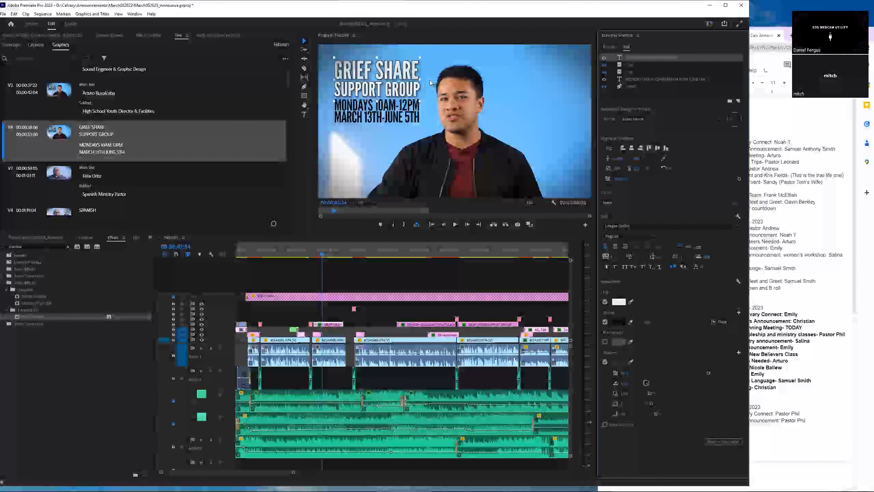
double_click(388, 76)
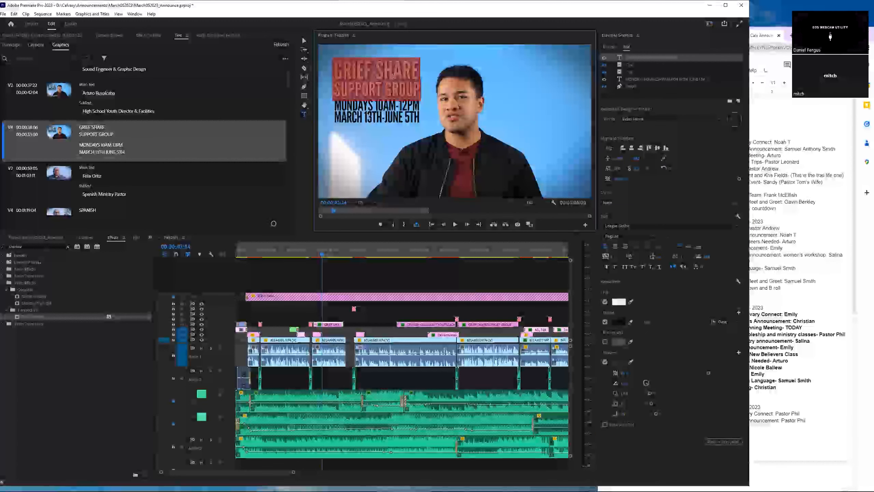
type("Ki")
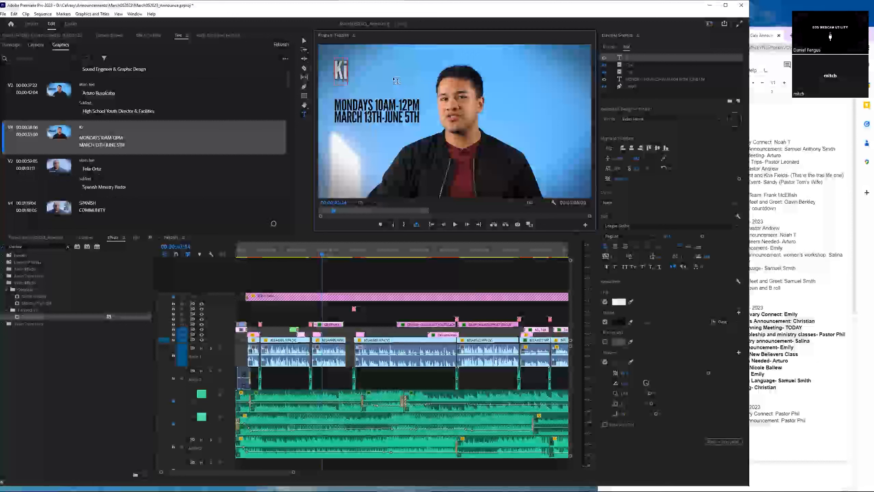
key("BackSpace")
type("IDS")
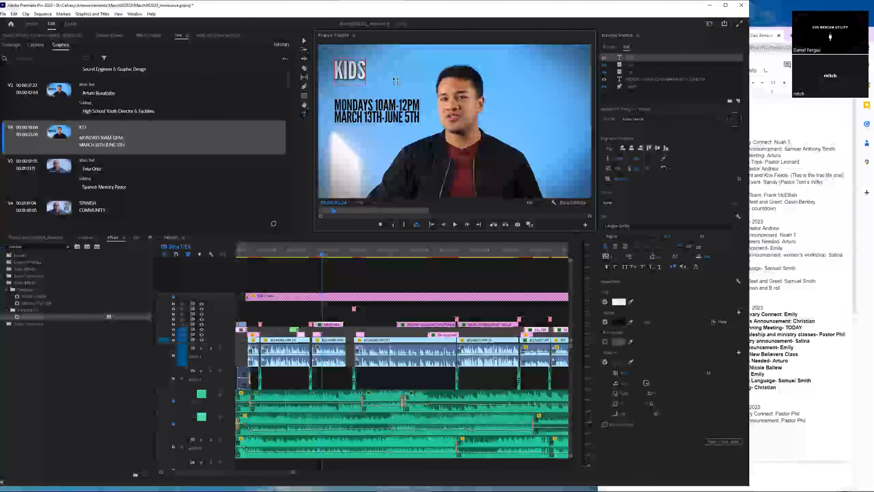
type(" MINISTRY")
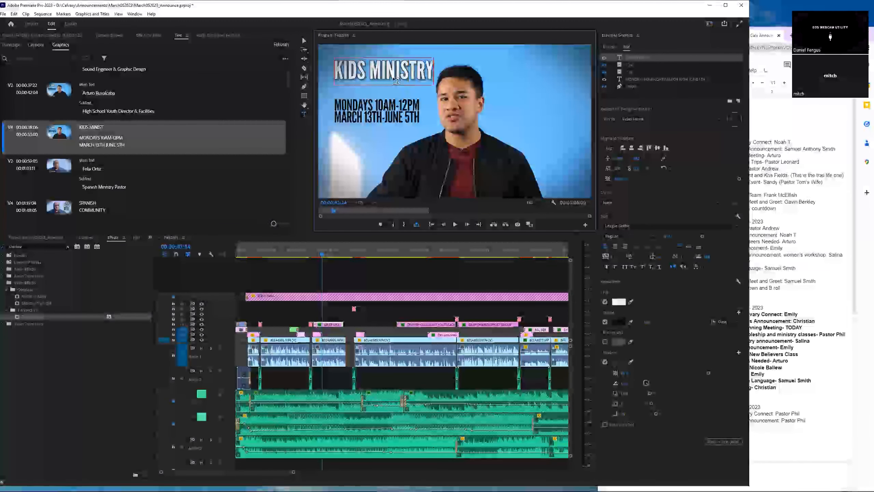
key("Return")
type("IN")
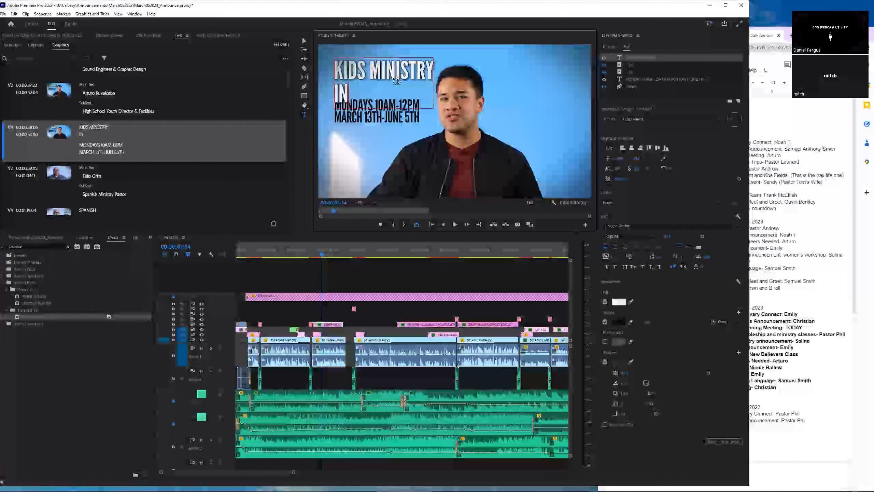
type("FO MEETING")
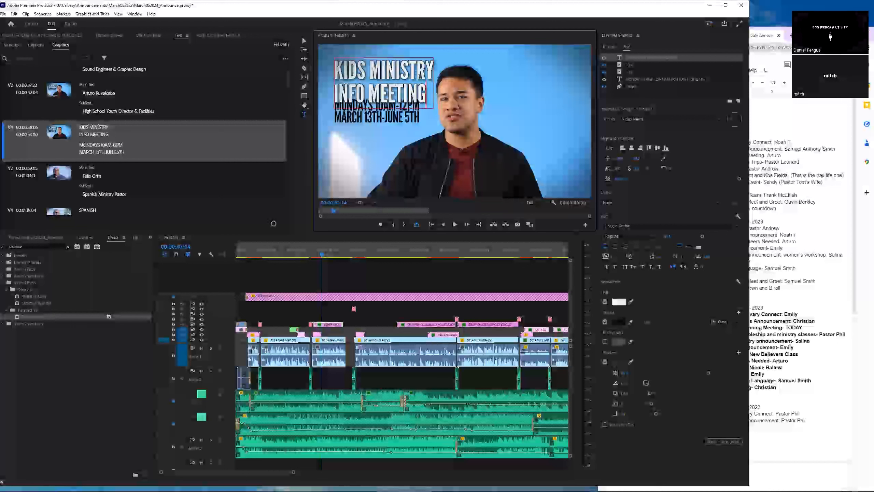
- Reduce the font size of only the KIDS MINISTRY line so its width matches the INFO MEETING line
double_click(384, 66)
left_click(368, 69)
double_click(368, 70)
left_click(355, 71)
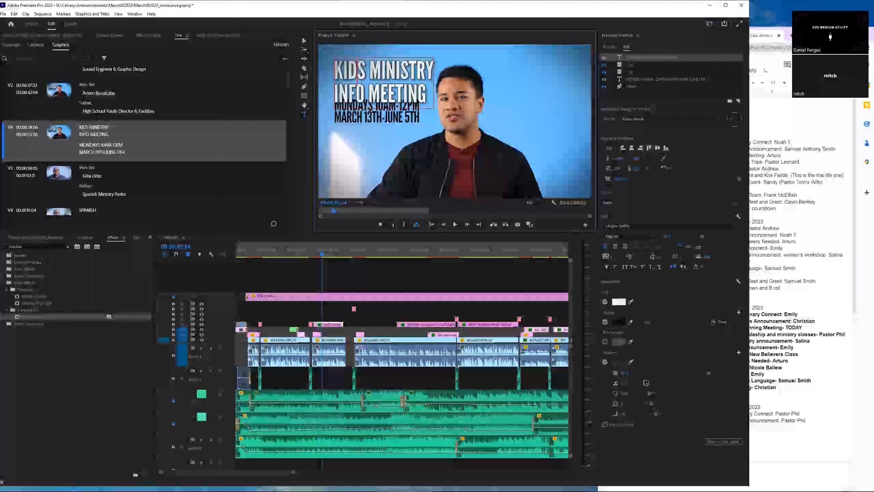
double_click(362, 98)
left_click(362, 99)
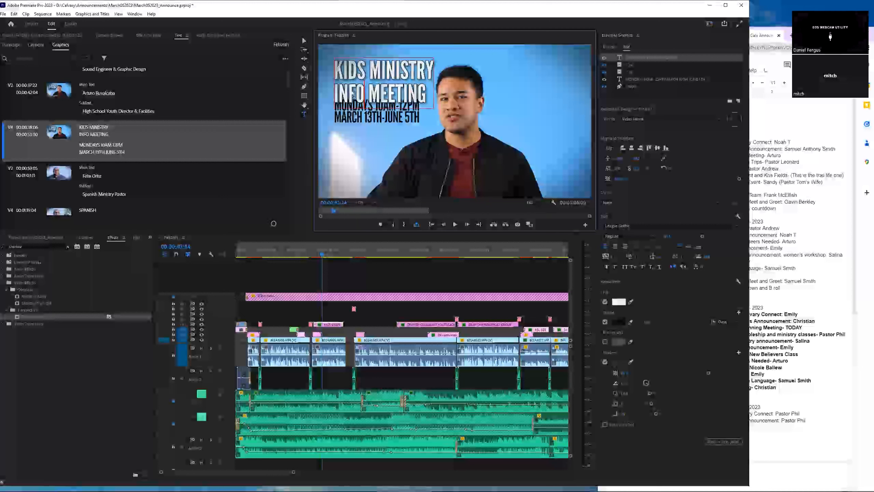
triple_click(379, 91)
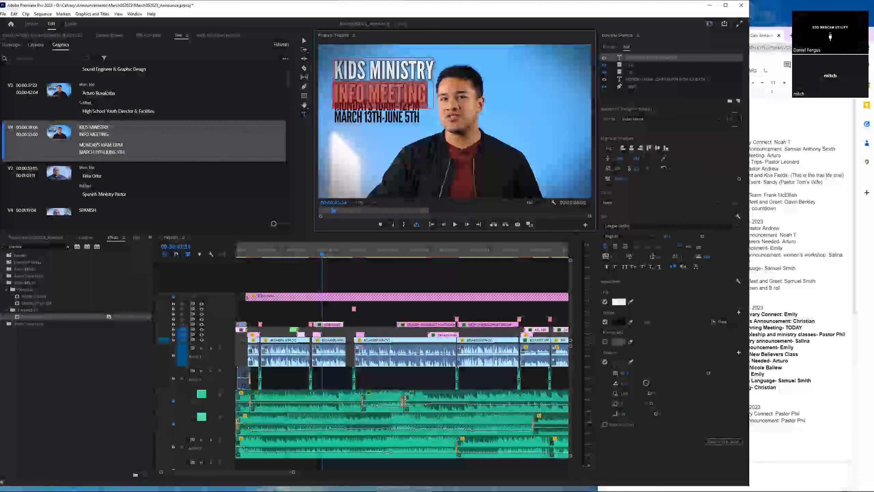
triple_click(389, 70)
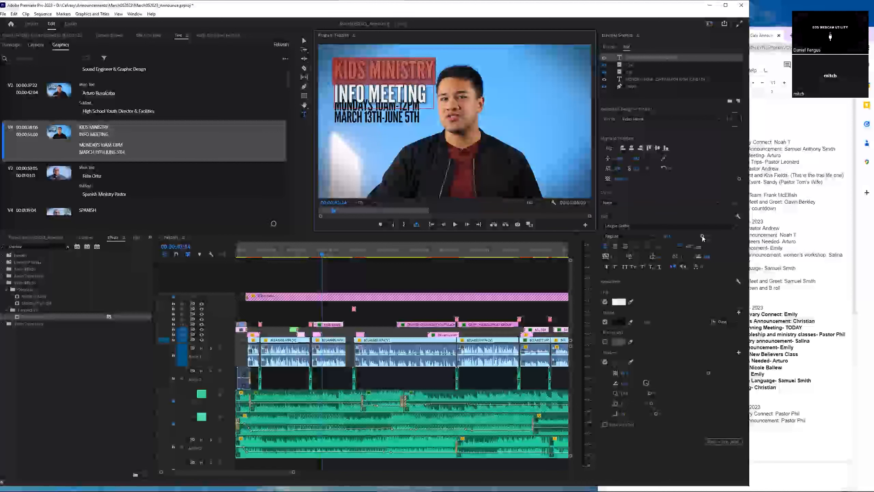
left_click_drag(702, 237, 699, 236)
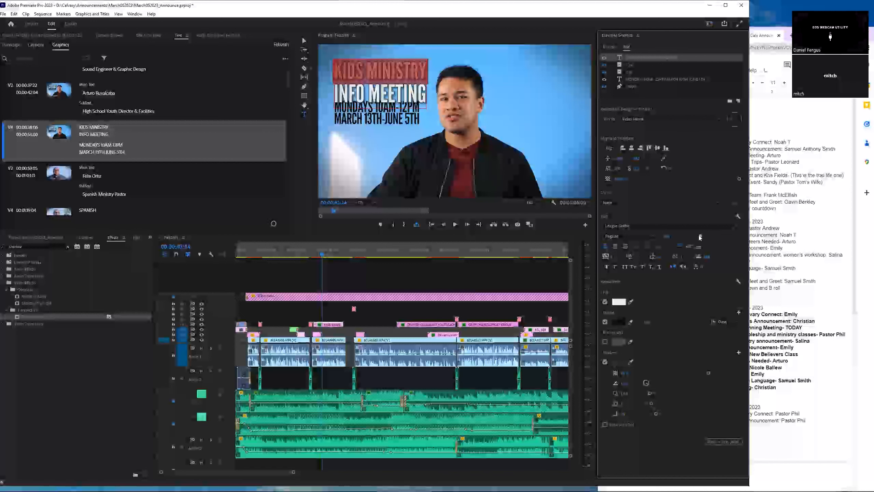
- Tighten the leading of the INFO MEETING line and move the black date text down clear of the heading
left_click(370, 93)
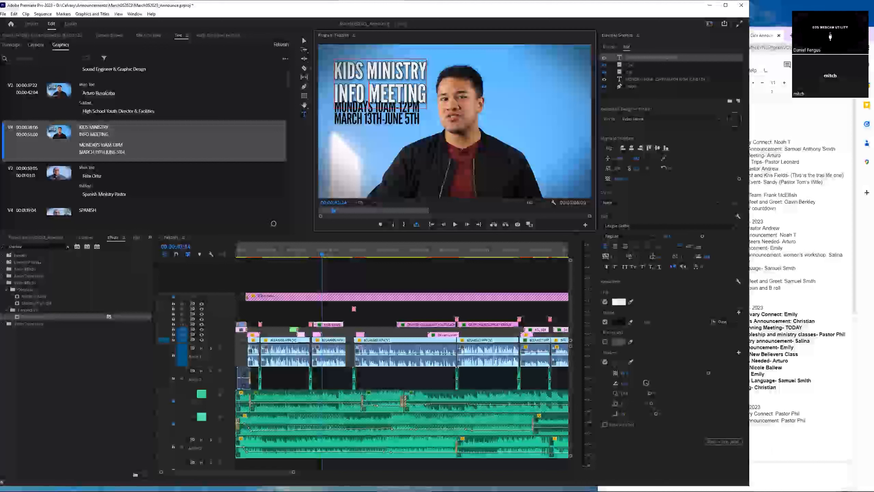
left_click_drag(425, 89, 321, 94)
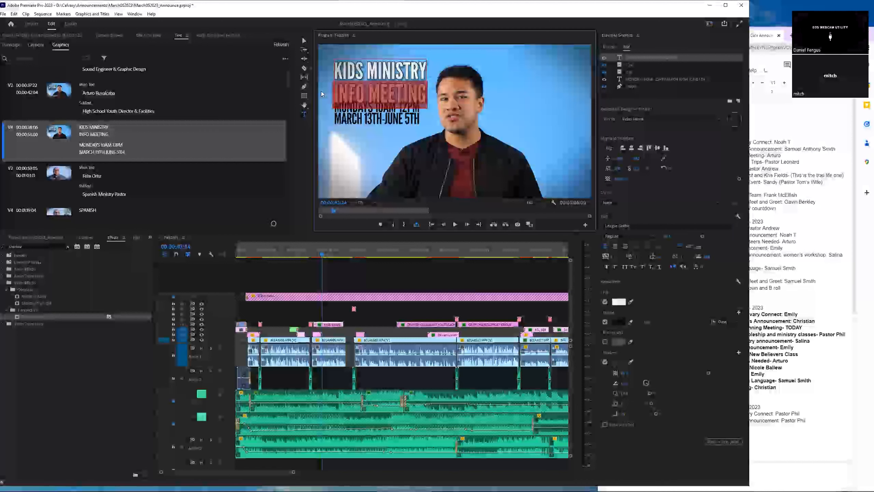
left_click(364, 117)
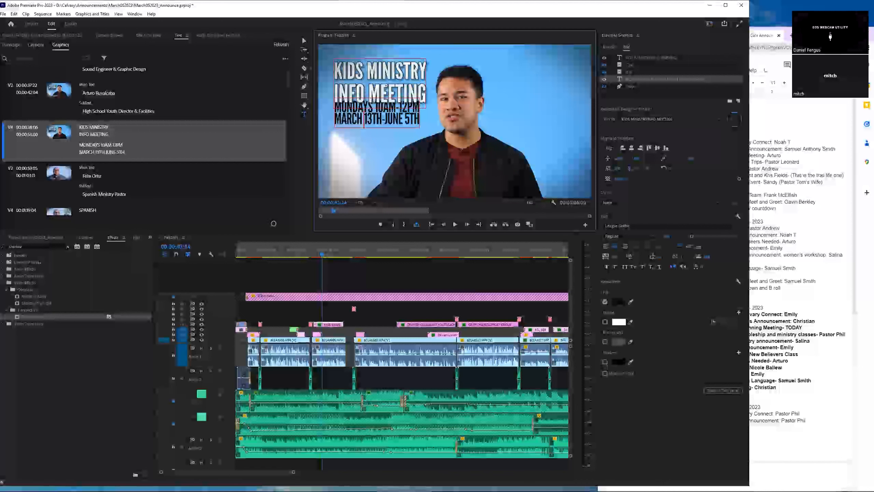
triple_click(417, 91)
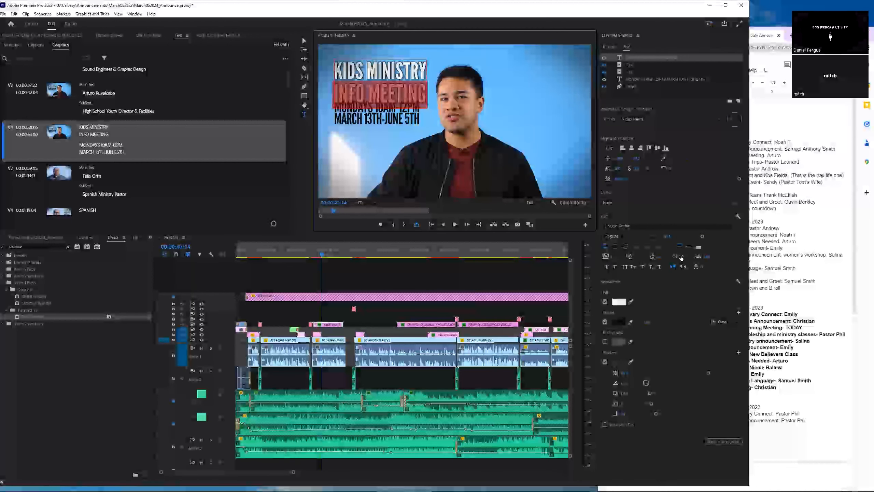
left_click_drag(680, 258, 671, 257)
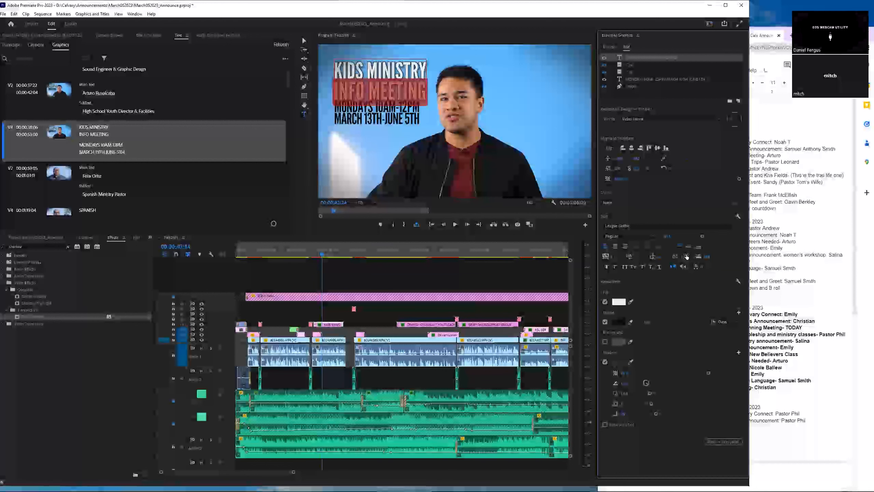
left_click(304, 42)
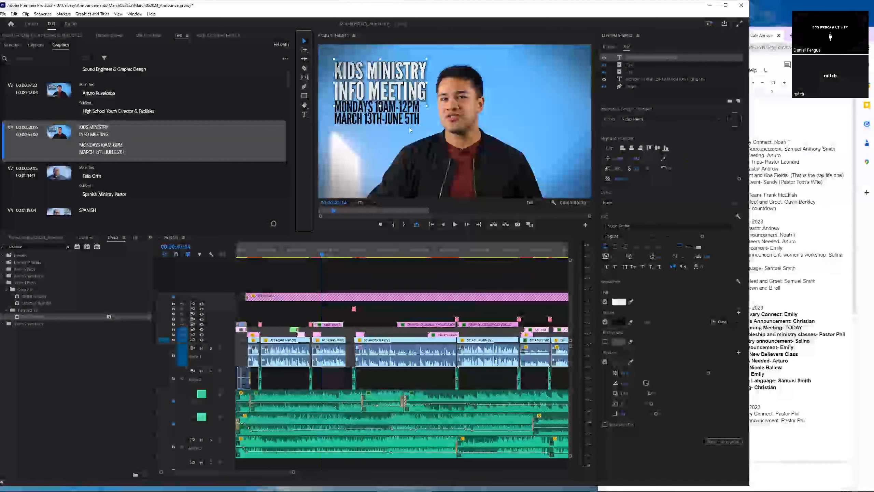
left_click(380, 119)
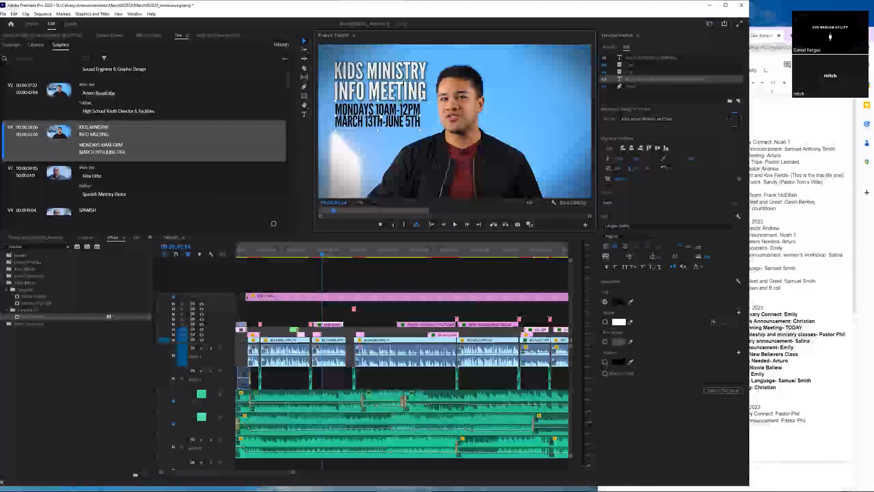
left_click_drag(378, 114, 379, 114)
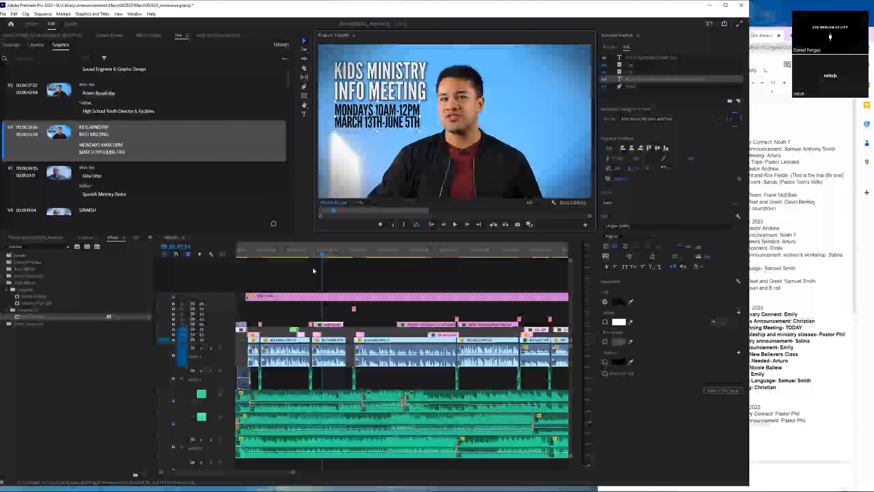
- Play part of the kids ministry clip for the meeting details and replace MONDAYS in the date text with "MARCH 19TH"
left_click(320, 253)
key("space")
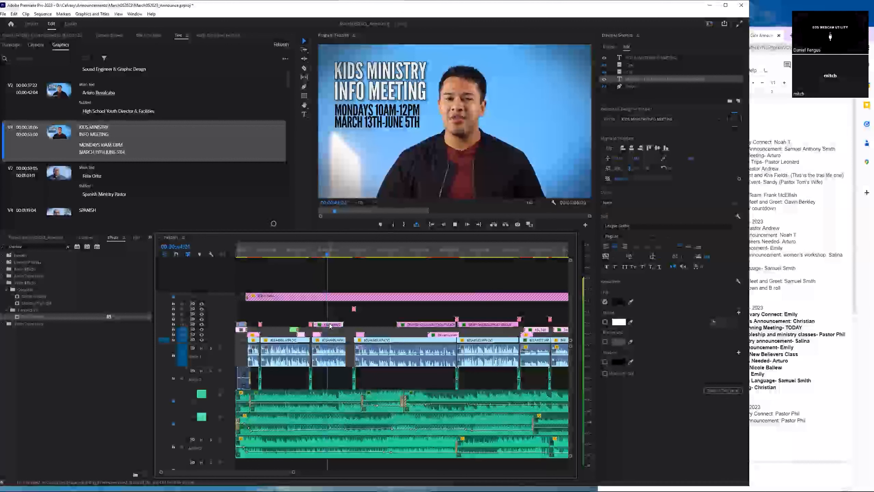
left_click(328, 255)
left_click_drag(327, 254, 323, 255)
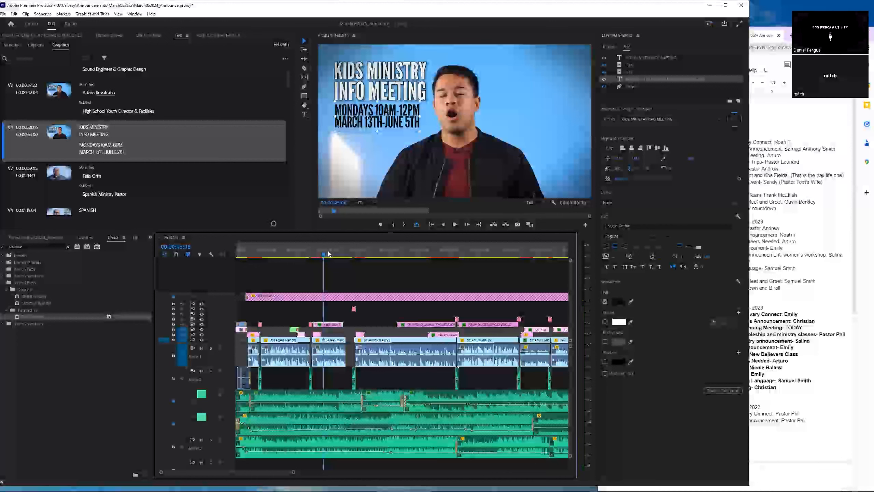
left_click(361, 114)
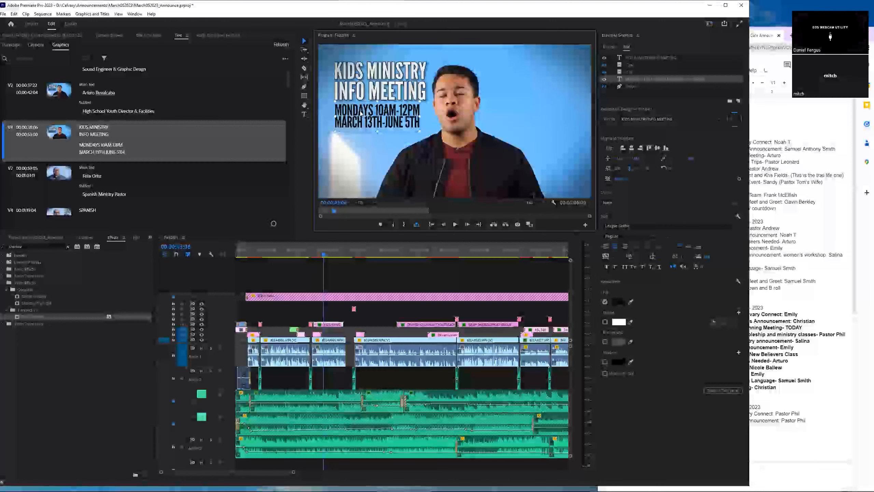
double_click(366, 125)
left_click_drag(374, 114, 343, 116)
type("ARCH 19TH")
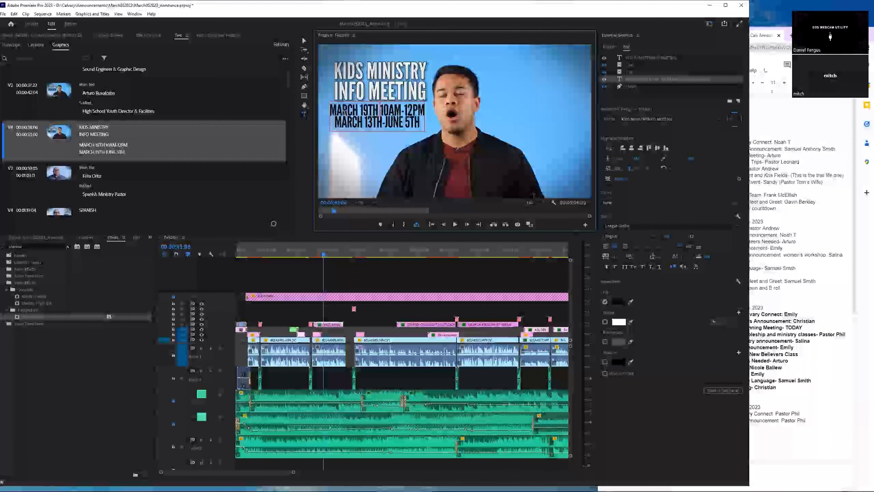
- Replace the 10AM-12PM time on the MARCH 19TH line with "AFTER"
key("shift+Right")
key("shift+Right")
key("shift+Right")
key("shift+Right")
key("shift+Right")
key("shift+Right")
key("shift+Right")
key("shift+Right")
key("shift+Right")
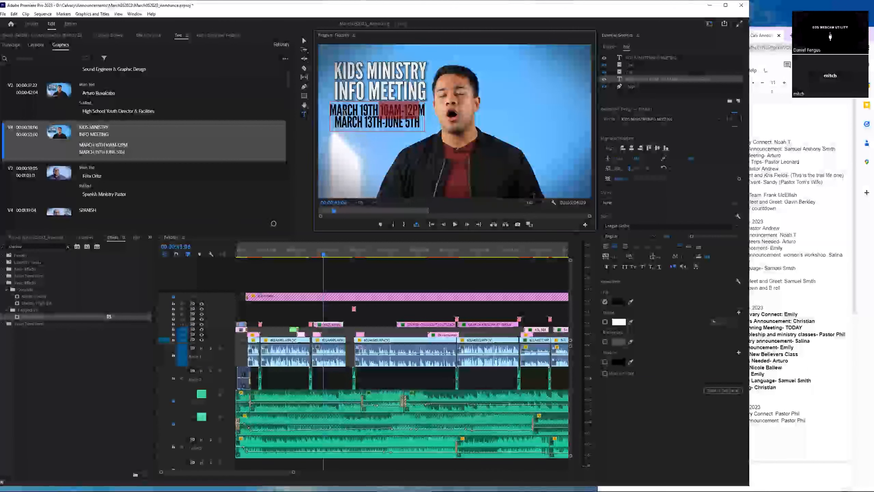
key("BackSpace")
type("AFTER")
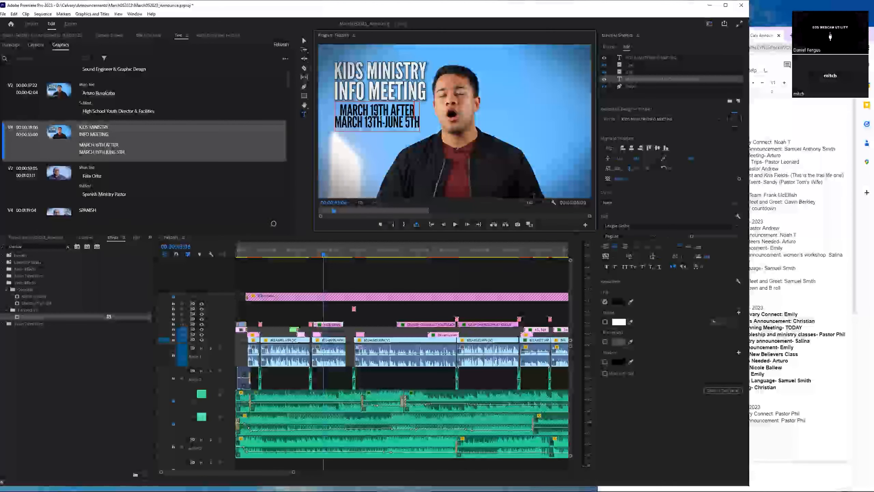
- Replace the MARCH 13TH-JUNE 5TH line with "AFTER 2ND SERVICE" and delete the word AFTER from the line above
triple_click(371, 121)
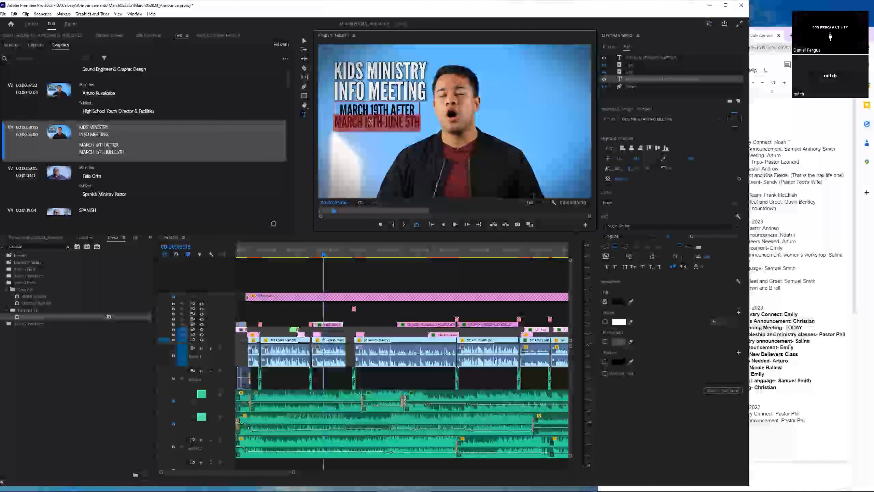
type("AFTER 2ND SERVICE")
key("Up")
key("BackSpace")
key("BackSpace")
key("BackSpace")
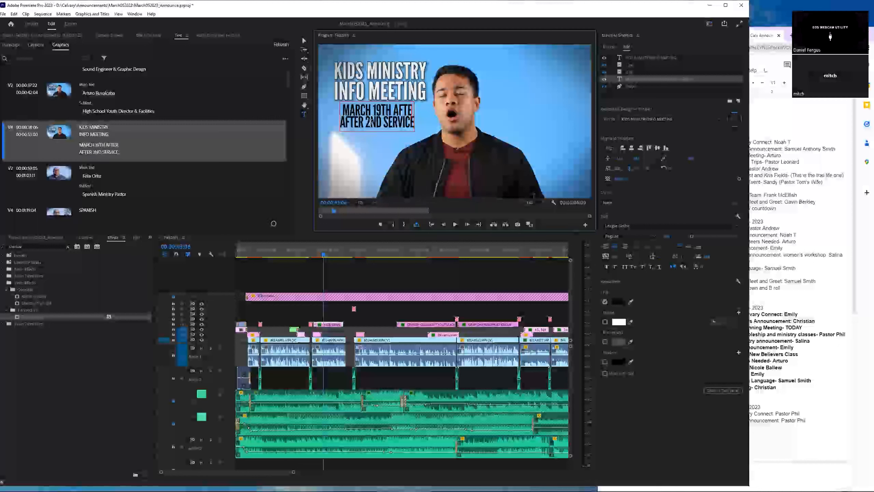
key("BackSpace")
key("BackSpace")
key("BackSpace")
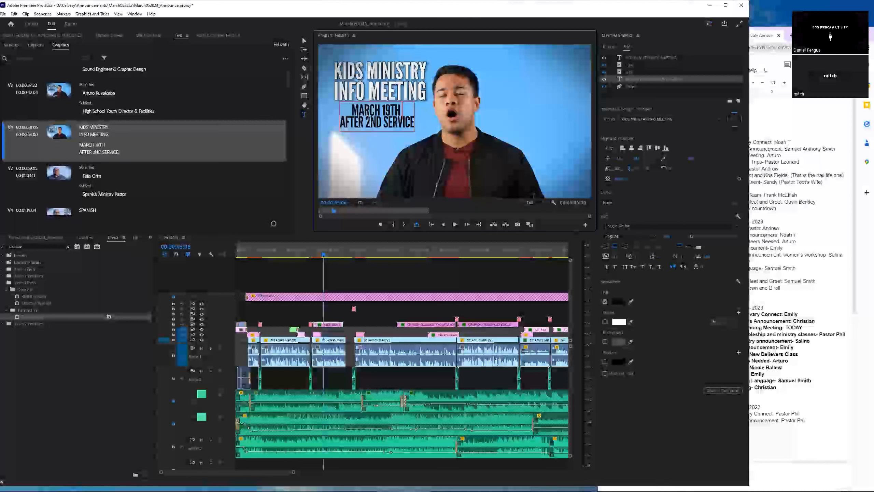
- Enlarge the MARCH 19TH line to about the width of AFTER 2ND SERVICE and reduce both heading lines to a similar width
triple_click(368, 111)
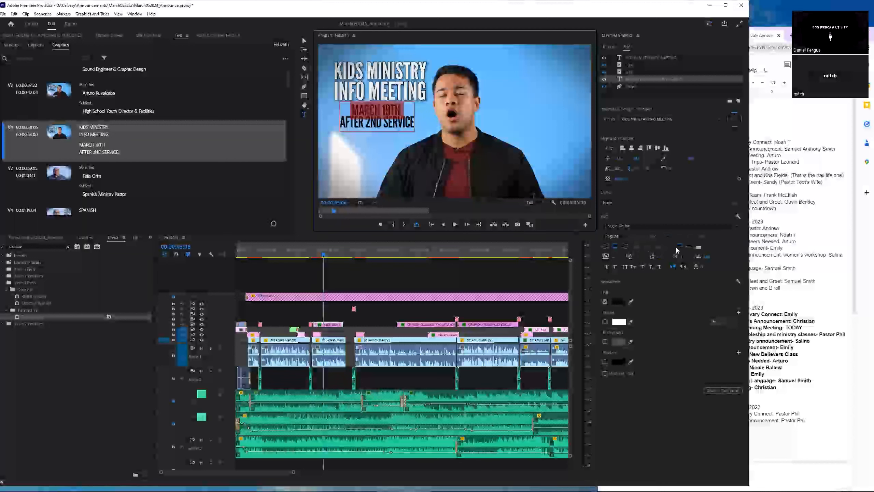
left_click_drag(668, 237, 701, 236)
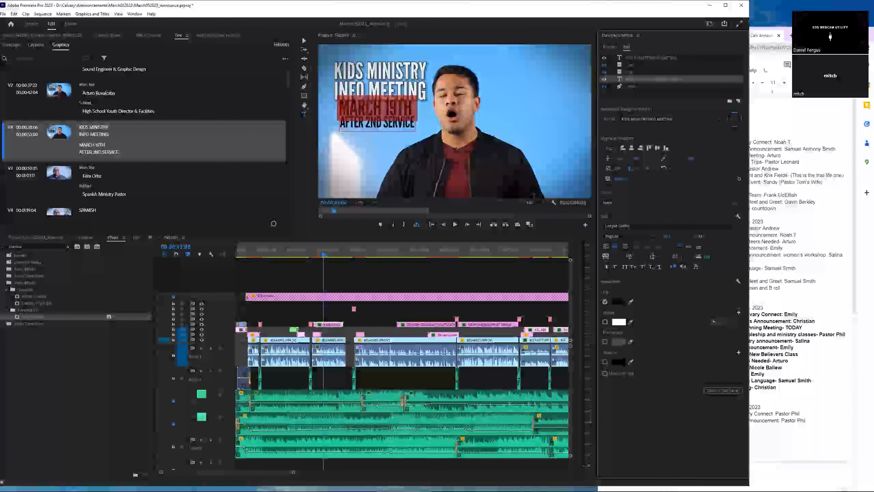
left_click(377, 71)
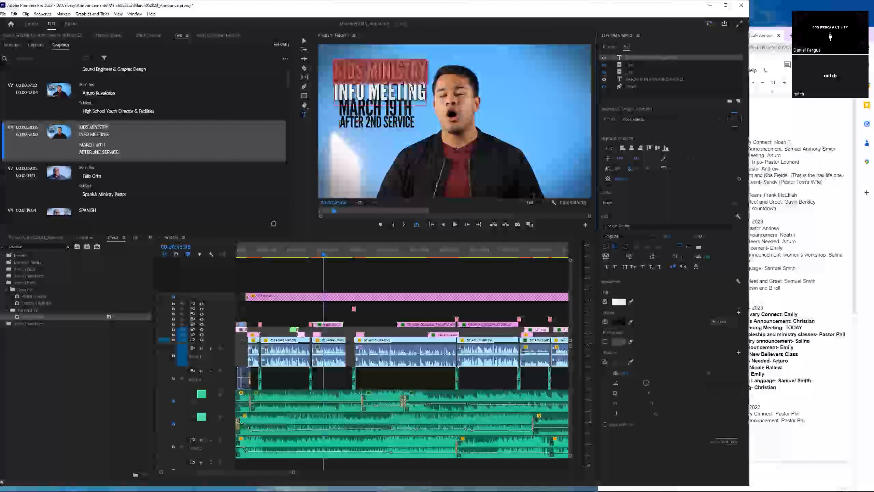
left_click_drag(700, 236, 695, 237)
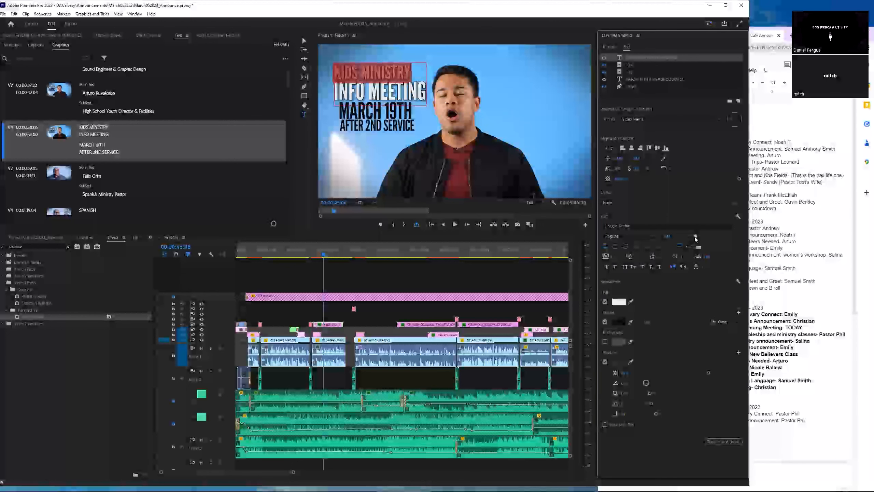
triple_click(369, 89)
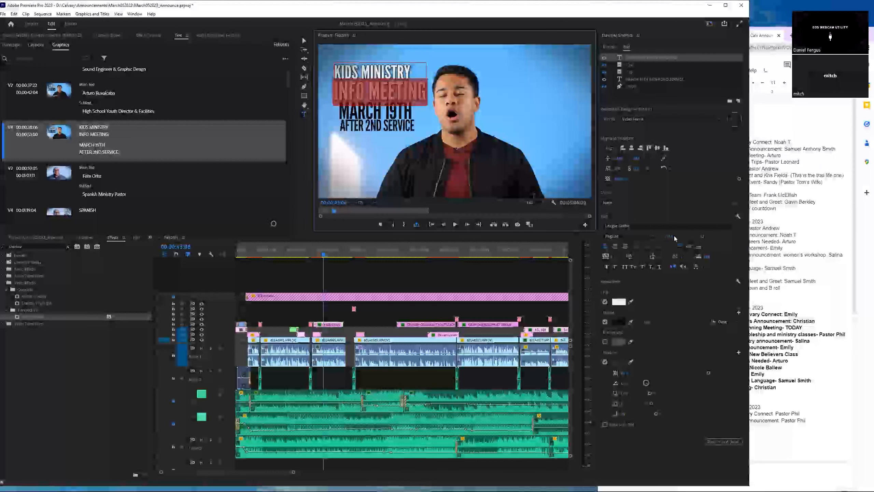
left_click_drag(701, 238, 695, 238)
left_click(303, 40)
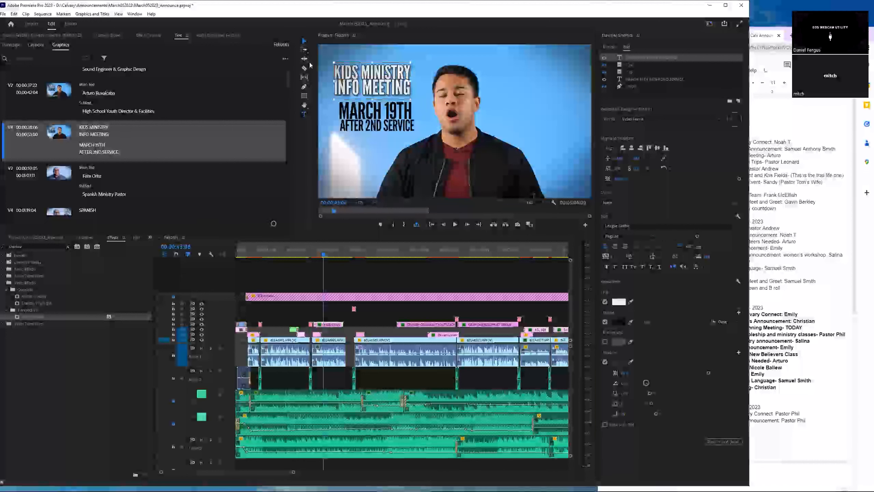
- Move the date text up beneath the INFO MEETING line and fine-tune the font size of the MARCH 19TH line
left_click(359, 119)
left_click_drag(359, 121, 358, 107)
double_click(359, 105)
triple_click(358, 105)
left_click_drag(699, 237, 700, 236)
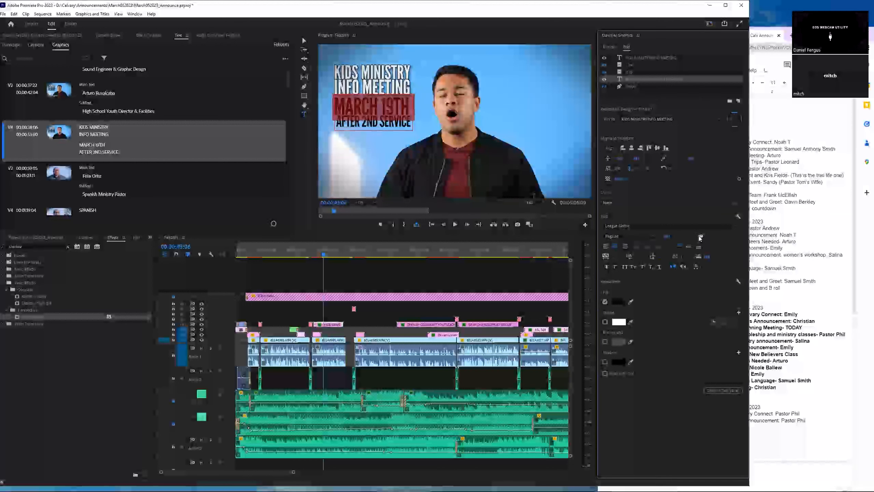
- Slightly reduce the font size of only the AFTER 2ND SERVICE line
left_click(359, 121)
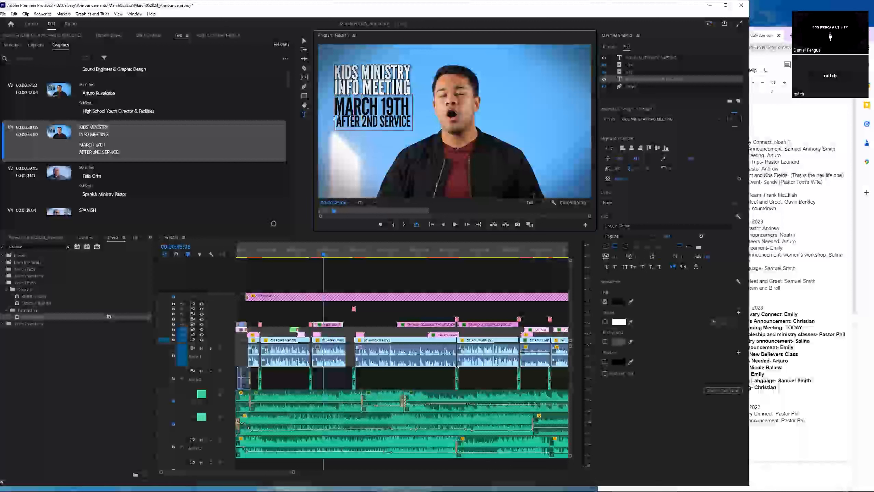
left_click(354, 110)
left_click_drag(336, 121, 411, 121)
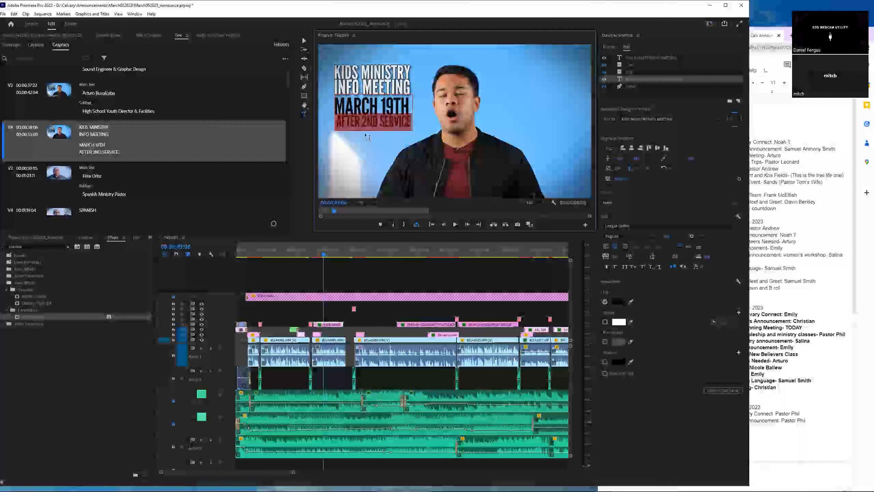
left_click_drag(680, 257, 690, 237)
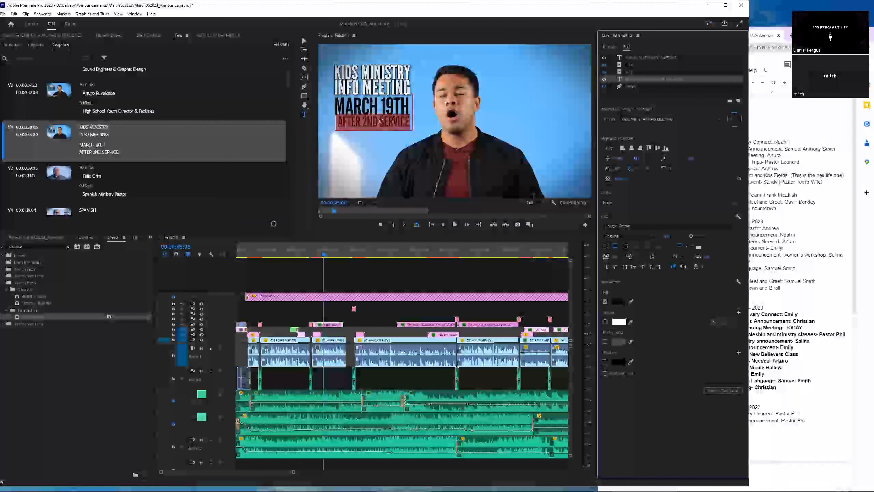
- Remove the stray space at the line break after MARCH 19TH, keeping AFTER 2ND SERVICE on its own line
left_click(337, 124)
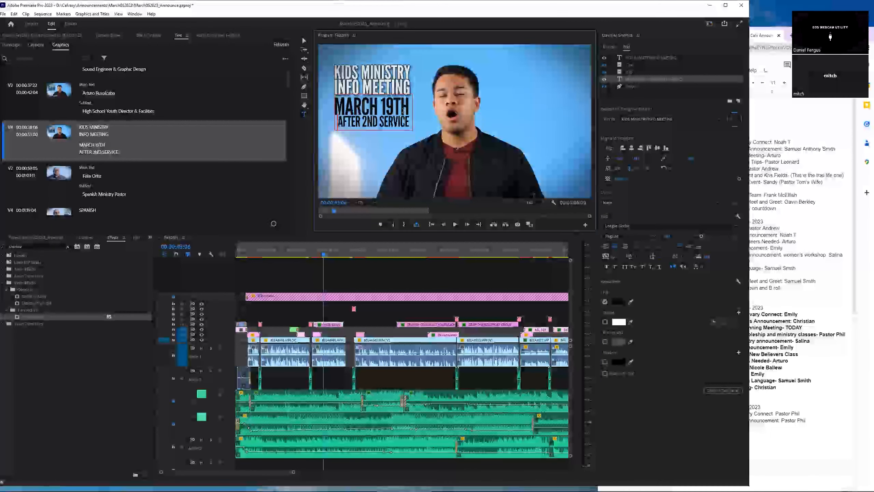
key("Delete")
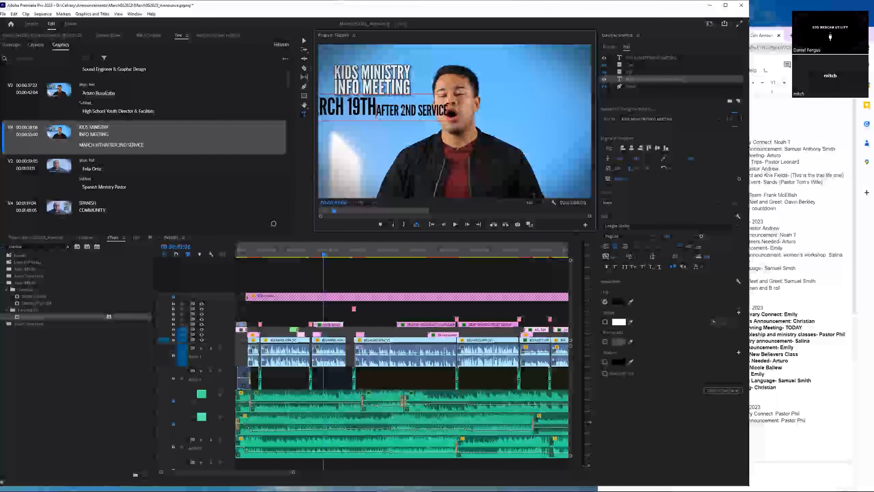
key("Return")
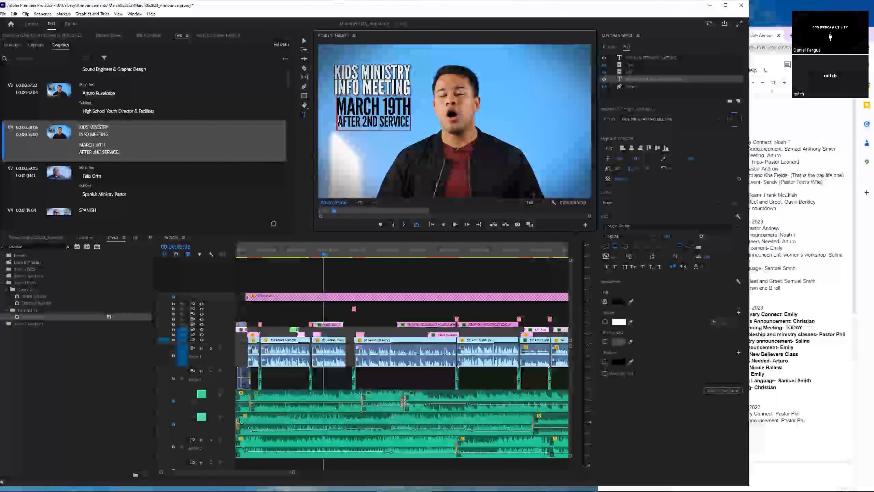
- Adjust the AFTER 2ND SERVICE font size to match the width of MARCH 19TH and align the date text under the heading
left_click_drag(337, 122, 411, 124)
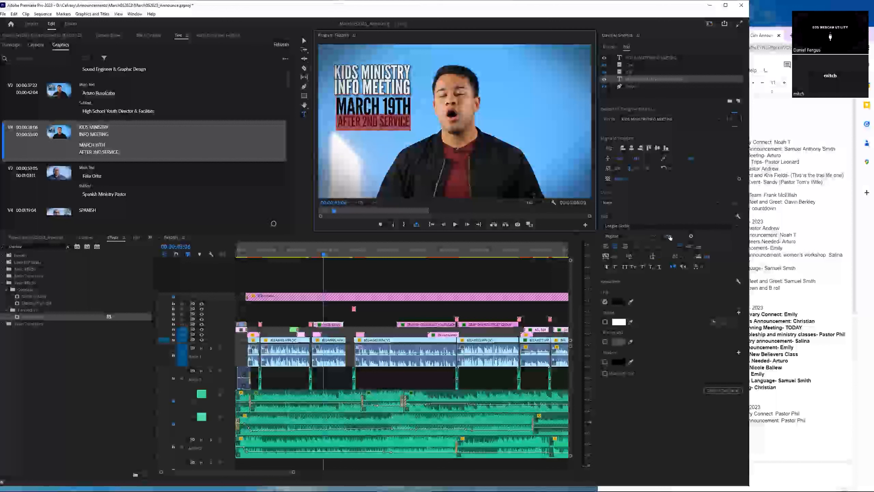
left_click(692, 237)
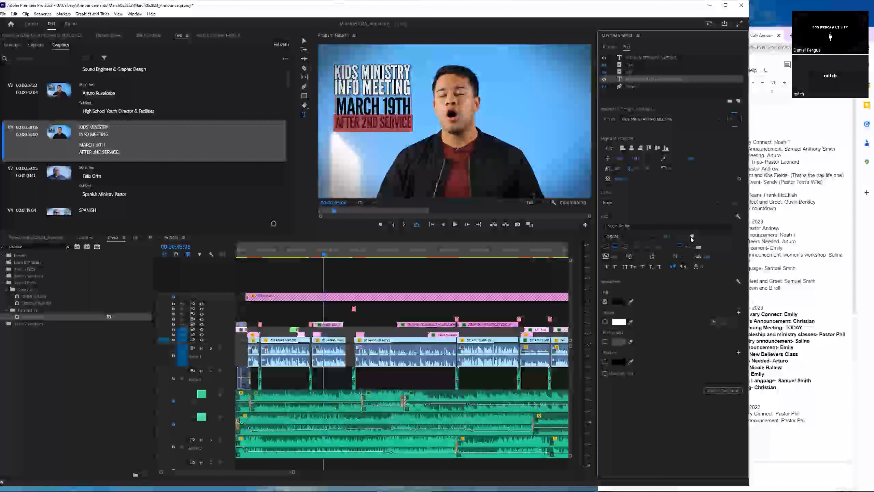
left_click_drag(691, 236, 690, 237)
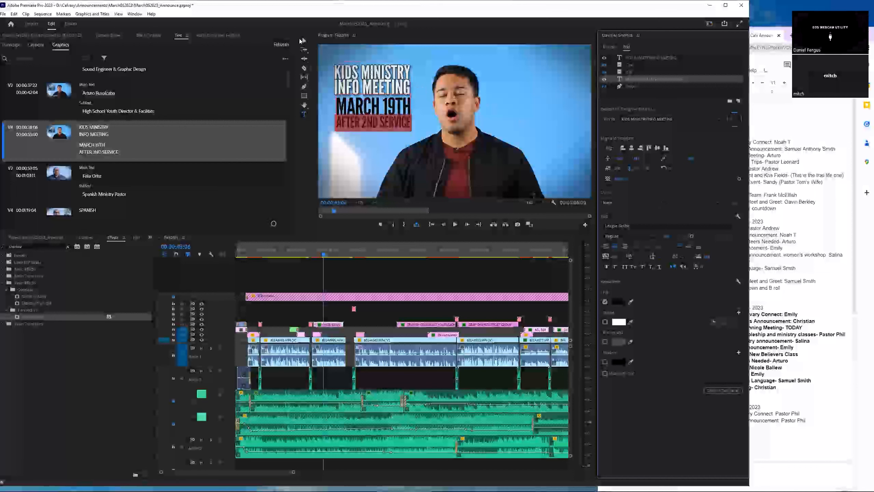
left_click(302, 41)
left_click(367, 149)
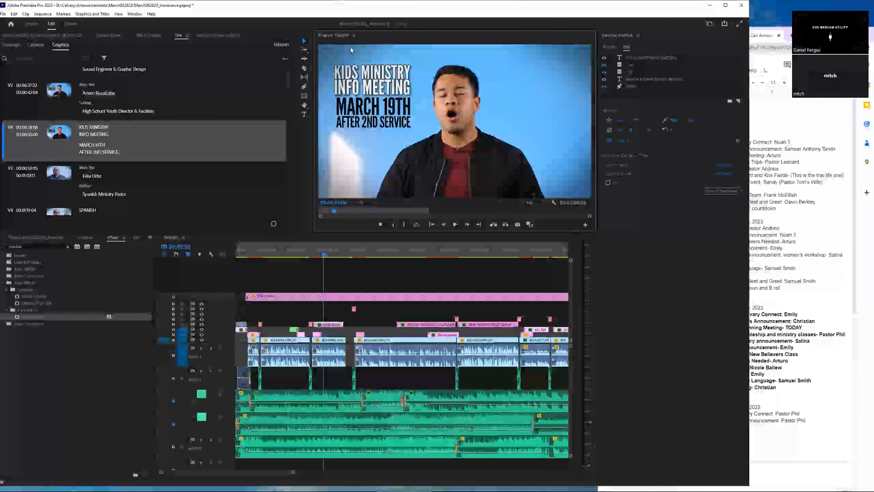
left_click(367, 101)
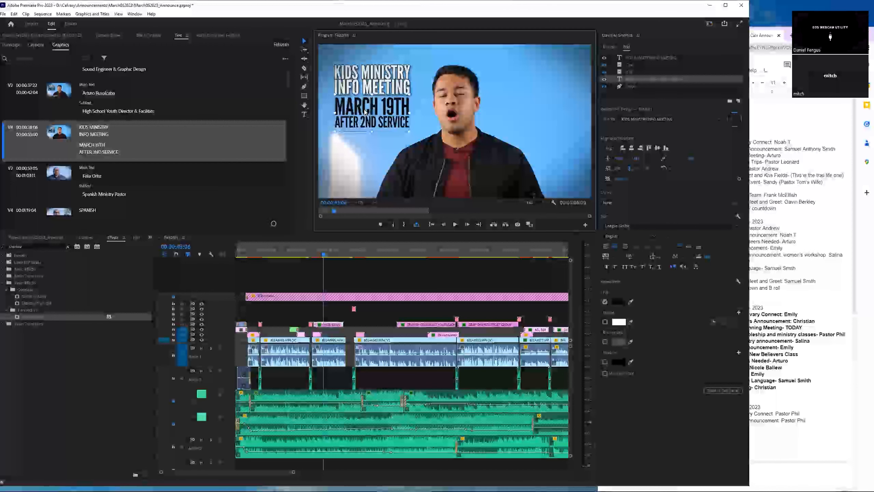
- Fine-tune the position of the MARCH 19TH / AFTER 2ND SERVICE text layer beneath the Kids Ministry heading
left_click(358, 142)
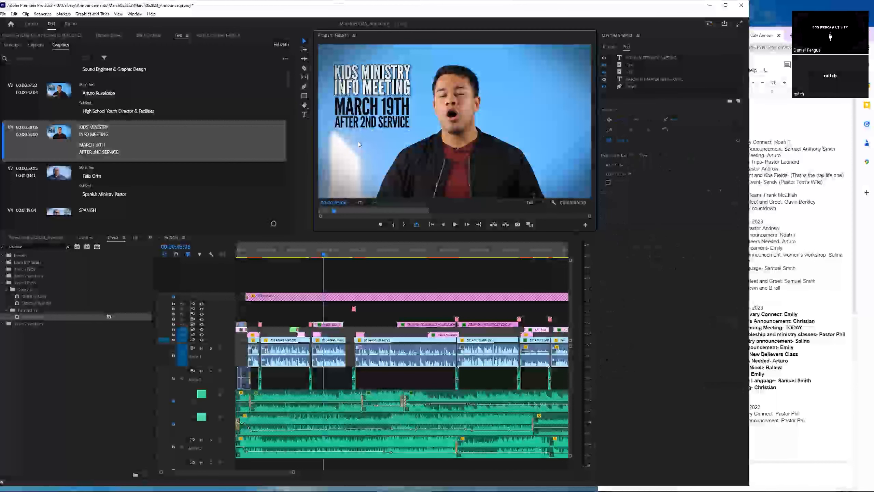
left_click(367, 110)
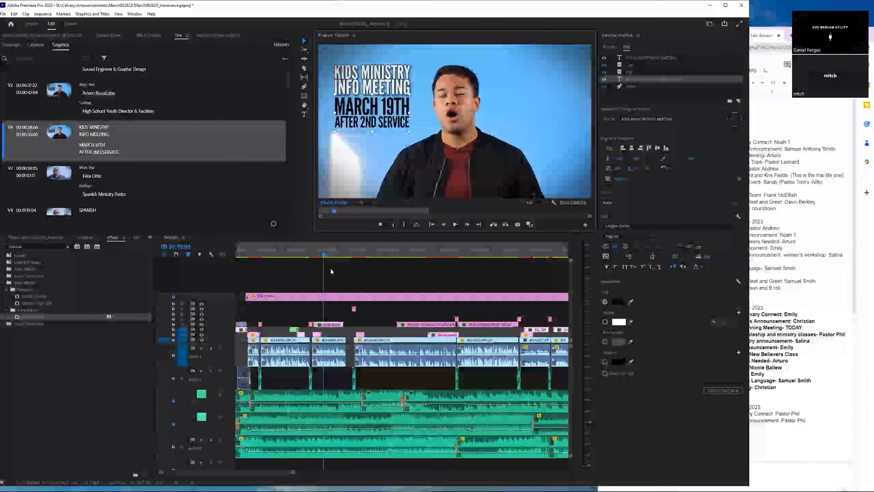
left_click_drag(324, 252, 320, 256)
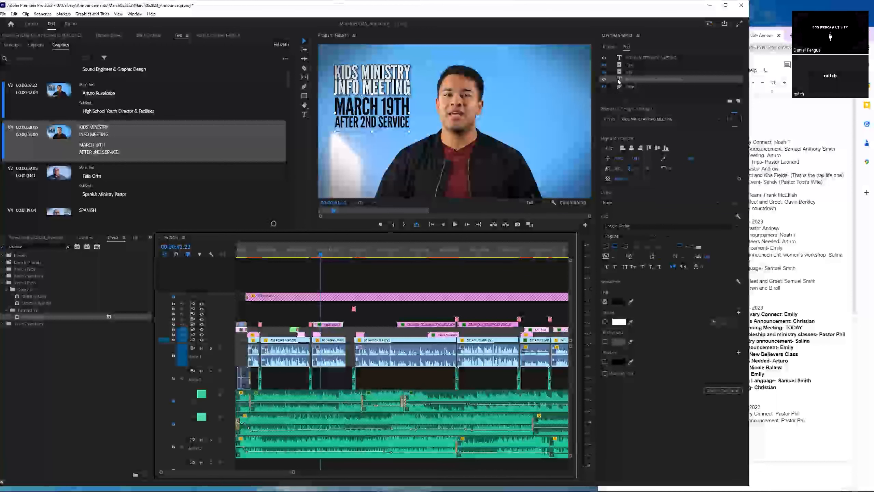
left_click(625, 57)
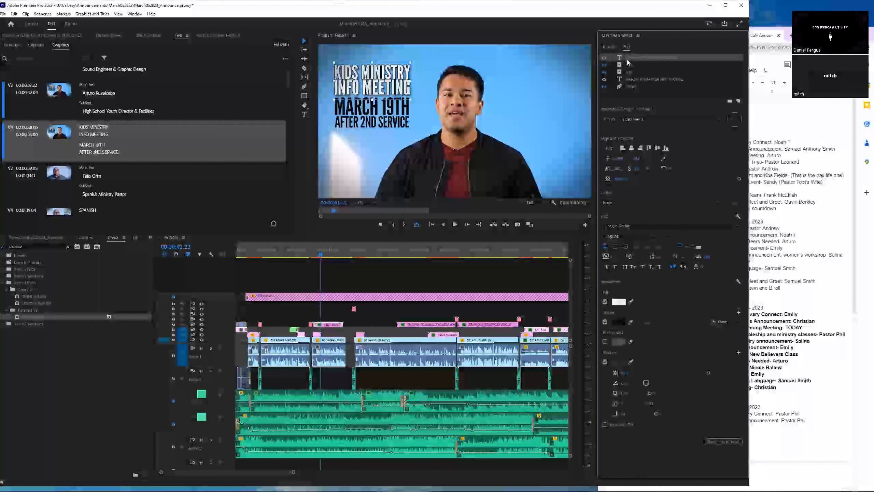
left_click(634, 80)
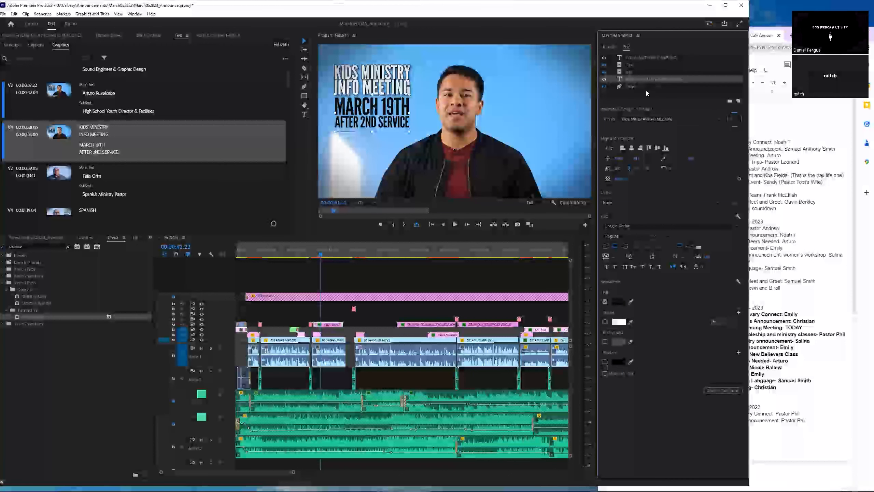
left_click_drag(636, 158, 617, 158)
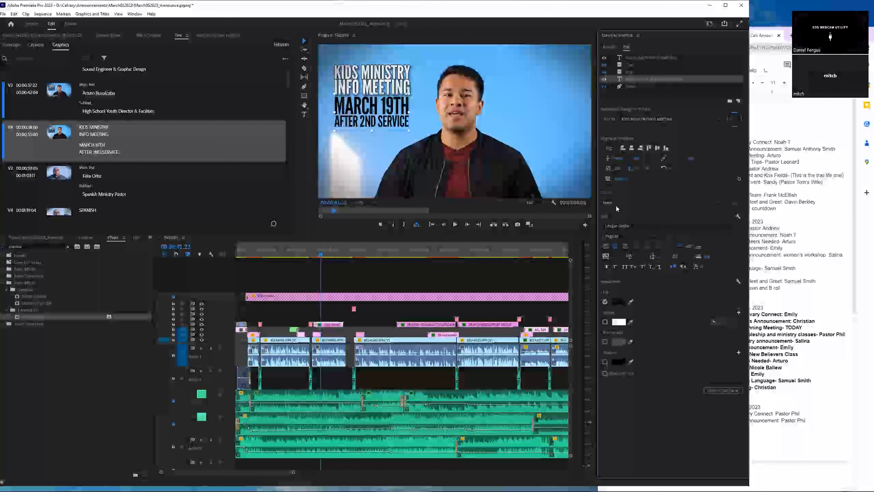
left_click(355, 169)
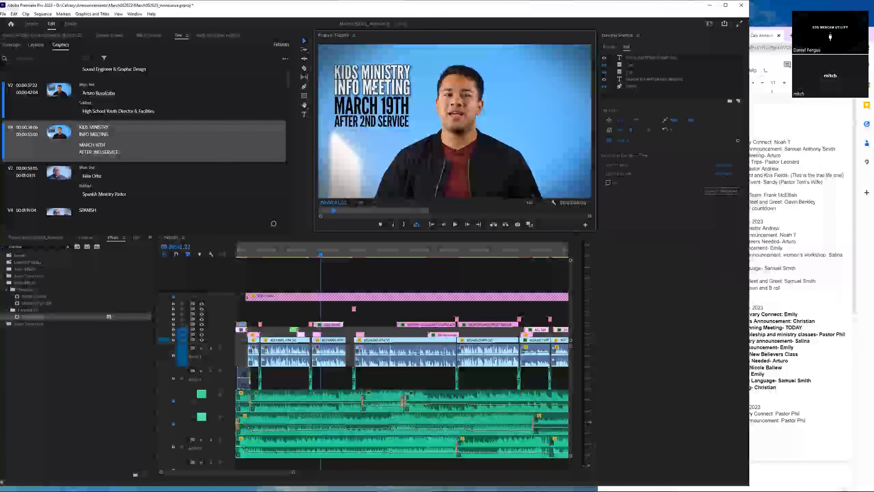
- Try a slight baseline shift adjustment on only the INFO MEETING line of the heading
double_click(373, 87)
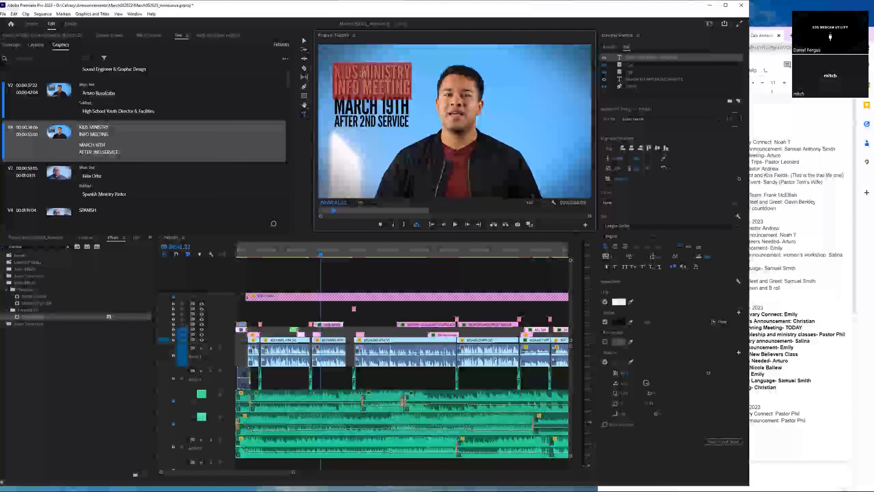
left_click(363, 73)
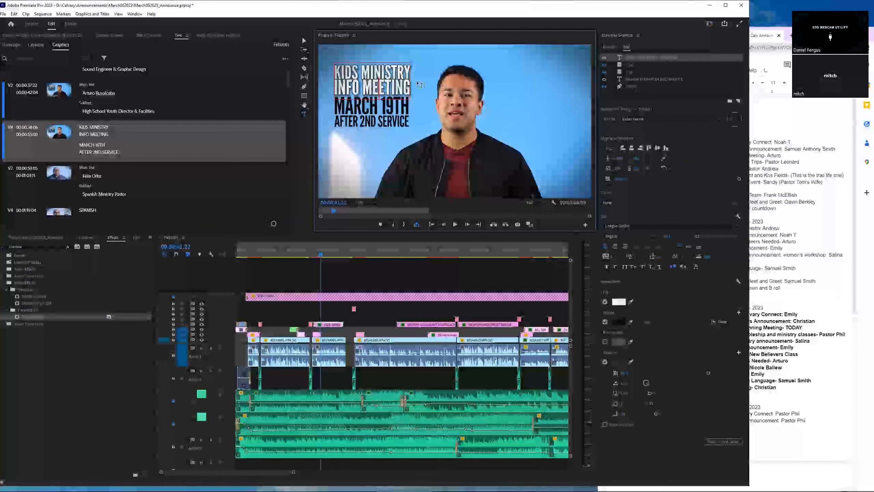
left_click_drag(408, 88, 311, 91)
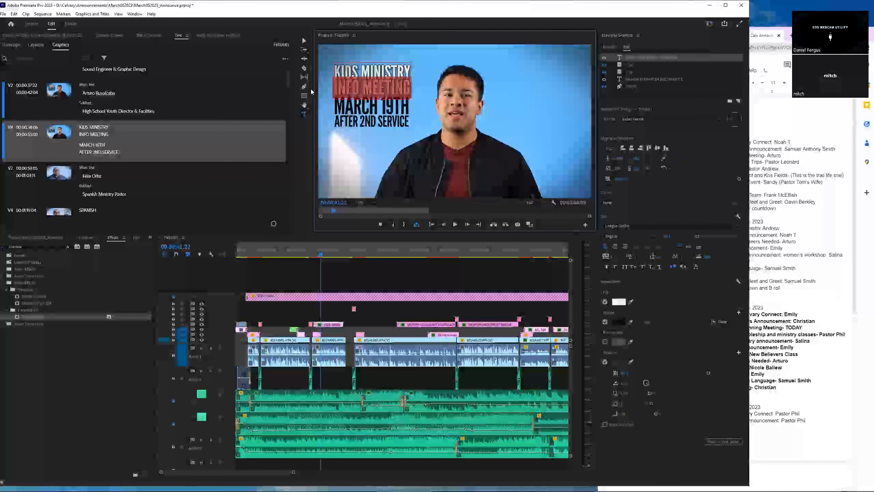
left_click_drag(682, 258, 679, 257)
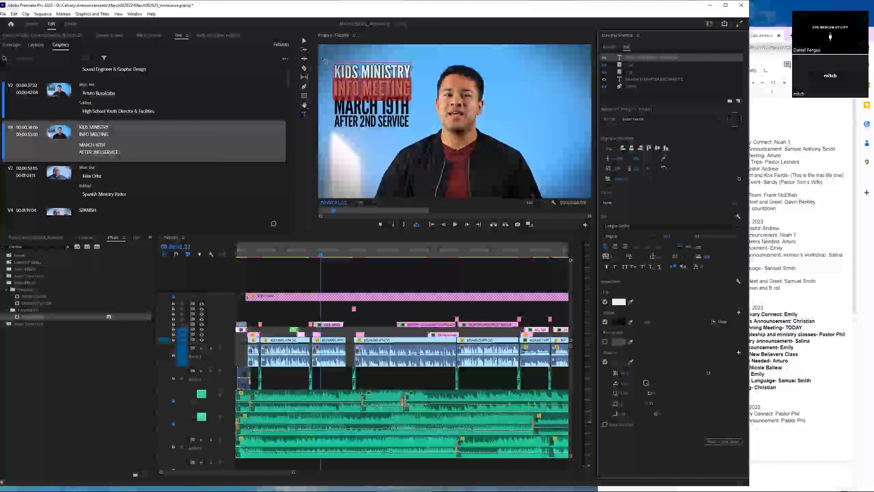
left_click(305, 41)
- Nudge the date text sideways so its edges line up with the KIDS MINISTRY INFO MEETING heading
left_click(357, 123)
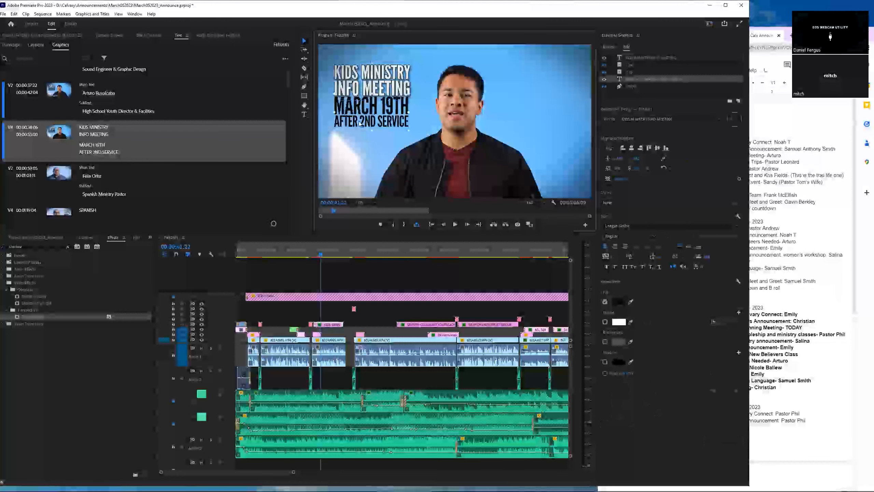
left_click_drag(356, 123, 359, 124)
key("shift+Left")
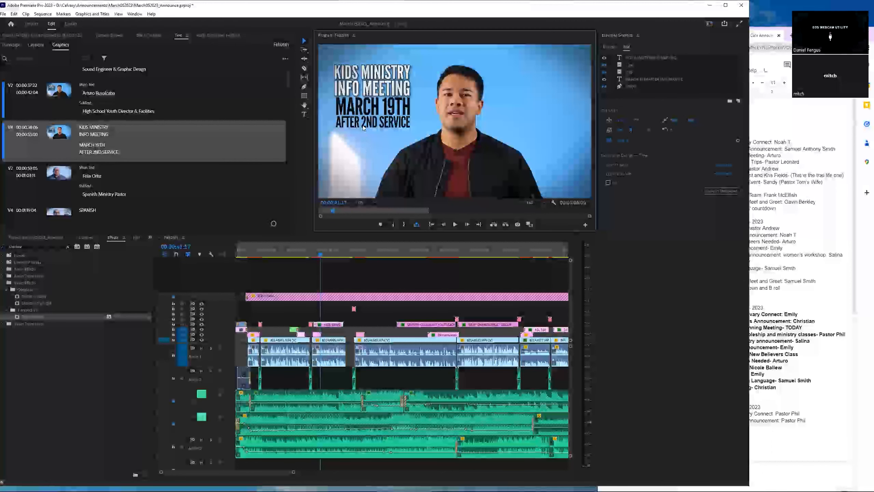
left_click_drag(372, 111, 369, 111)
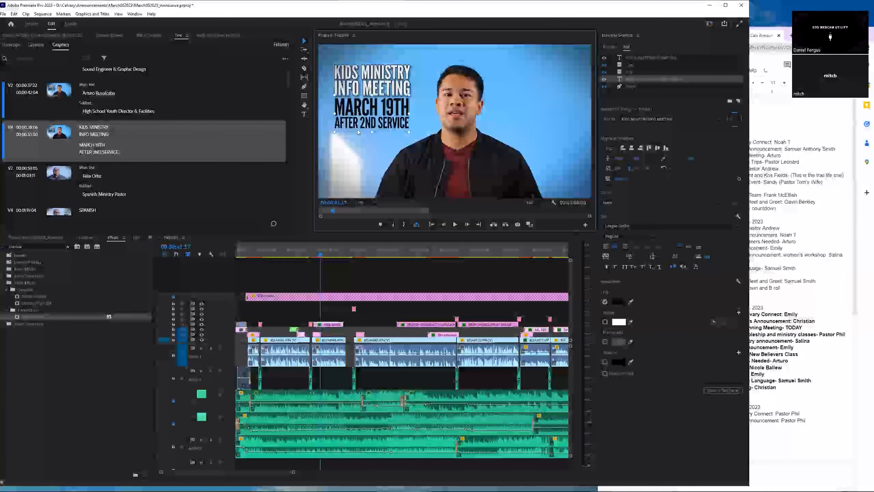
left_click(358, 156)
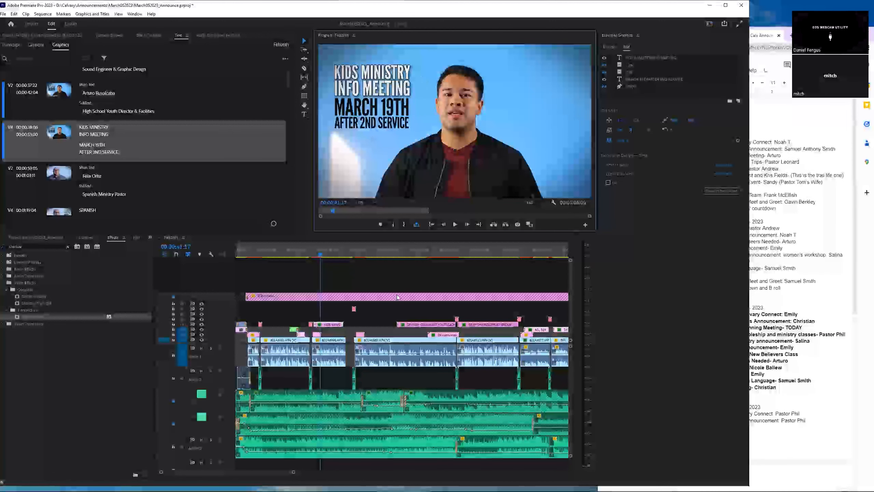
- Move the transition and its sound effect from the start of the Spanish Ministry clip to the end of the Kids Ministry clip
left_click_drag(327, 255, 345, 255)
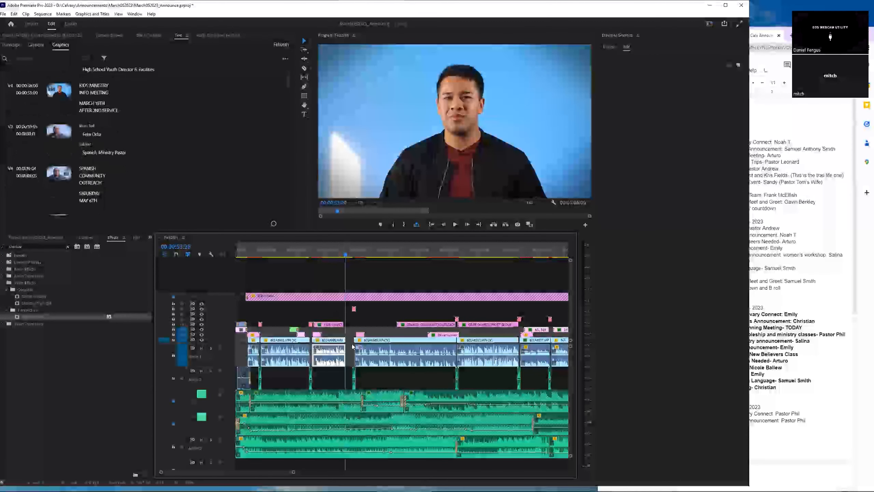
left_click(354, 309)
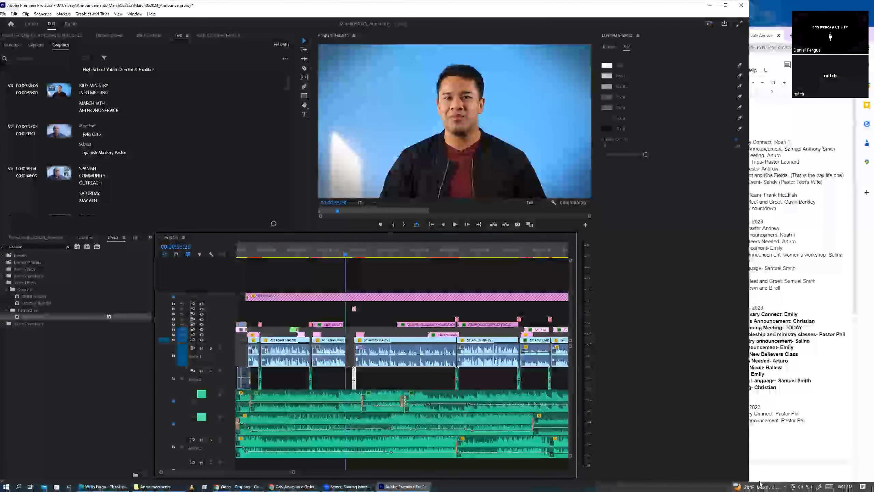
left_click(784, 29)
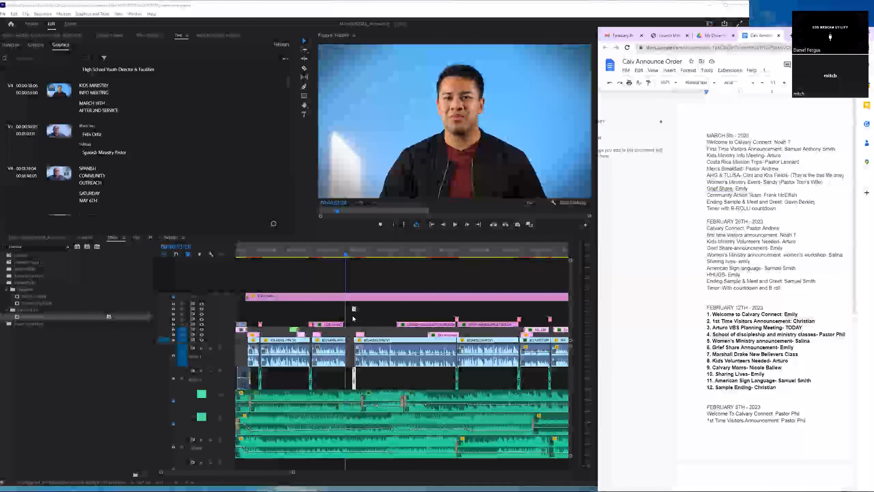
left_click_drag(354, 309, 349, 326)
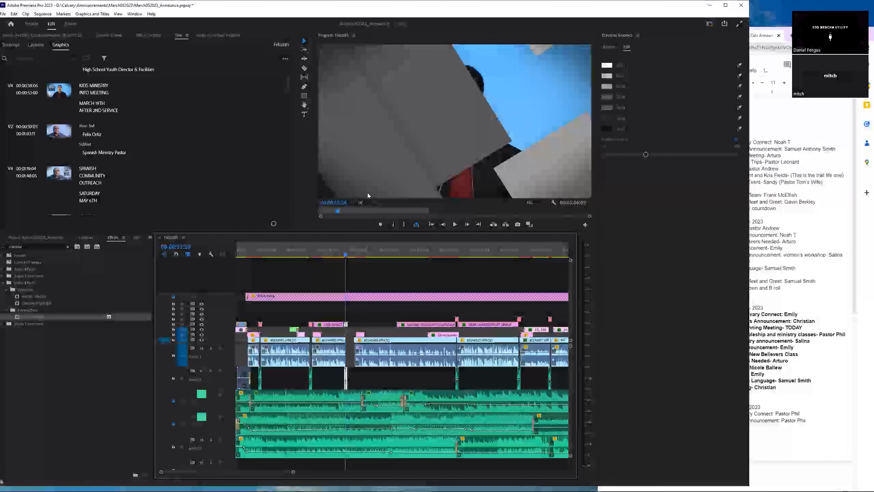
- Try a smaller font size with wider letter spacing on the MARCH 19TH line to match the heading's width
left_click(336, 254)
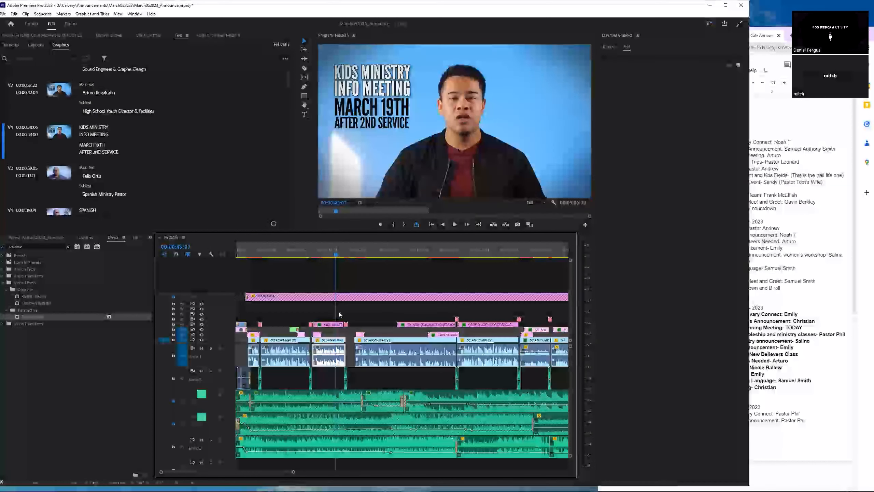
left_click(340, 66)
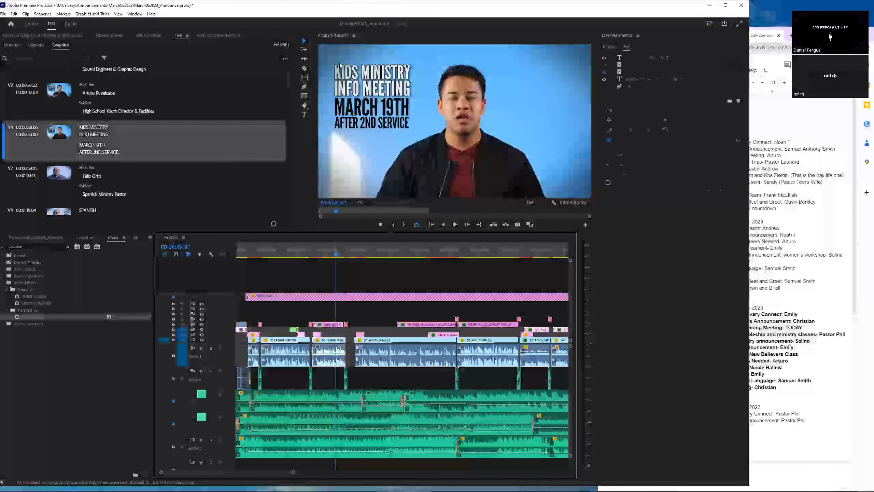
triple_click(363, 110)
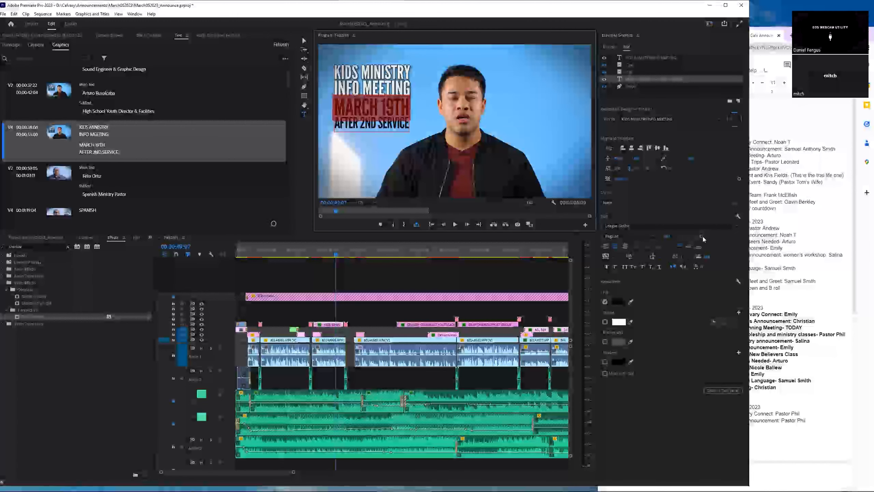
left_click_drag(703, 236, 695, 236)
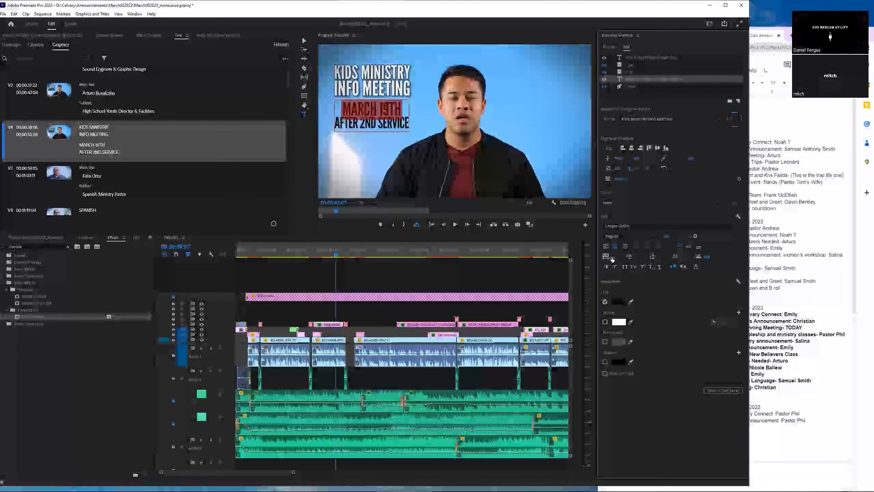
left_click_drag(638, 256, 667, 256)
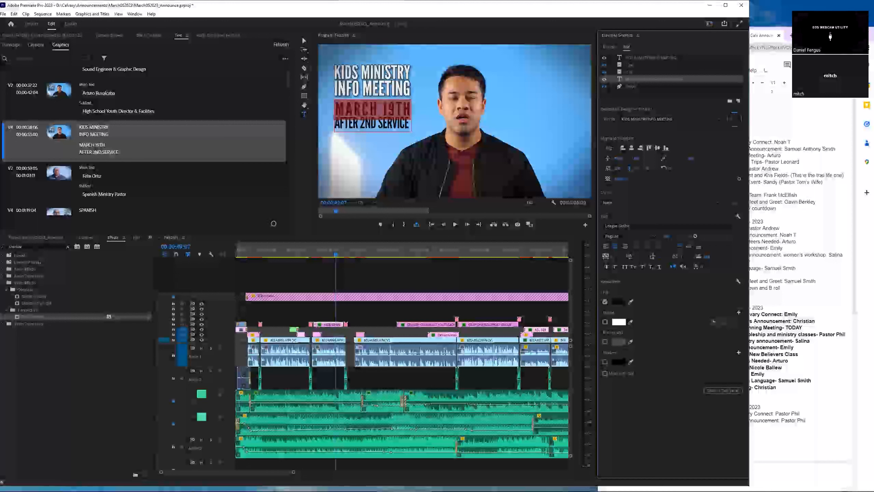
left_click(305, 41)
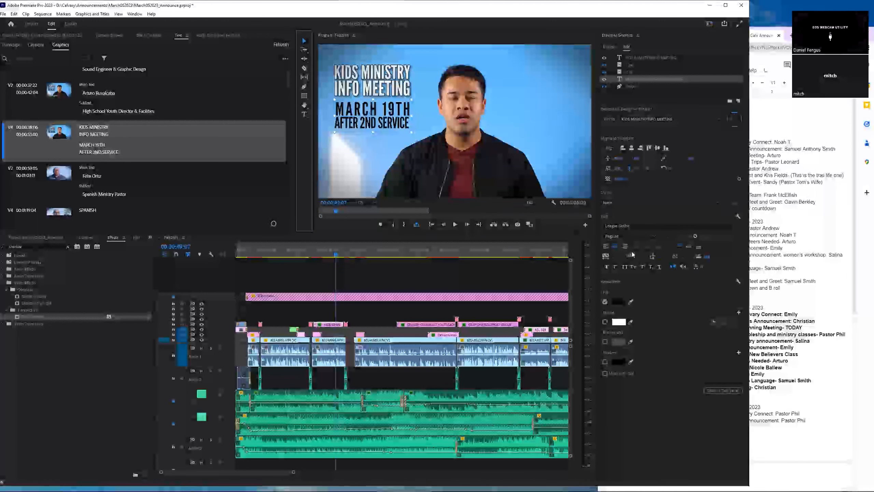
left_click_drag(612, 254, 619, 257)
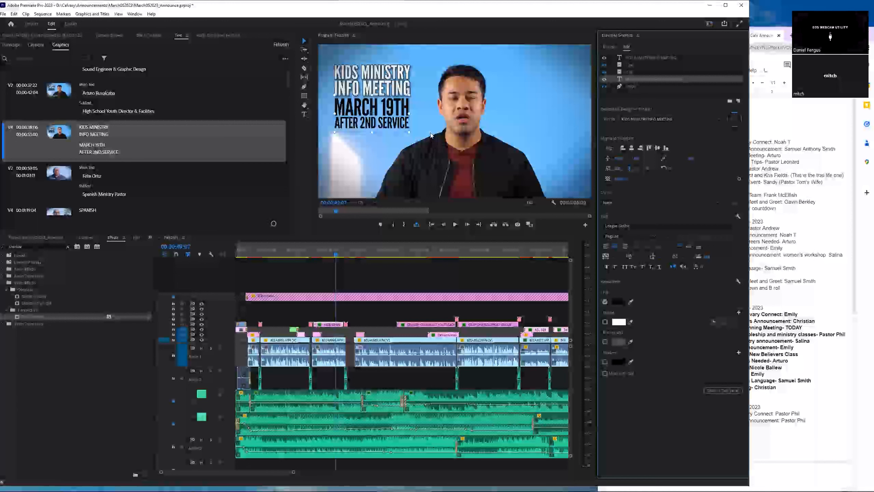
- Check the moved transition at the end of the Kids Ministry announcement
left_click(343, 254)
left_click_drag(342, 253, 347, 252)
left_click(351, 253)
left_click_drag(350, 251, 348, 247)
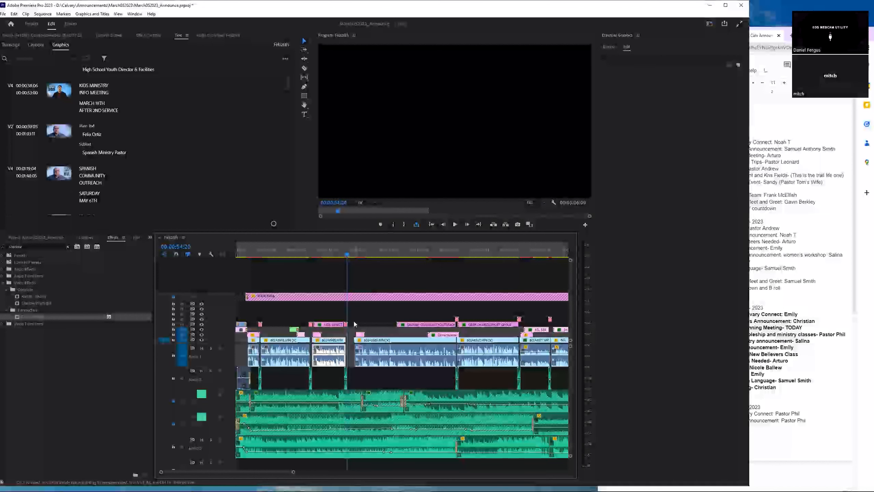
left_click_drag(353, 324, 448, 372)
left_click(359, 250)
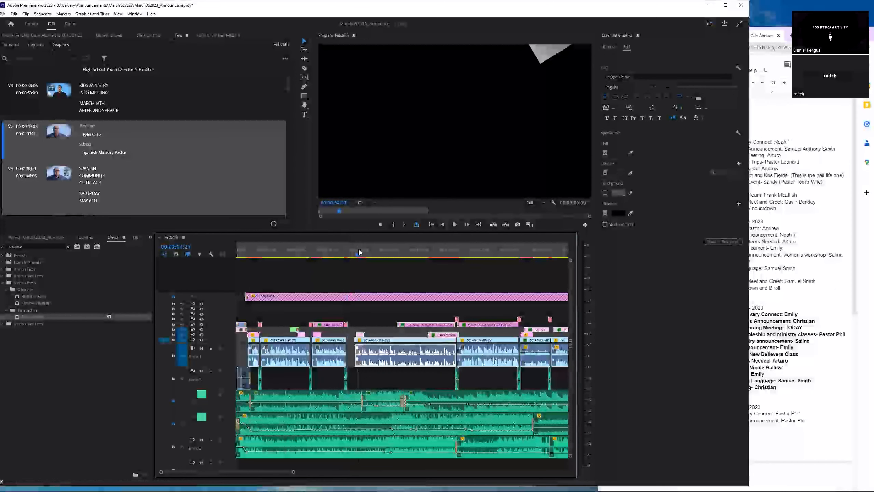
left_click(363, 325)
left_click(354, 319)
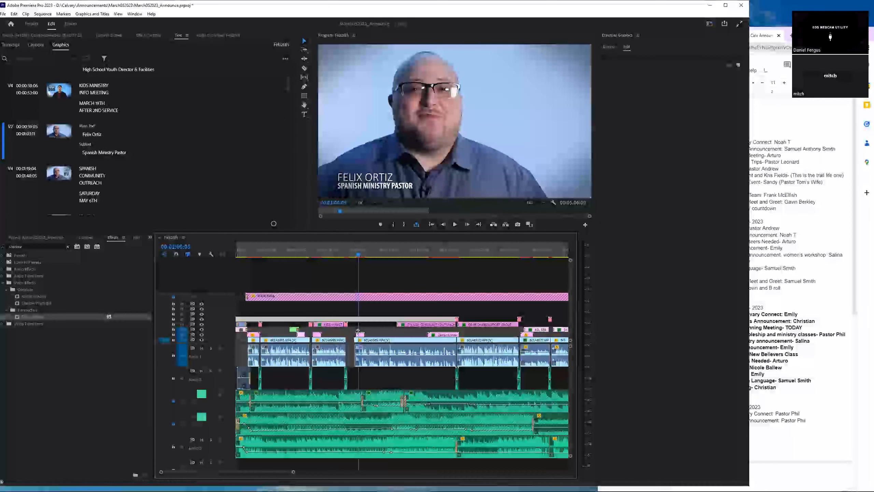
left_click(355, 327)
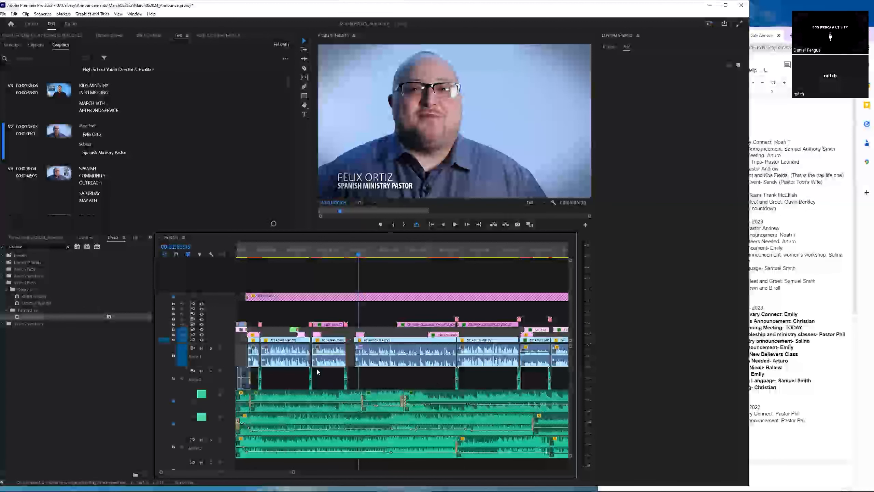
- Select all clips, graphics and transitions from the Spanish Ministry announcement through the ending, leaving the music and countdown unselected
left_click_drag(293, 474, 345, 468)
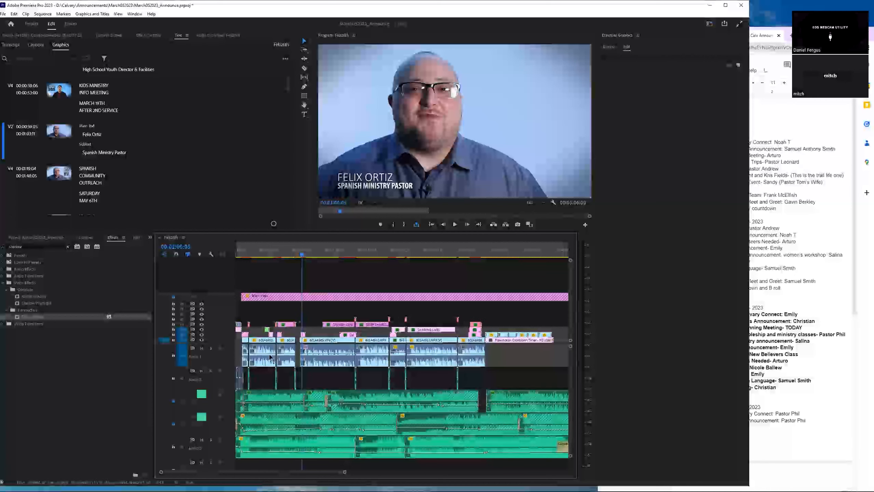
left_click_drag(507, 373, 312, 315)
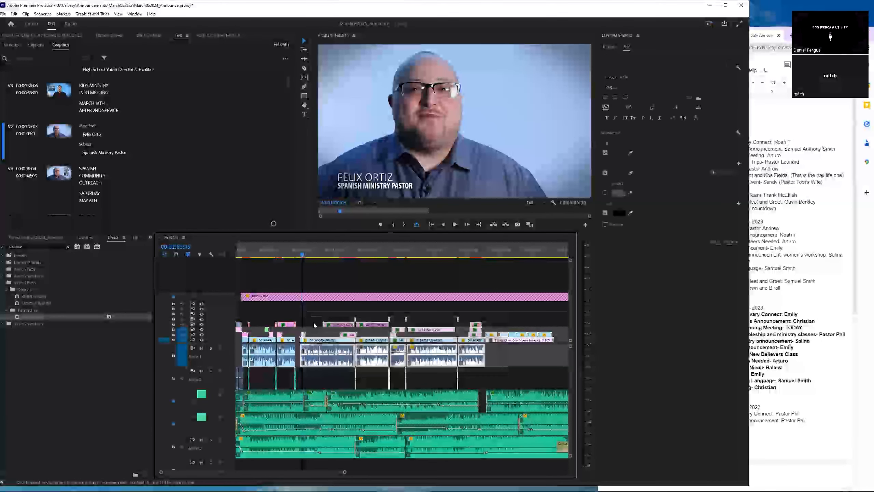
- Check the March 5th announcement order, then search the project bins and the Announcements folder for the next announcement's footage
left_click(786, 29)
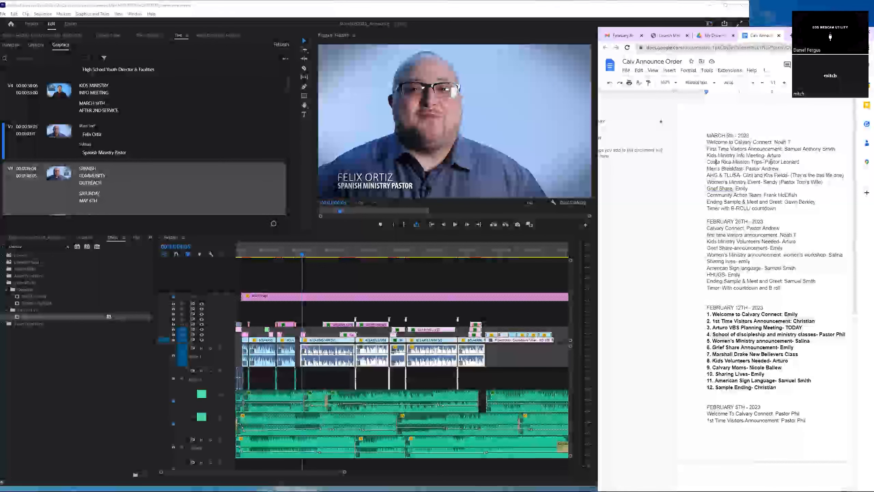
left_click(35, 237)
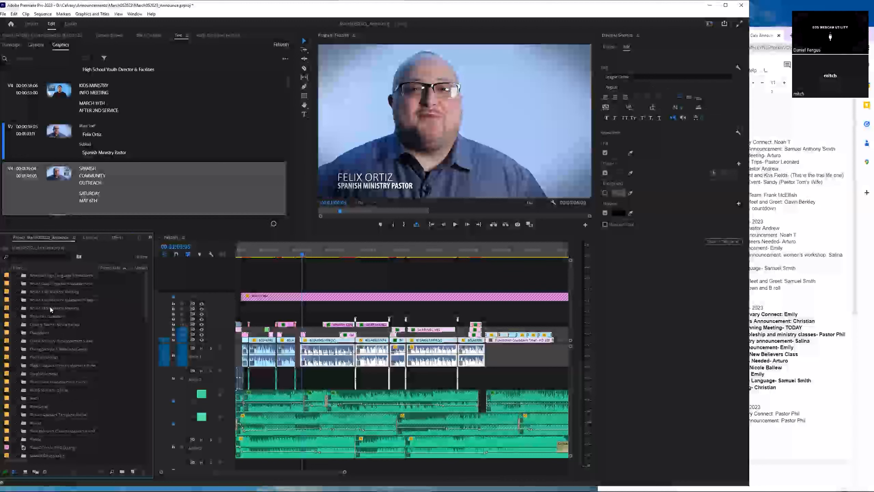
scroll(46, 384, "down", 3)
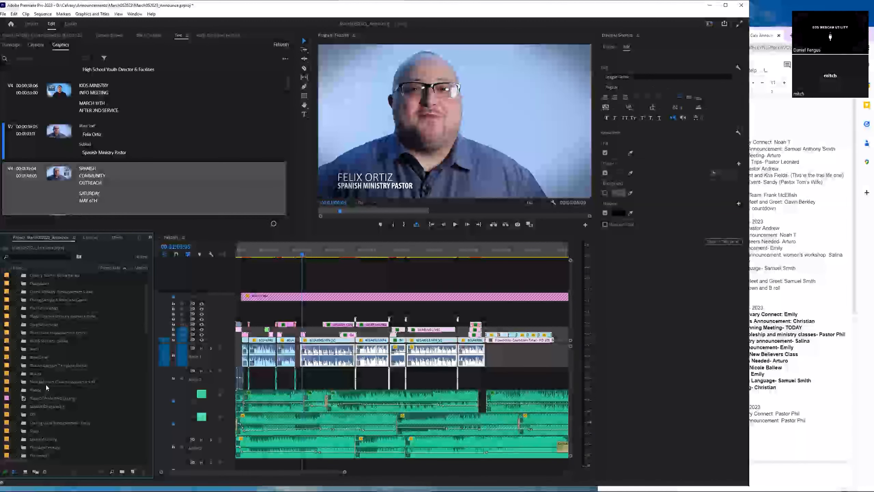
scroll(50, 396, "down", 2)
scroll(49, 397, "up", 5)
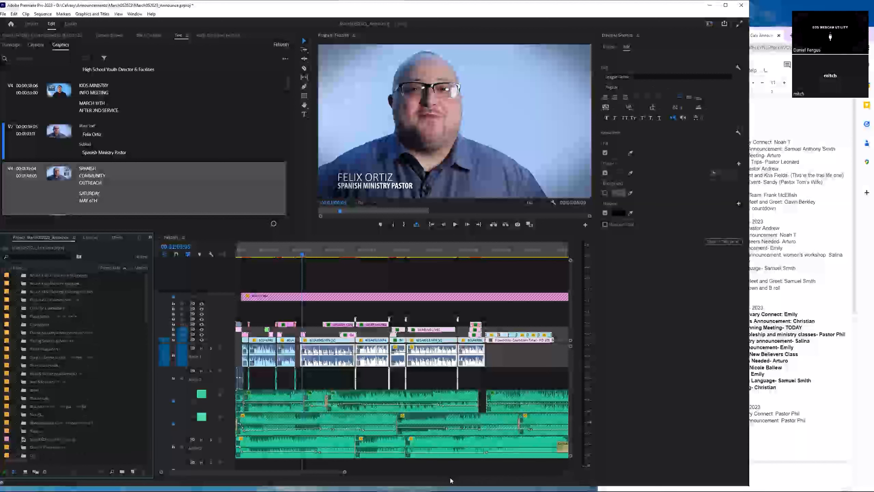
mouse_move(403, 487)
left_click(173, 484)
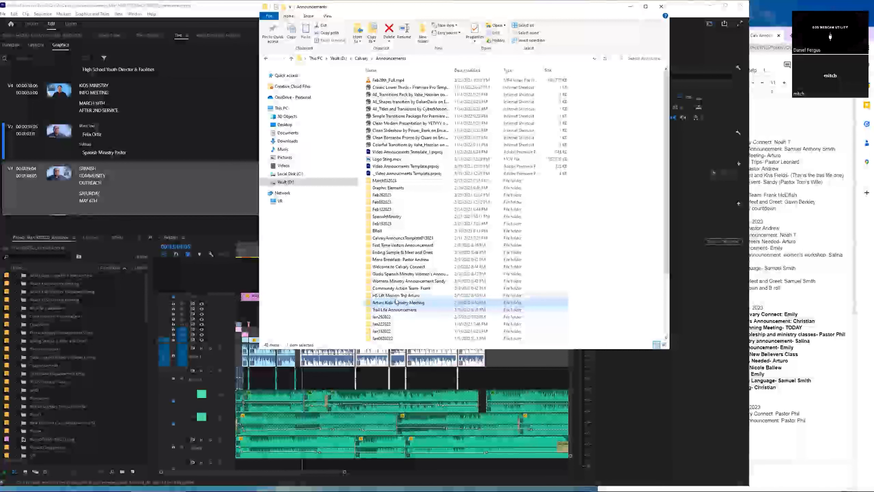
scroll(396, 301, "down", 4)
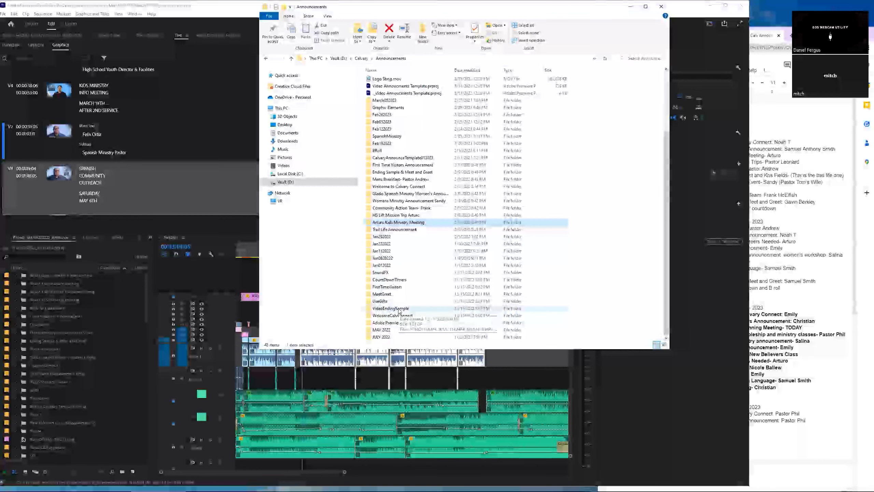
scroll(417, 267, "up", 2)
left_click(810, 182)
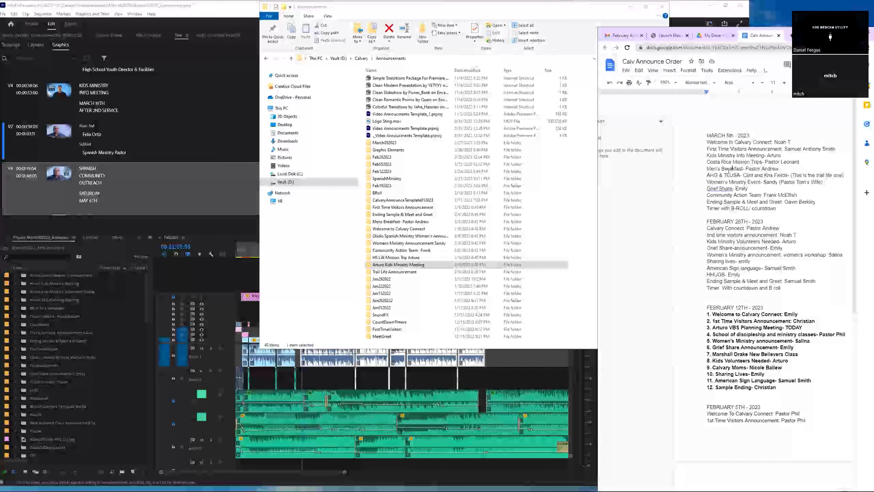
left_click(374, 266)
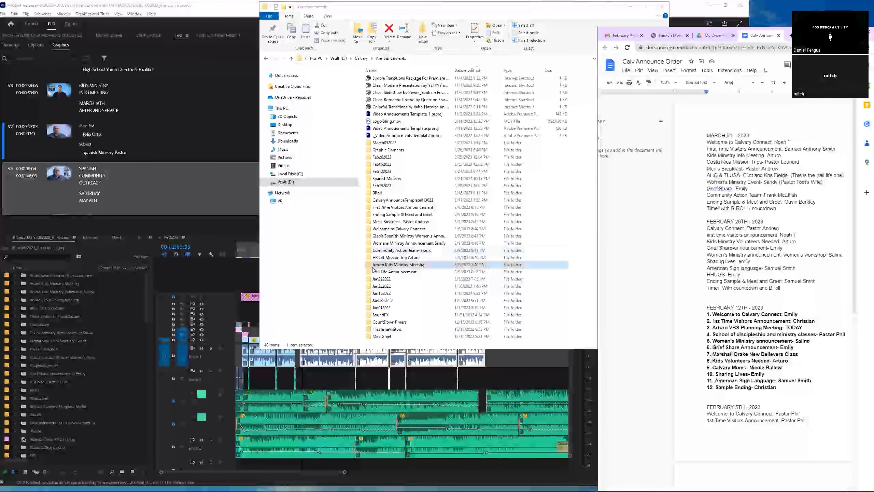
- Import the Mens Breakfast footage folder from the Announcements folder into the project and expand its bin
left_click(389, 223)
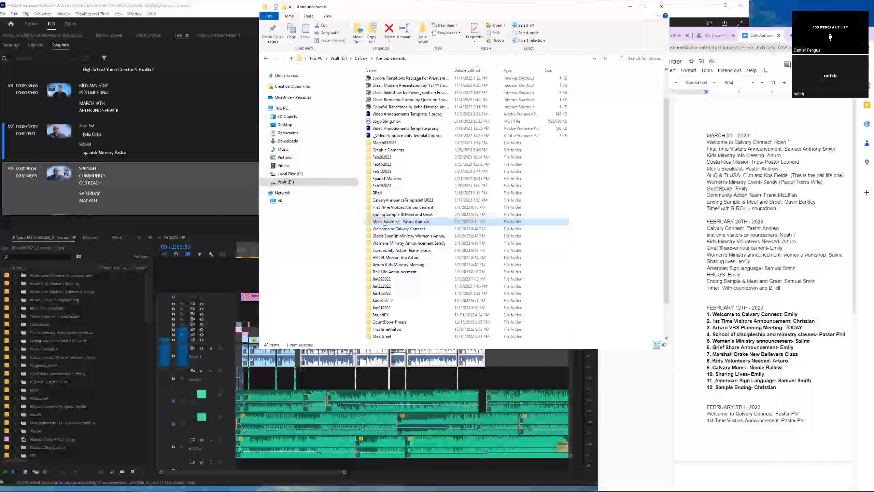
left_click_drag(359, 229, 23, 309)
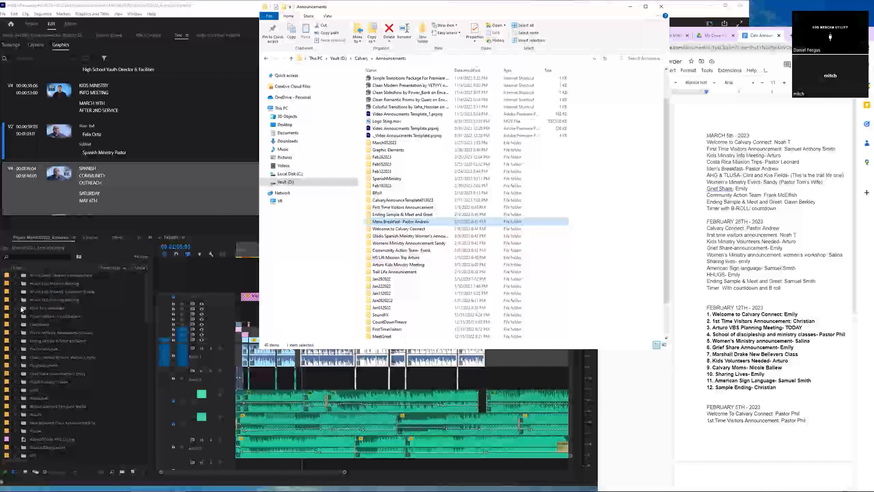
left_click(30, 309)
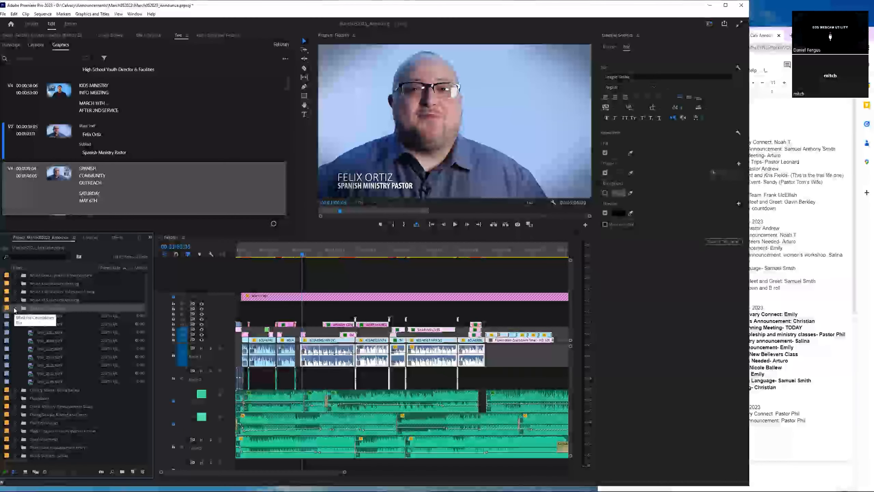
mouse_move(465, 484)
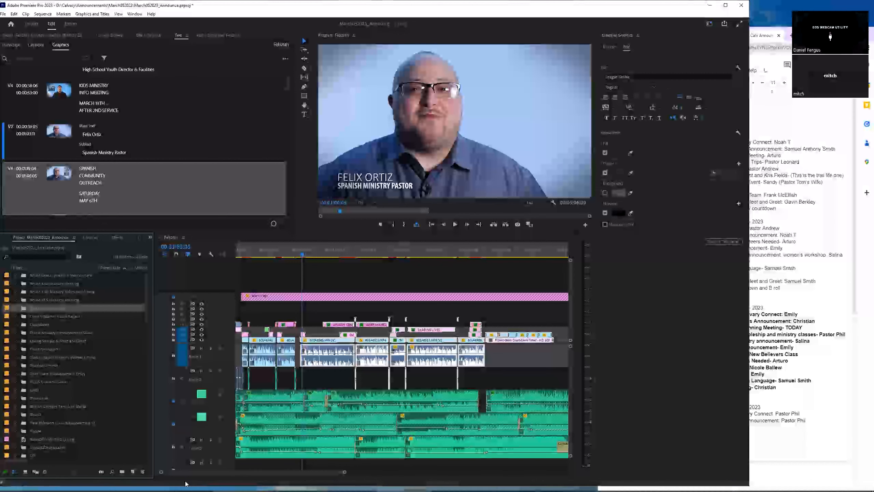
left_click(155, 486)
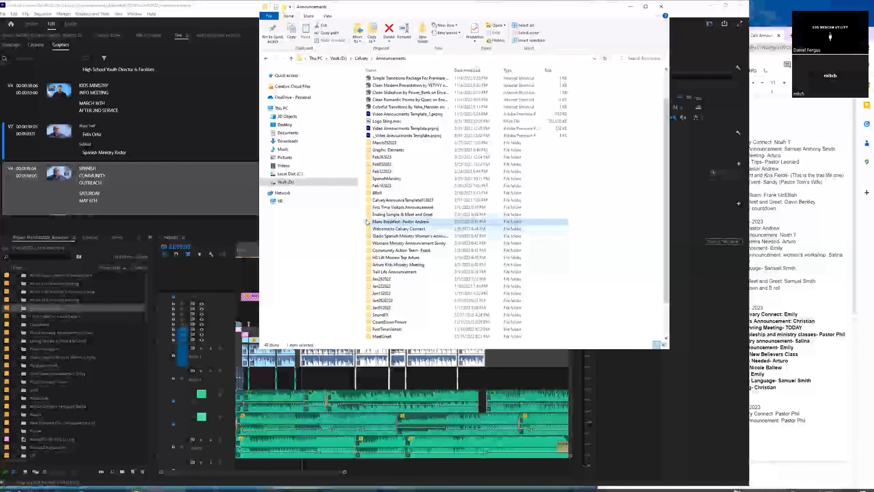
left_click_drag(375, 222, 6, 304)
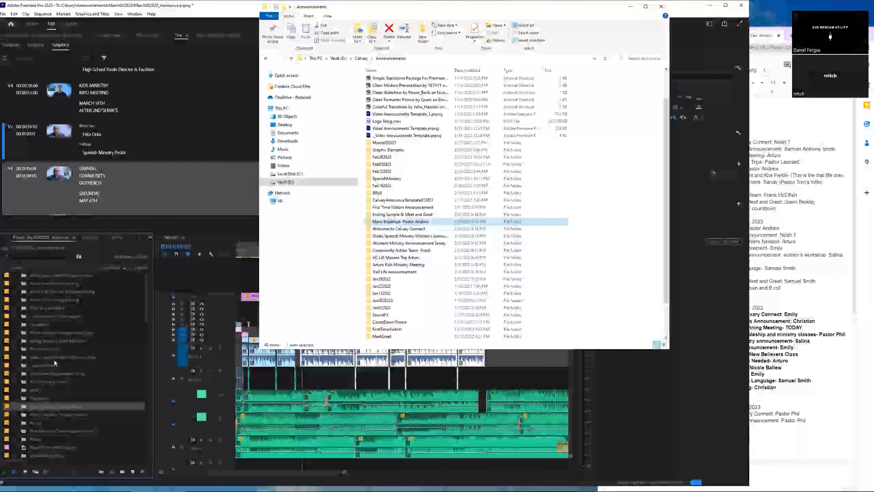
left_click(41, 405)
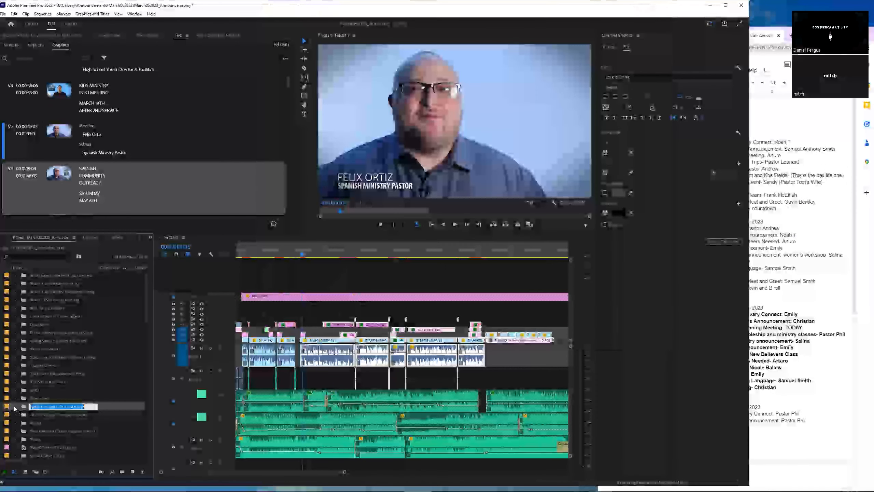
left_click(15, 407)
- Preview the first Men's Breakfast clip in the source monitor and mark the announcement take with in and out points
double_click(30, 414)
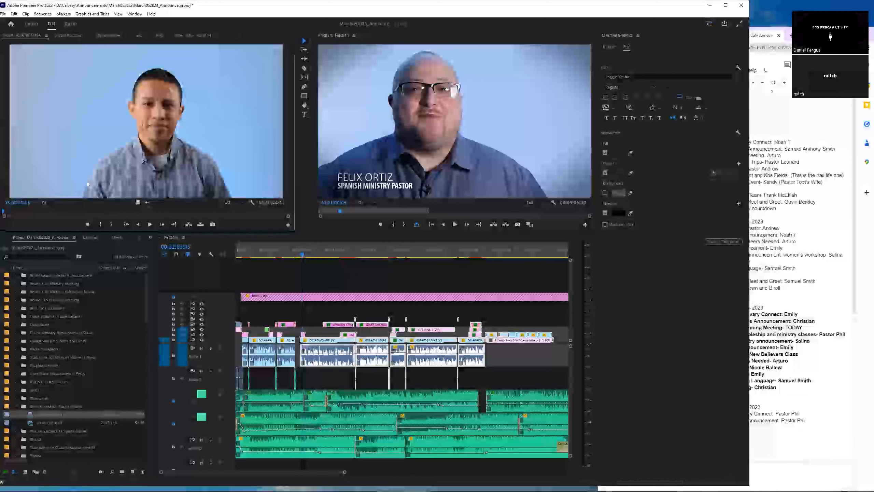
mouse_move(73, 212)
left_mouse_down()
mouse_move(56, 212)
mouse_move(72, 211)
left_mouse_up()
left_click(150, 224)
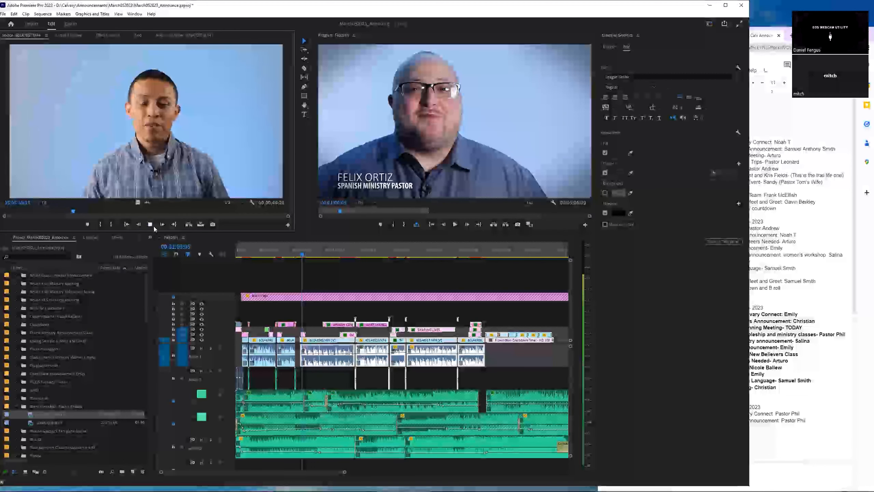
left_click(148, 224)
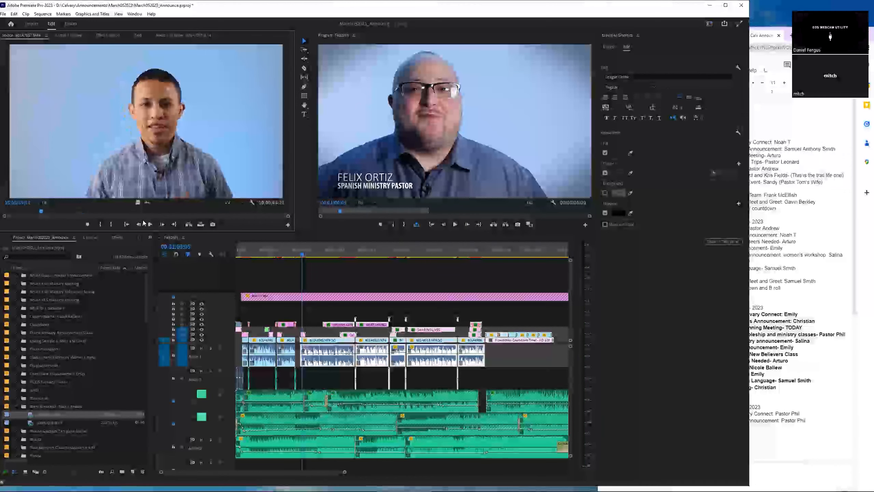
left_click(150, 225)
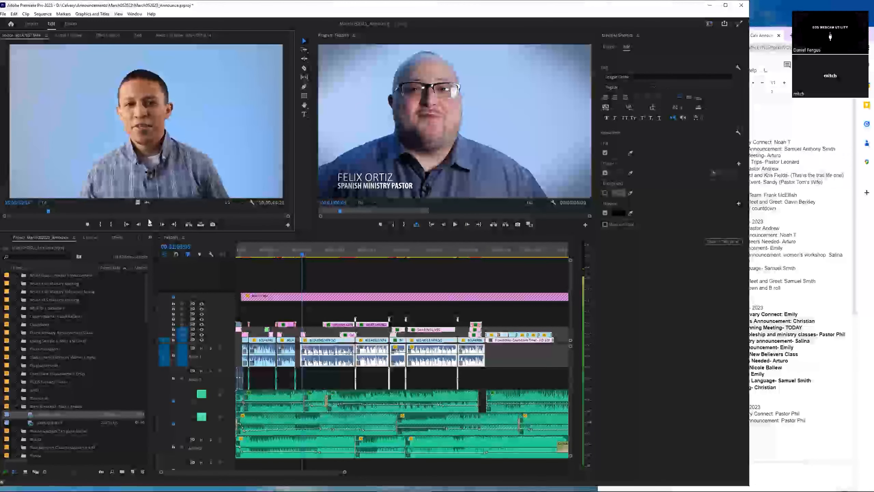
left_click(150, 224)
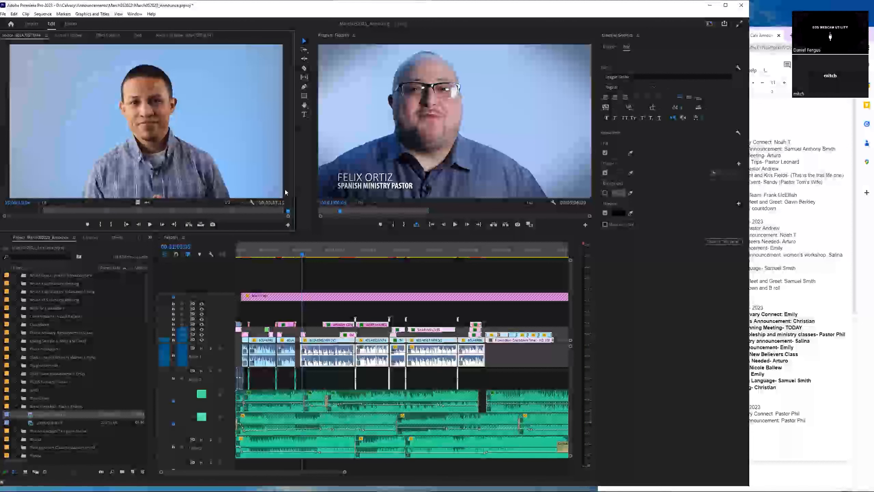
left_click_drag(170, 136, 278, 173)
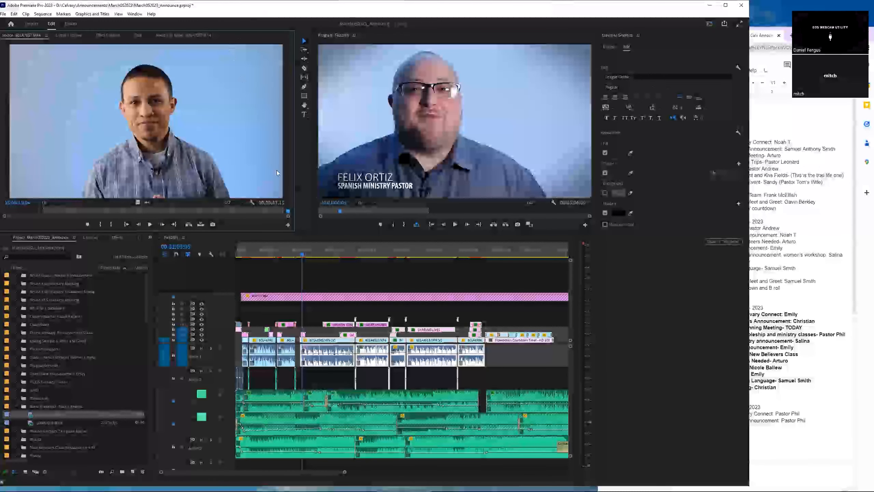
- Review the Spanish Ministry announcement against the announcement order and delete its clip from the sequence
left_click(318, 342)
left_click(310, 255)
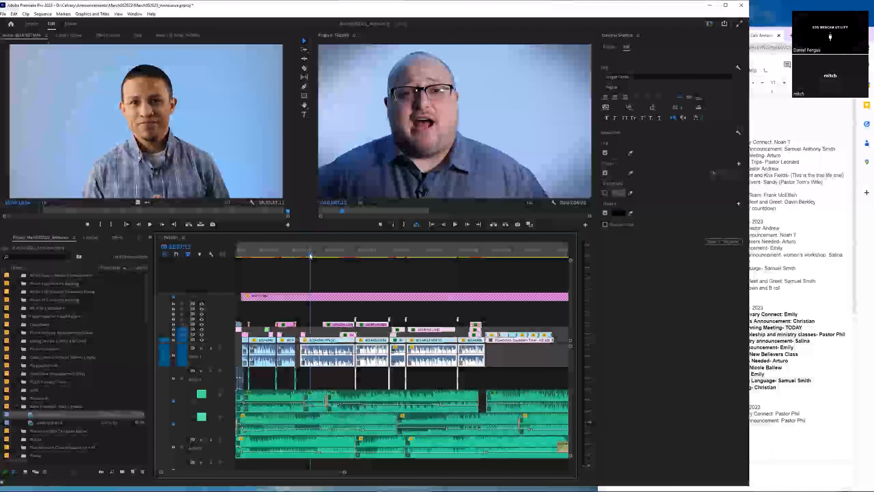
left_click_drag(310, 256, 330, 256)
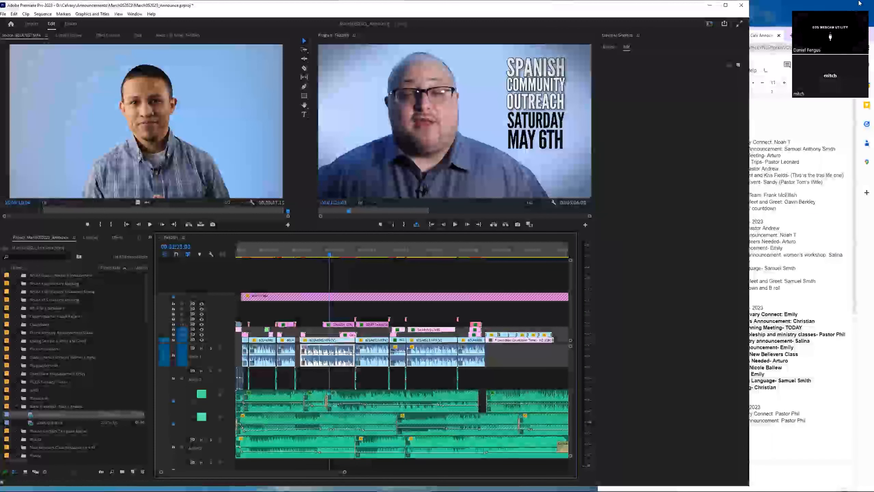
left_click(790, 26)
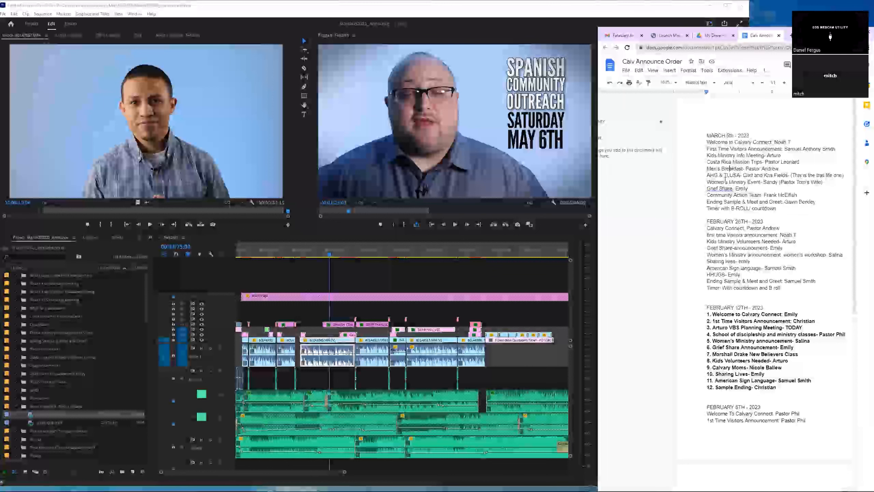
left_click(314, 339)
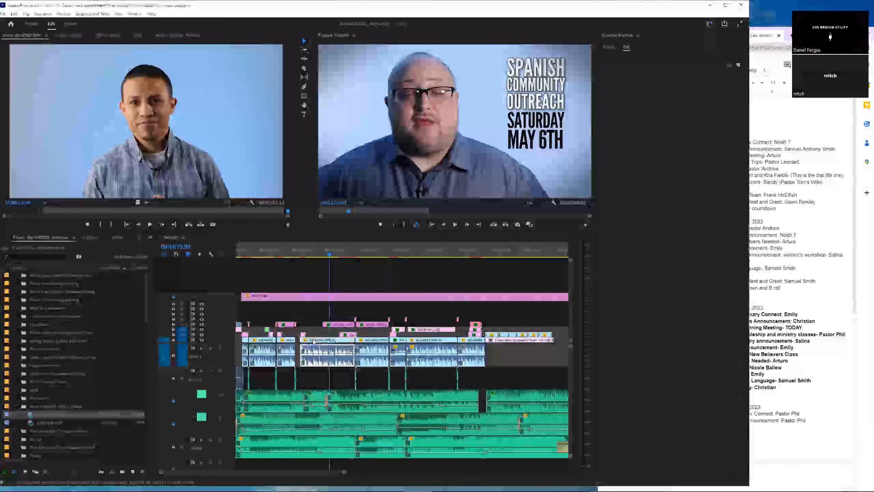
key("Delete")
- Park the Spanish Ministry pastor's name title on its track beyond the countdown at the sequence's end
left_click_drag(304, 338, 567, 337)
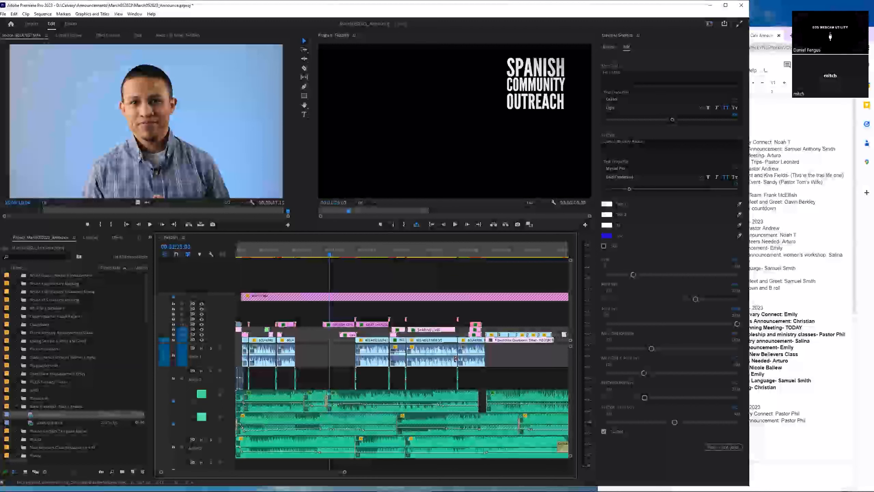
left_click_drag(344, 473, 355, 473)
left_click(765, 159)
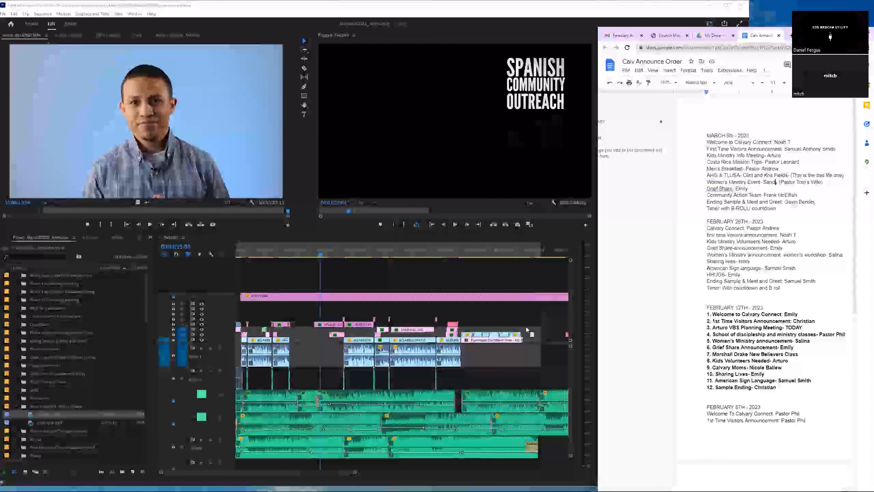
left_click(531, 334)
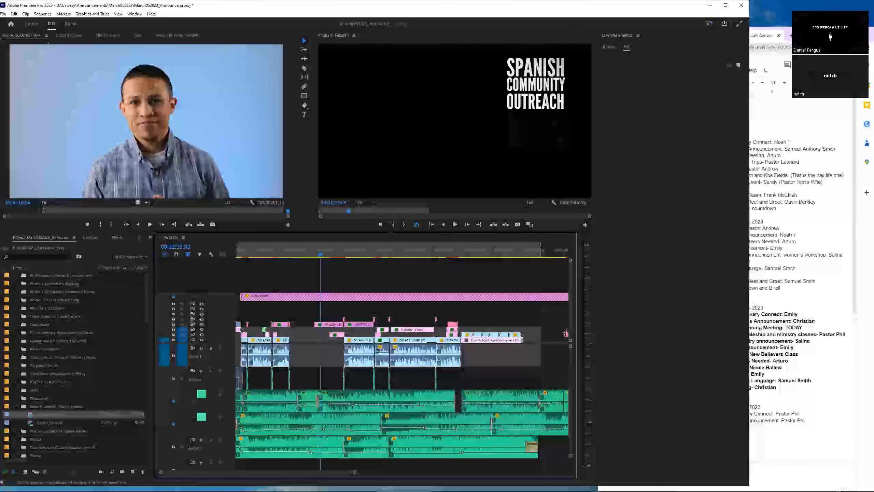
- Place the assistant pastor's name title and the marked Men's Breakfast clip directly after the Kids Ministry clip
left_click_drag(567, 335, 294, 337)
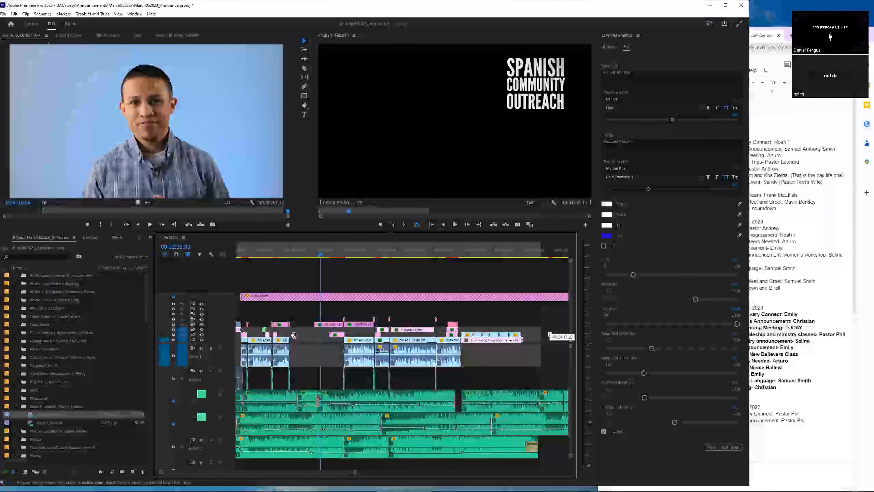
left_click_drag(108, 110, 293, 335)
left_click(291, 255)
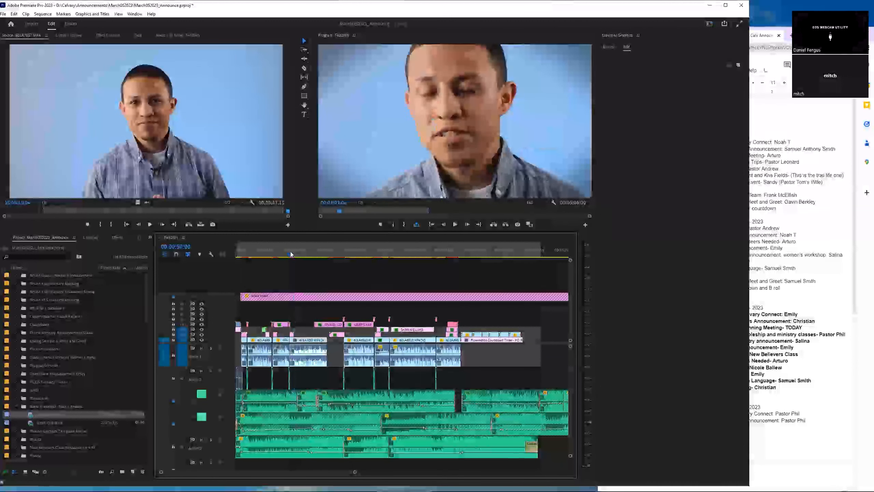
- Nudge the assistant pastor's name title slightly later over the start of the Men's Breakfast clip
left_click(292, 335)
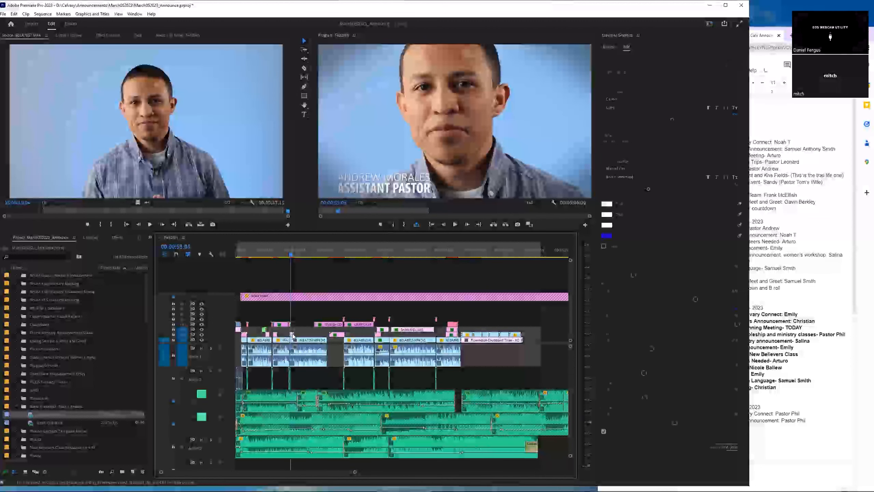
double_click(292, 335)
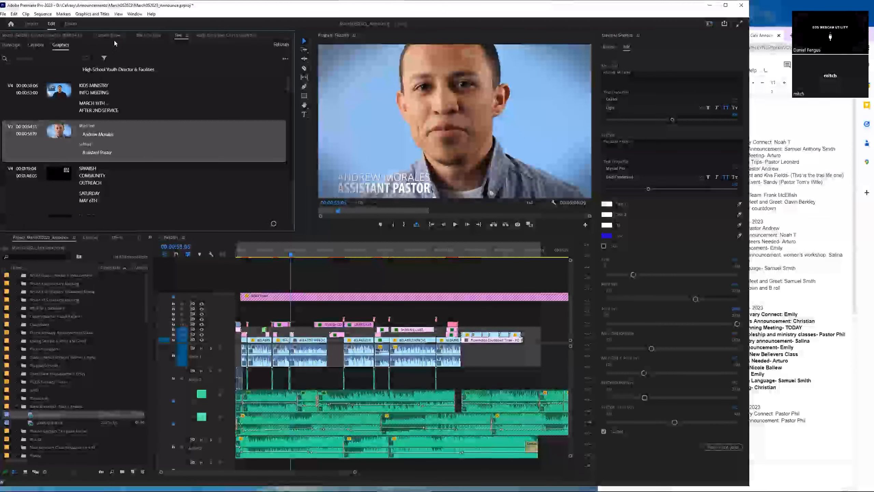
left_click(292, 336)
left_click_drag(292, 334, 293, 334)
- Scale the Men's Breakfast clip to 50 so that the assistant pastor is framed from the chest up
double_click(299, 342)
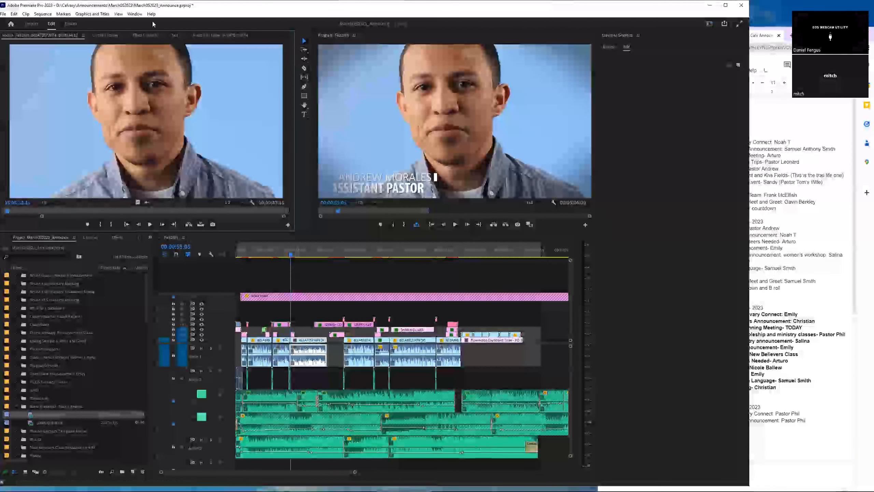
left_click(133, 34)
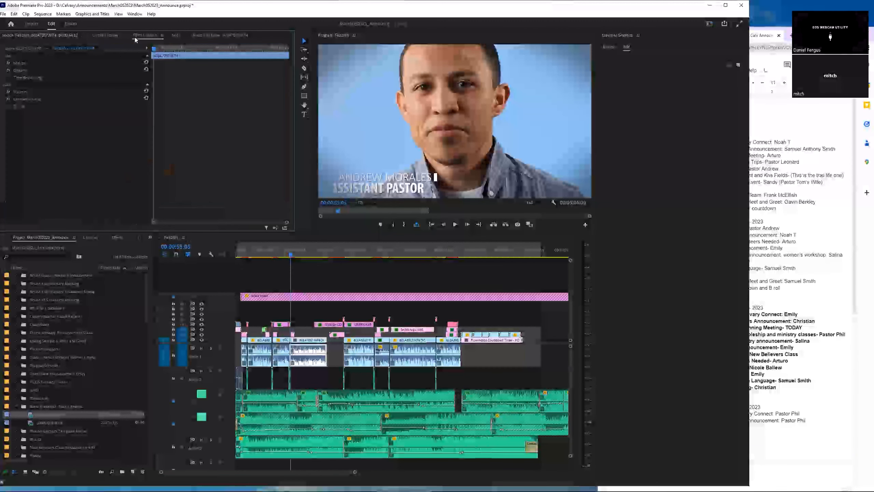
left_click(2, 64)
left_click(84, 77)
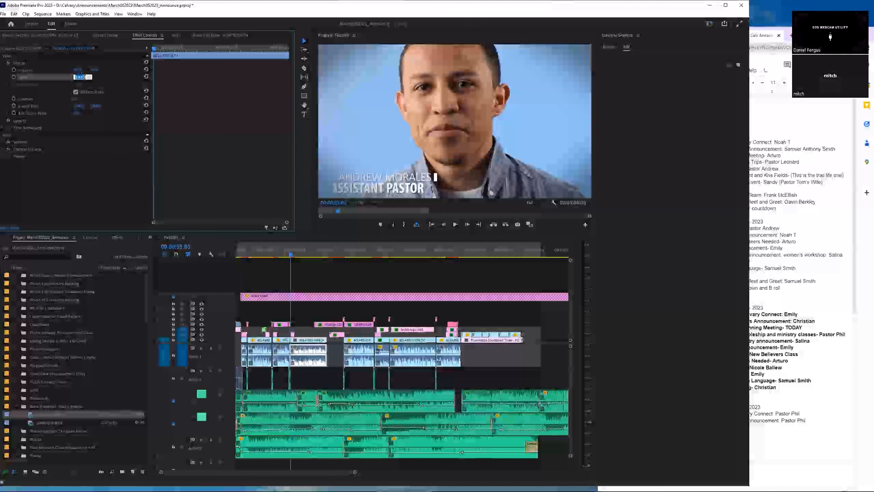
type("50")
key("Return")
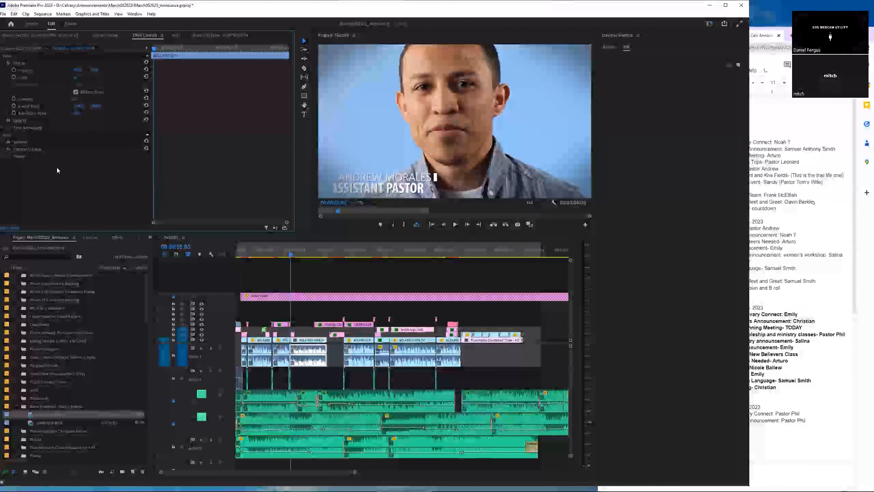
left_click(3, 63)
left_click(2, 63)
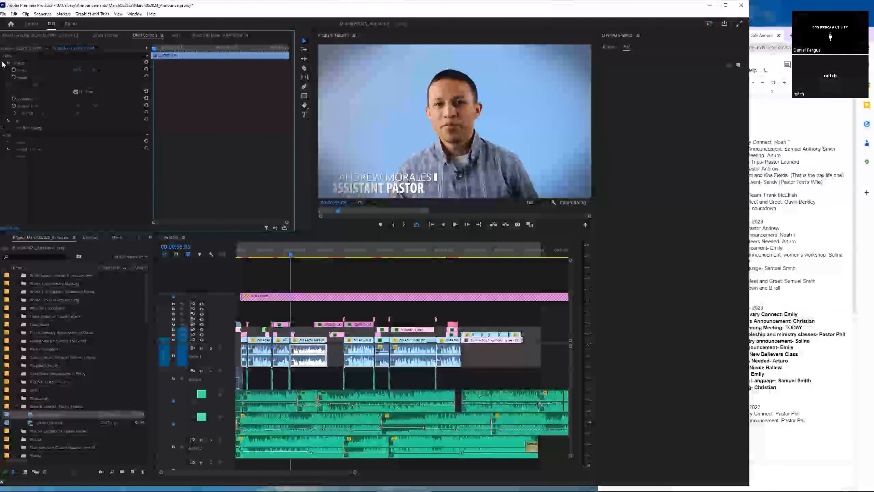
left_click(3, 64)
left_click(3, 64)
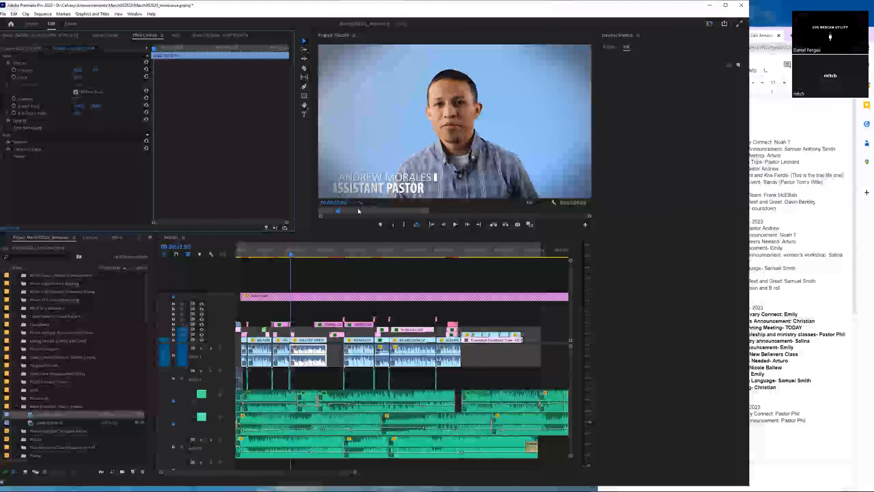
- Preview the Men's Breakfast clip from its start through its later part and switch to the announcement order document in the browser
left_click(291, 255)
key("space")
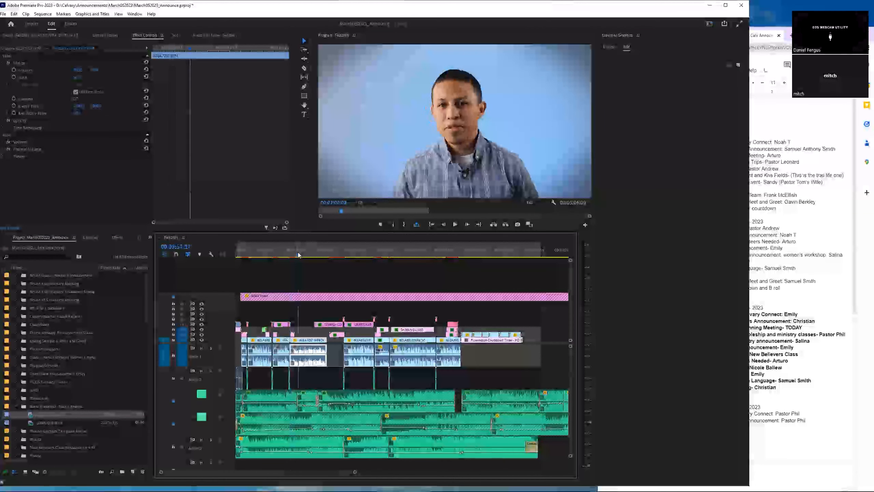
left_click(289, 256)
key("space")
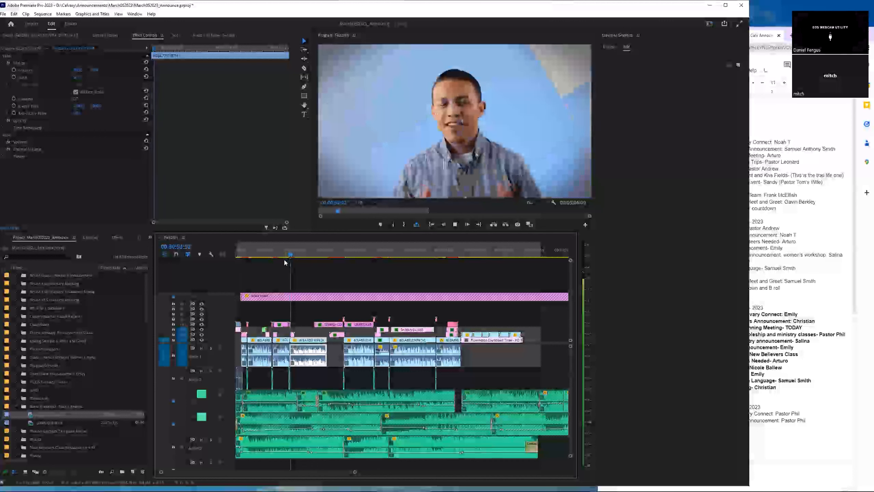
left_click(311, 254)
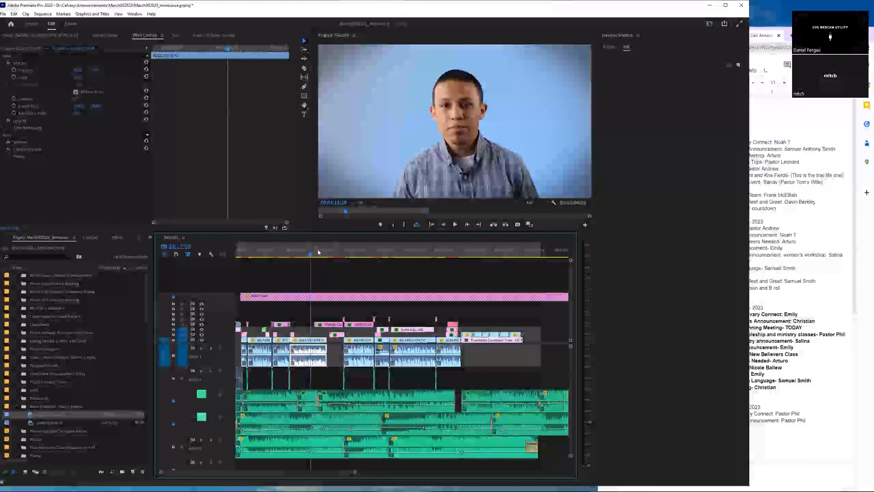
left_click(319, 248)
left_click_drag(320, 250, 311, 253)
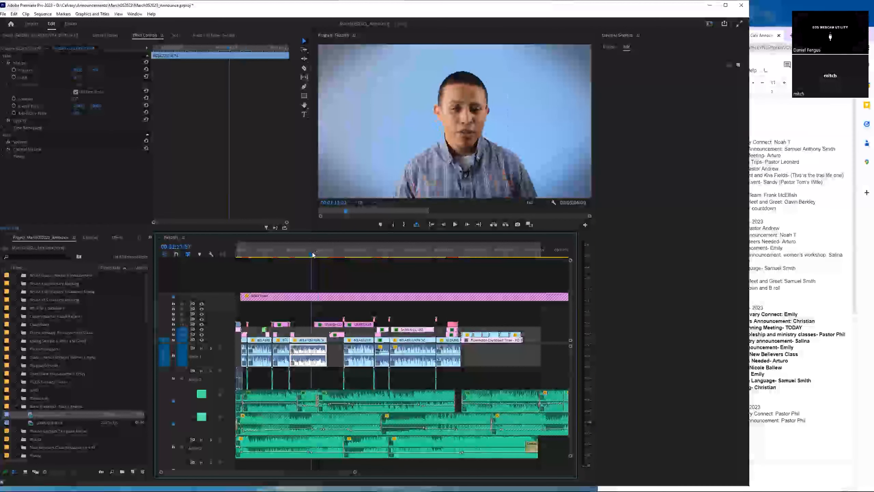
left_click(786, 27)
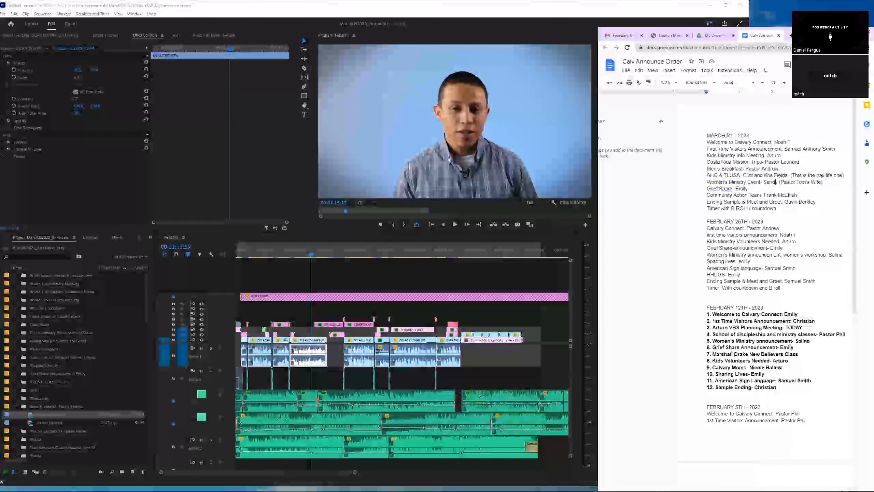